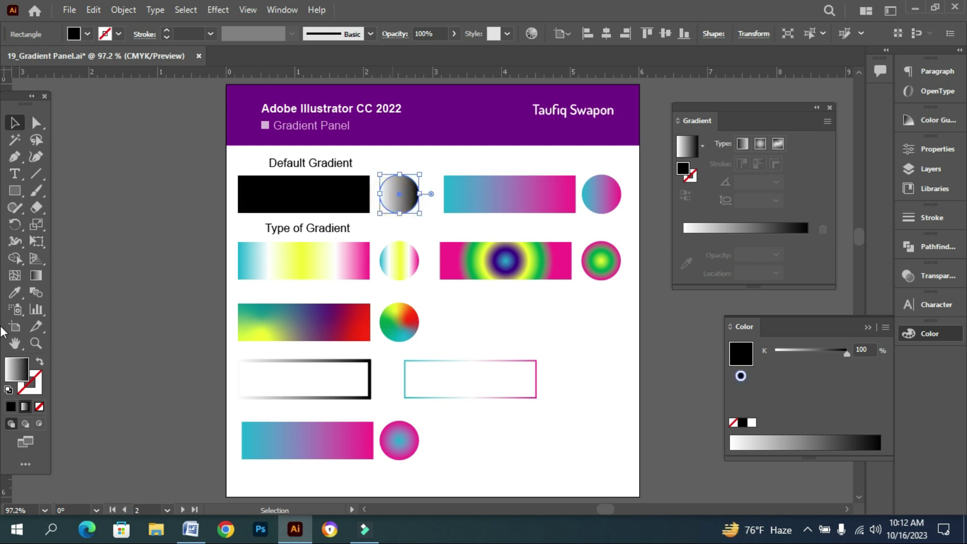
Step: Sample the black rectangle's fill onto the gradient circle beside it with the Eyedropper, and deselect the circle
left_click(15, 292)
left_click(247, 202)
left_click(15, 122)
left_click(394, 158)
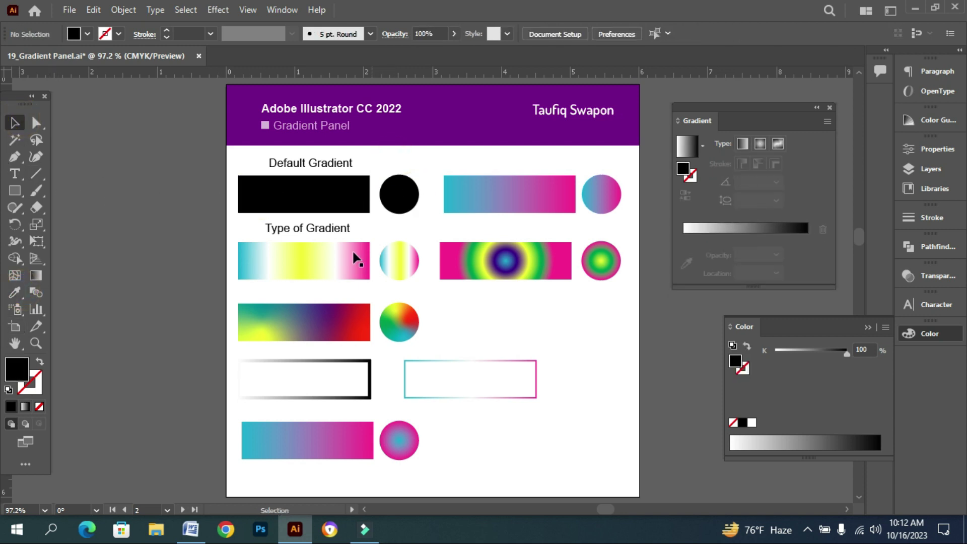
Step: Apply the white-to-black linear gradient to the black rectangle under Default Gradient and select each of its color stops, ending on the white one
left_click(279, 199)
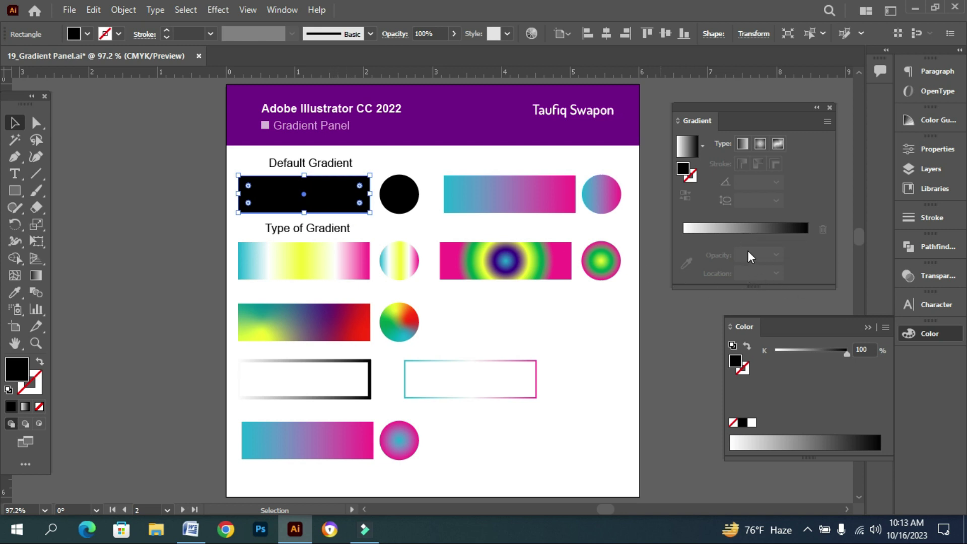
left_click(745, 231)
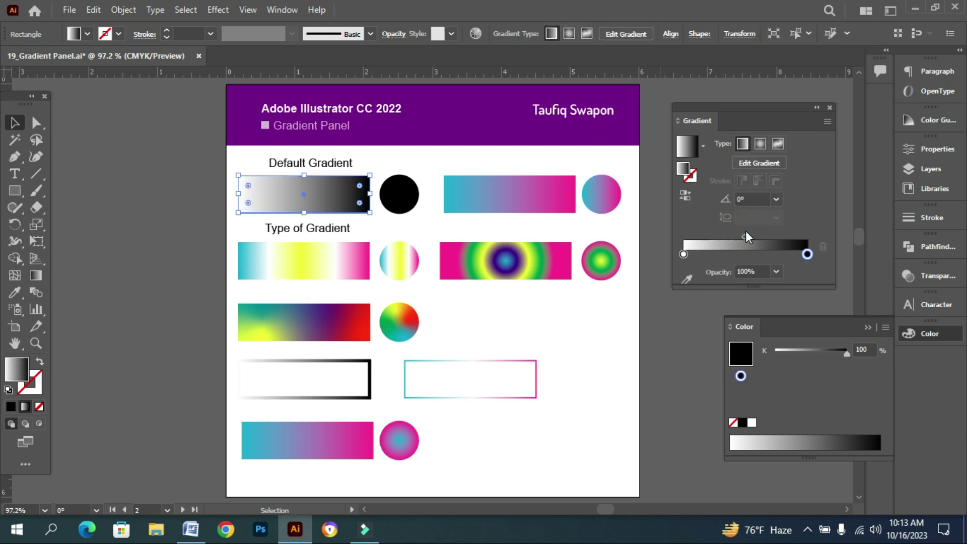
left_click_drag(750, 108, 748, 99)
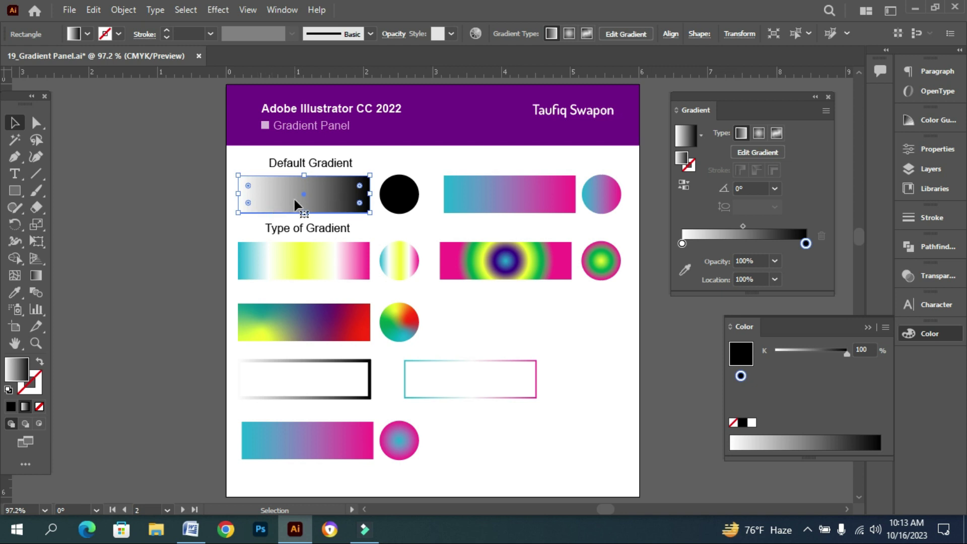
left_click(682, 244)
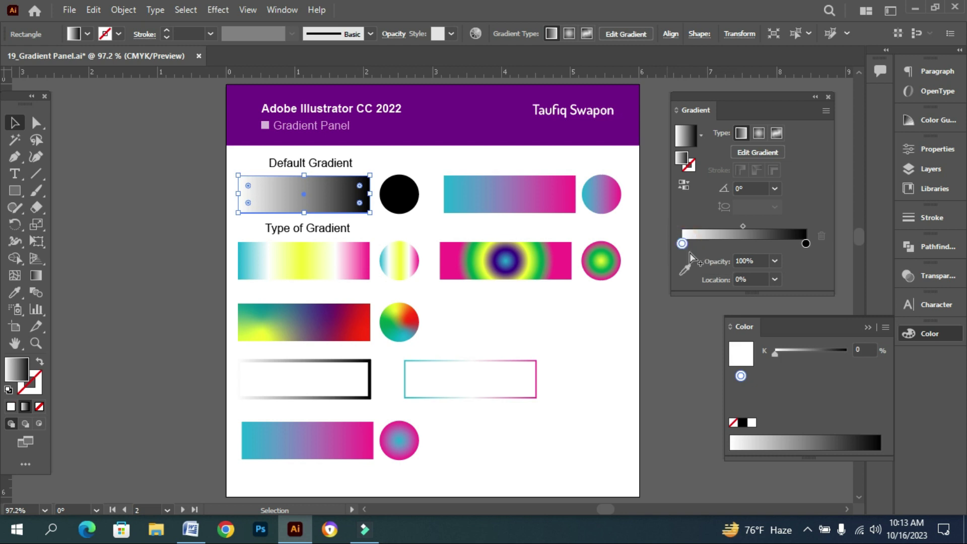
left_click(806, 243)
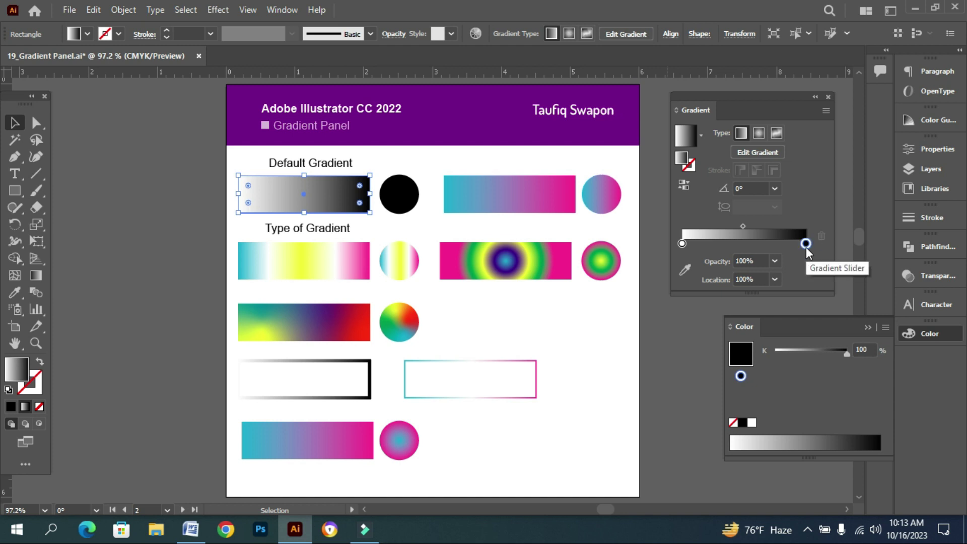
left_click(681, 244)
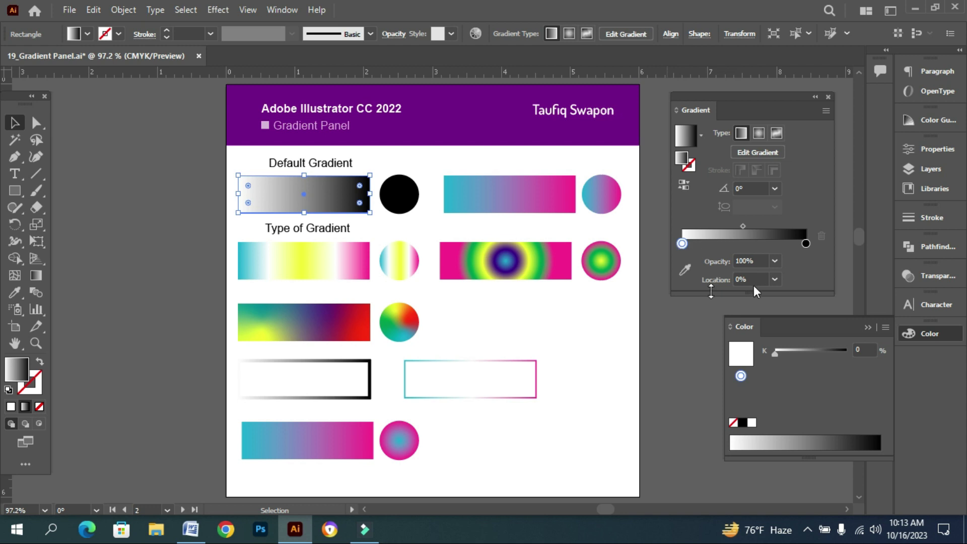
Step: Apply the white-to-black linear gradient to the black circle beside the first rectangle and deselect it
left_click(397, 227)
left_click(401, 204)
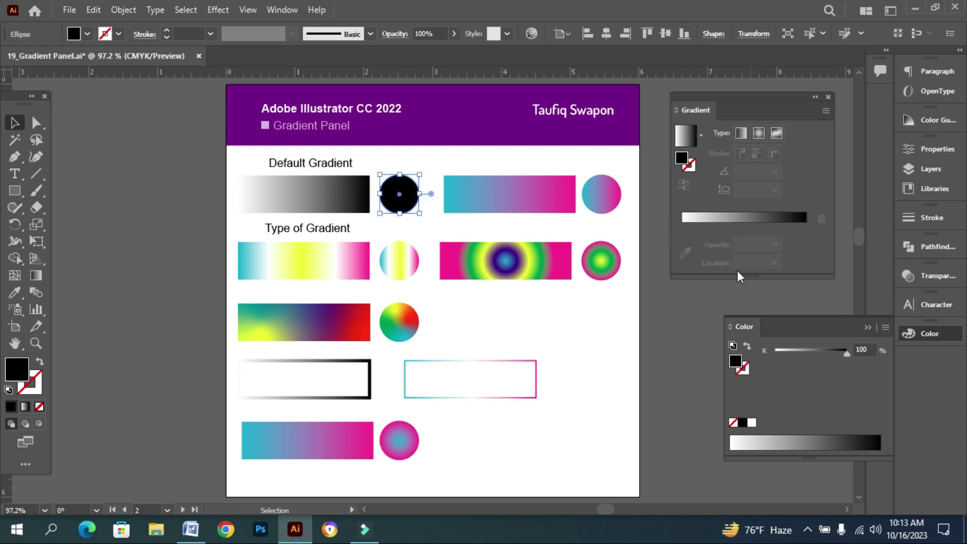
left_click(743, 228)
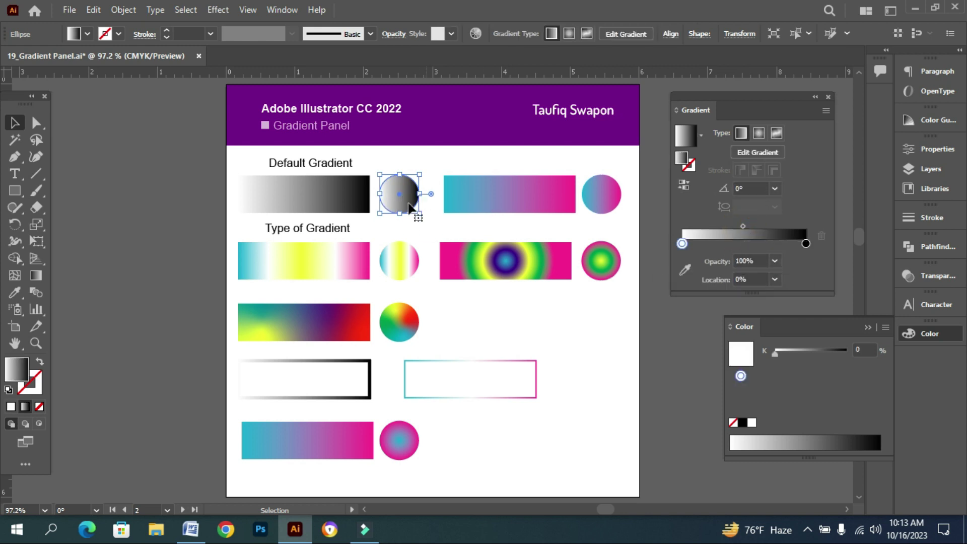
left_click(511, 225)
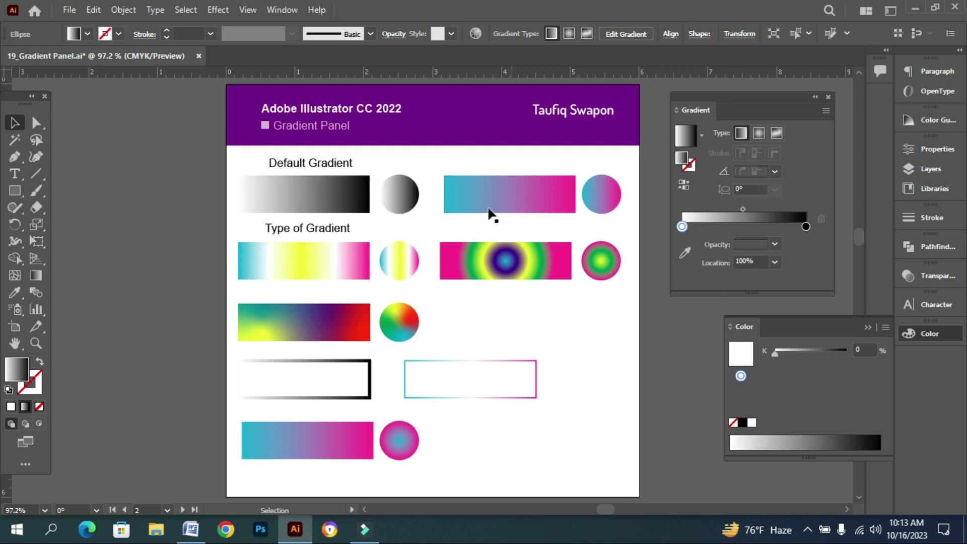
Step: Remove the fill of the top cyan-to-magenta rectangle and sample the pasteboard's gray as its new fill with the Eyedropper
left_click(499, 201)
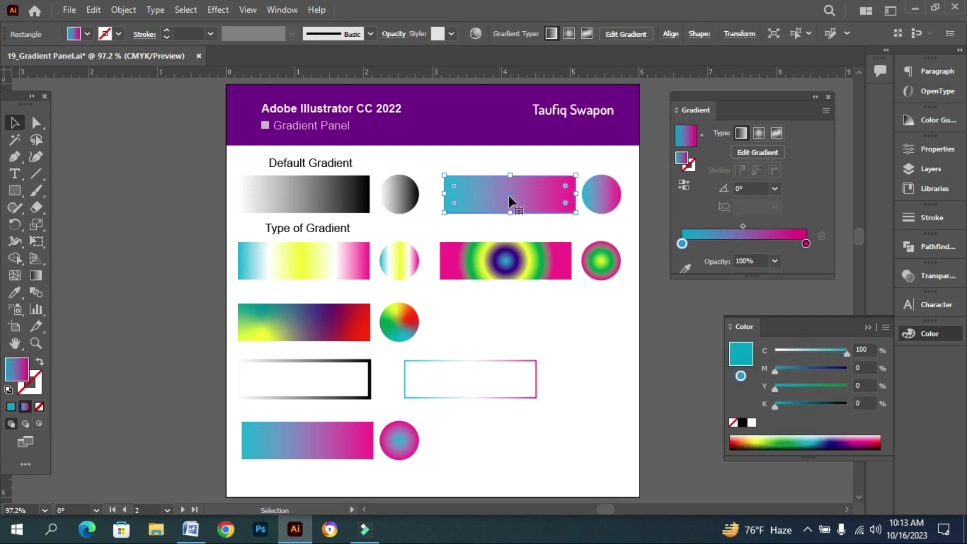
left_click(39, 406)
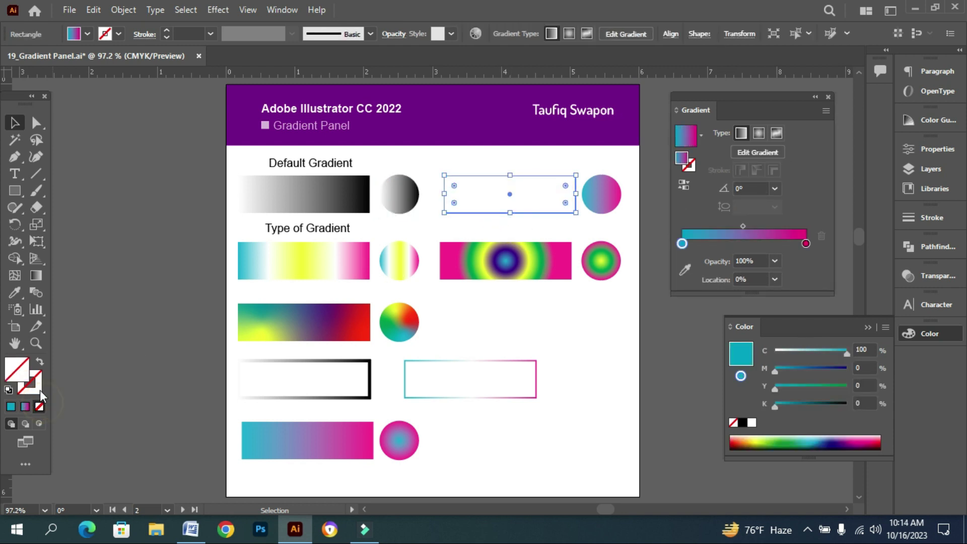
left_click(15, 292)
left_click(123, 259)
left_click(19, 124)
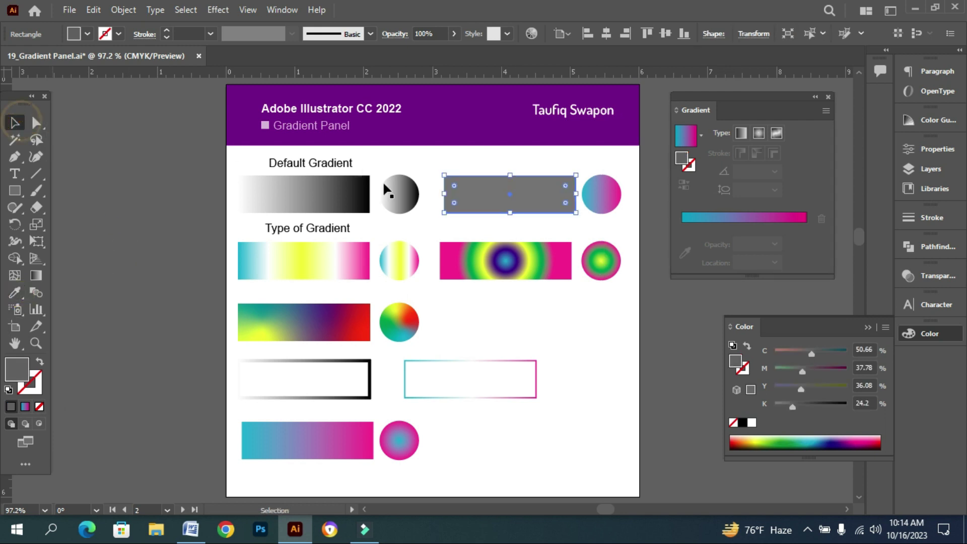
Step: Sample the gray rectangle's fill onto the cyan-to-magenta circle beside it with the Eyedropper, and deselect the circle
left_click(597, 195)
left_click(15, 292)
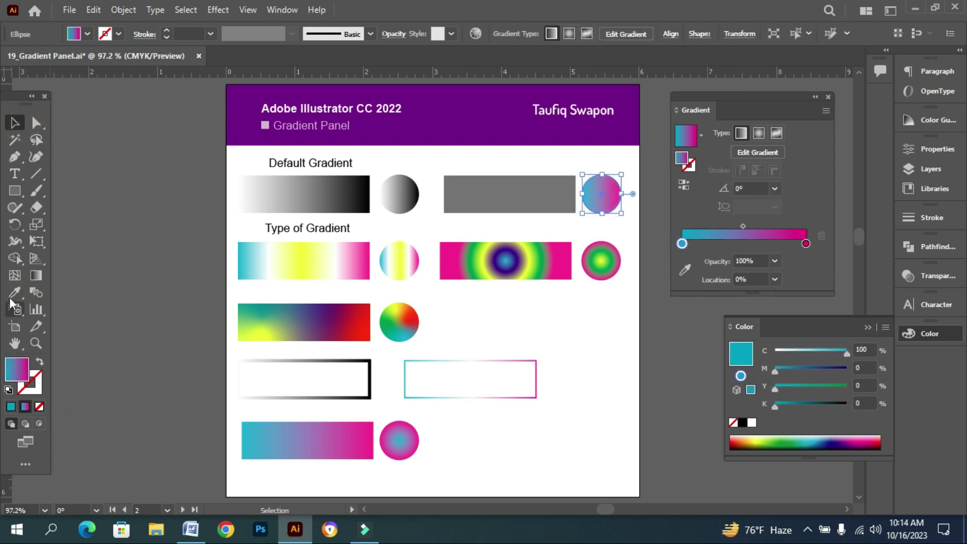
left_click(473, 199)
left_click(15, 123)
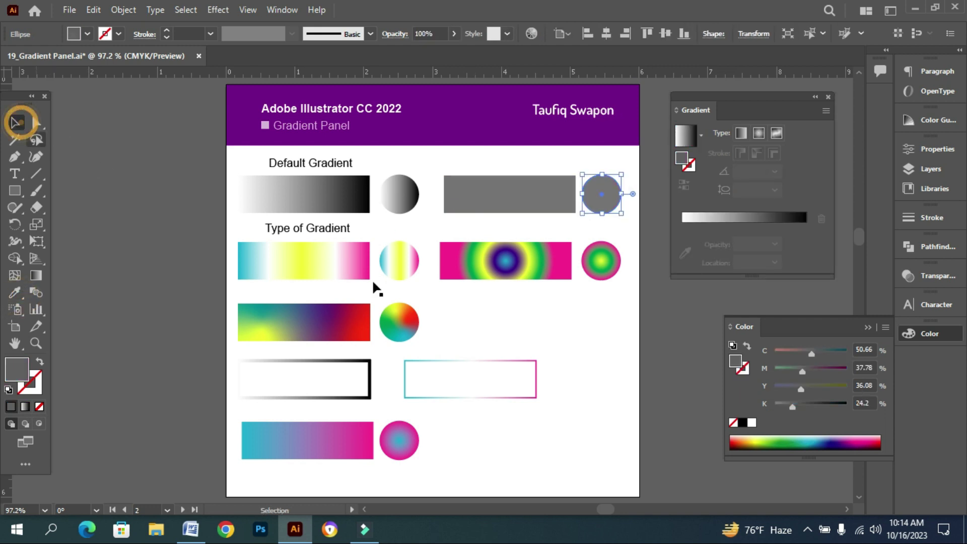
left_click(517, 326)
Step: Apply the white-to-black gradient to the gray rectangle and go through the Color, Swatches and Color Picker options of its white stop
left_click(519, 199)
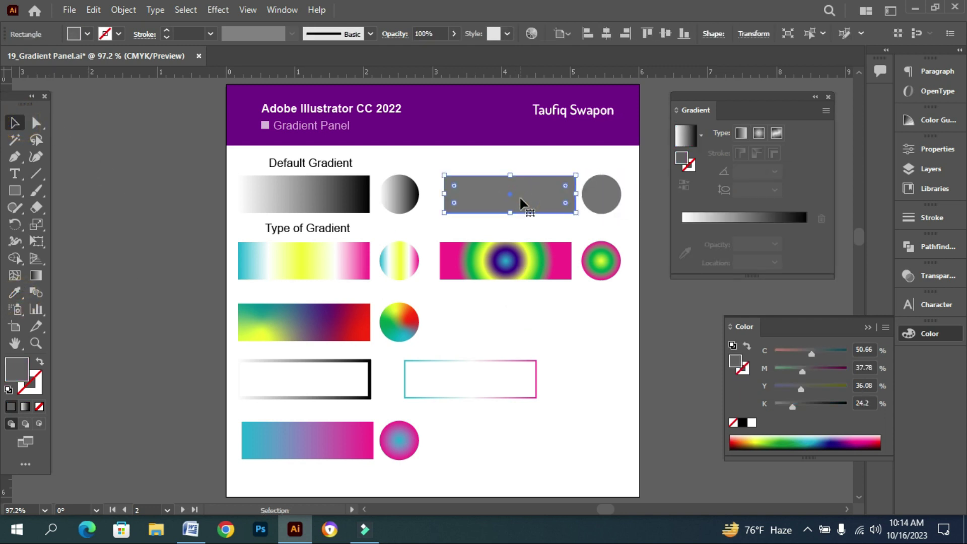
left_click(752, 230)
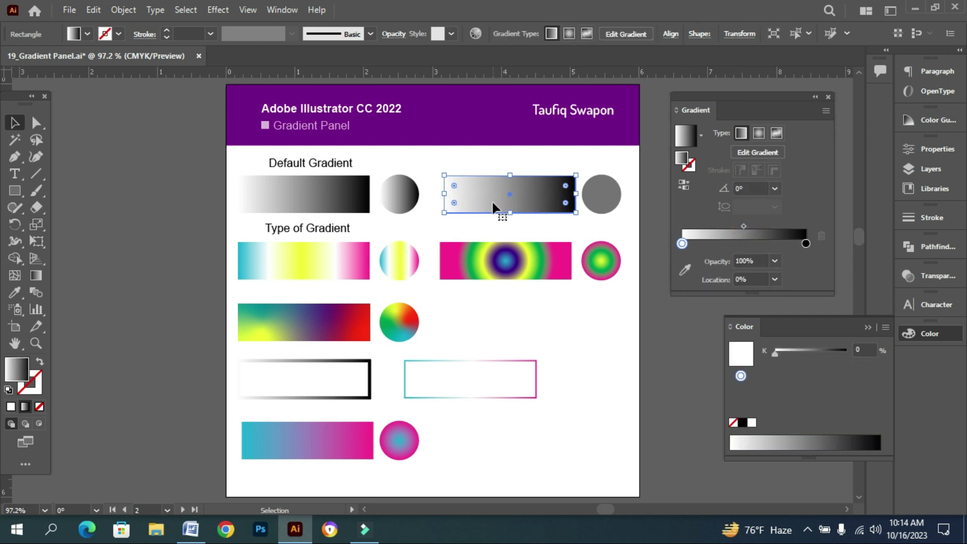
left_click(682, 244)
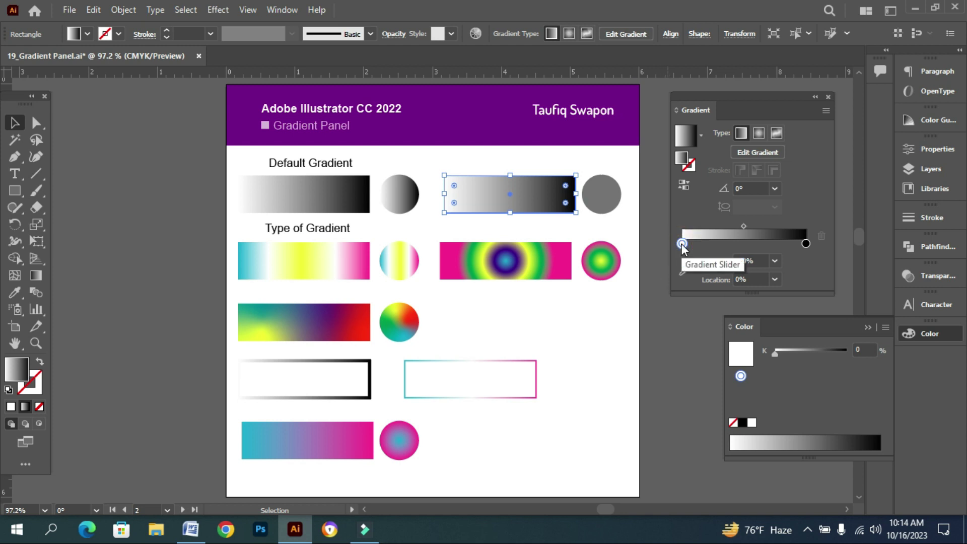
double_click(682, 243)
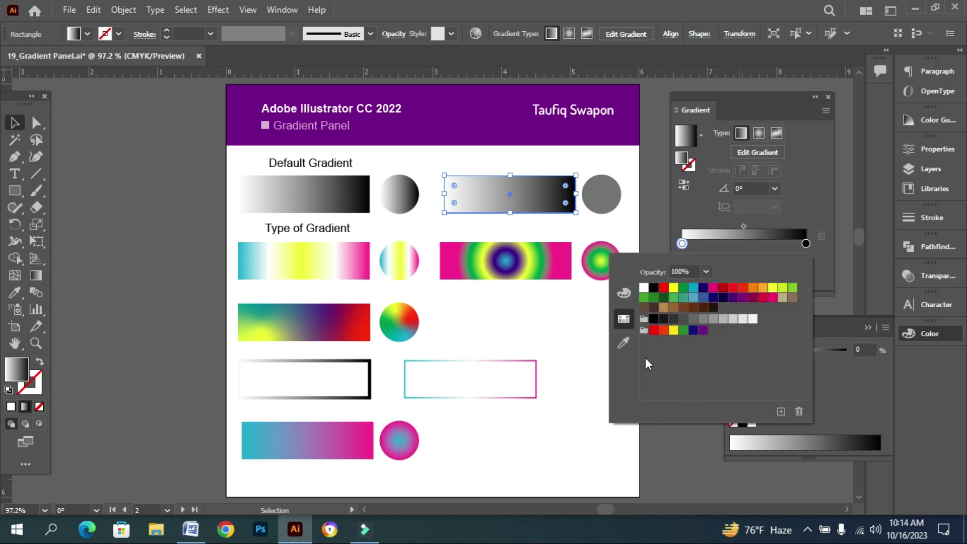
left_click(626, 294)
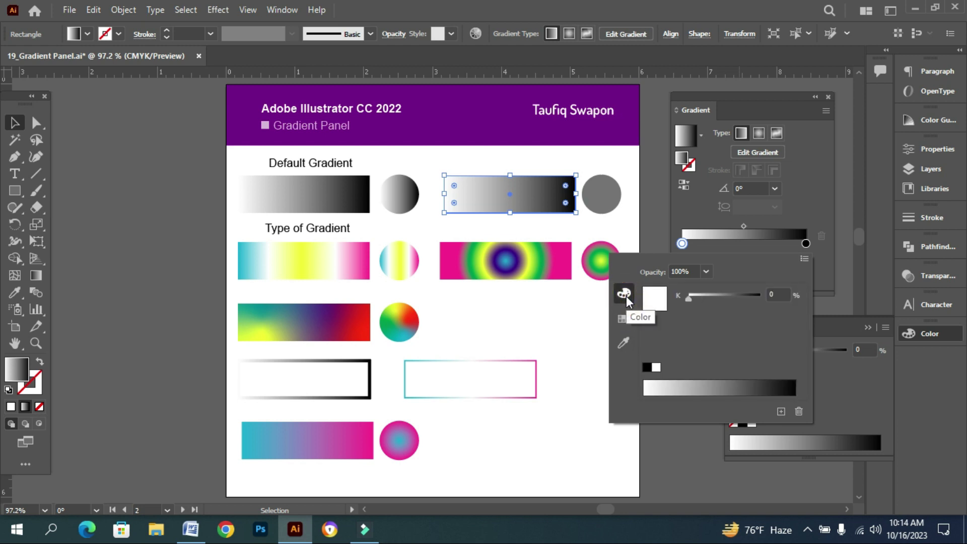
left_click(627, 315)
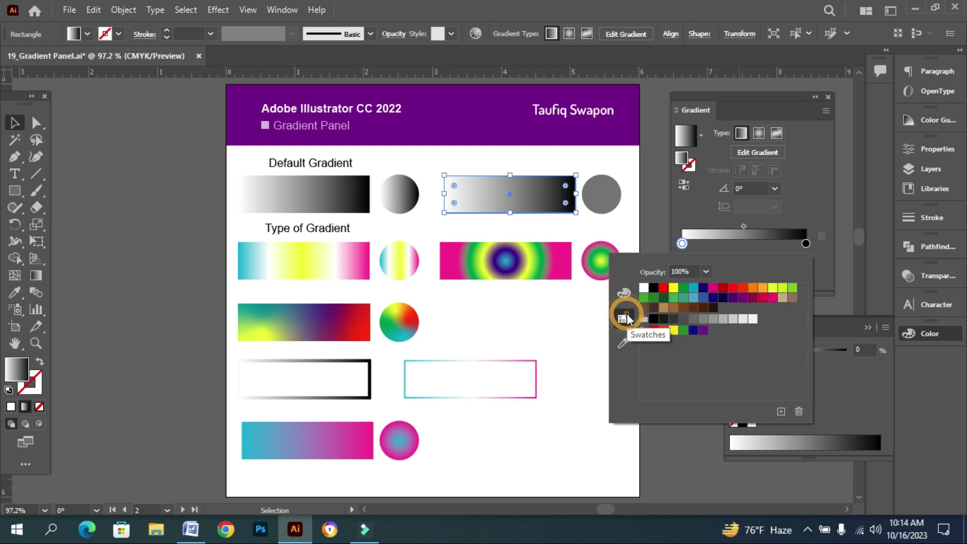
left_click(629, 339)
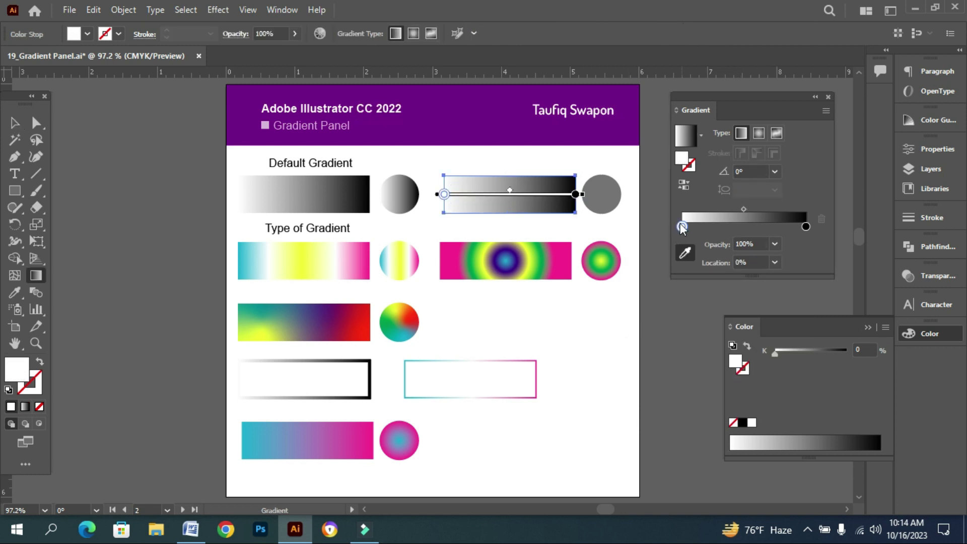
Step: Switch the rectangle gradient's white start stop to CMYK and set its cyan to 100%
double_click(681, 226)
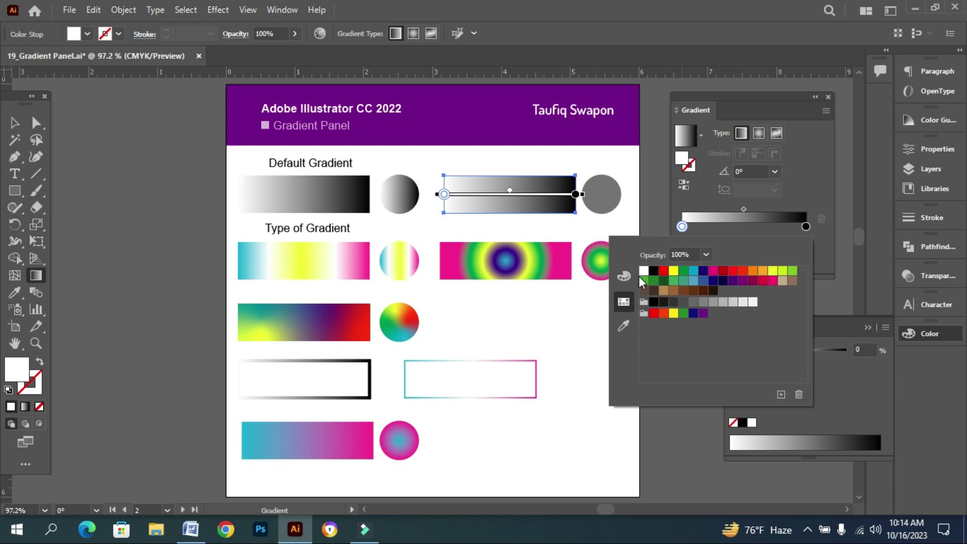
left_click(623, 276)
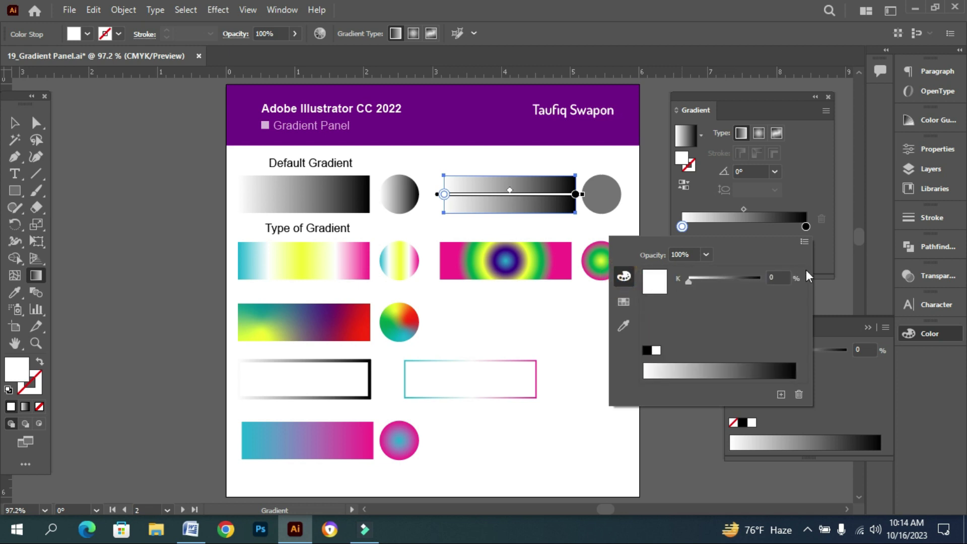
left_click(805, 242)
left_click(848, 290)
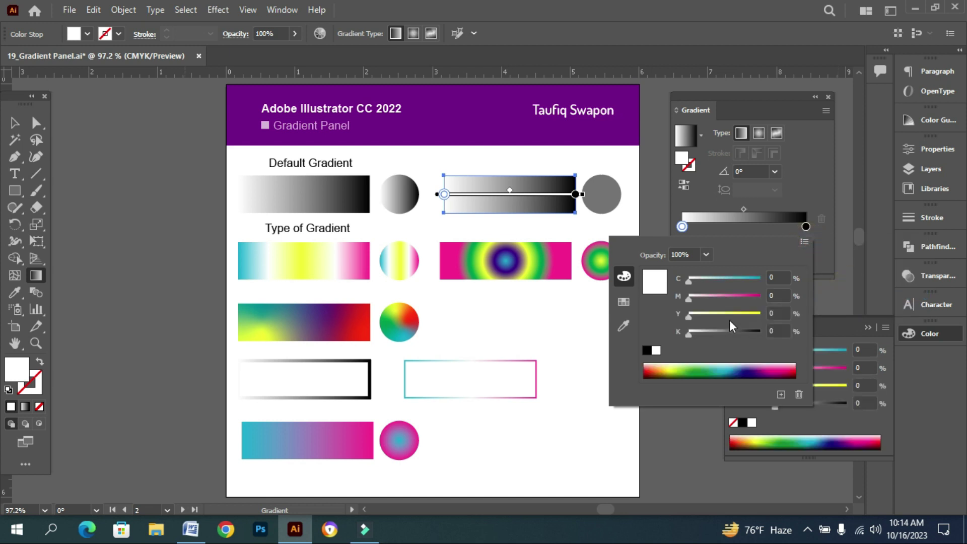
left_click_drag(696, 282, 801, 281)
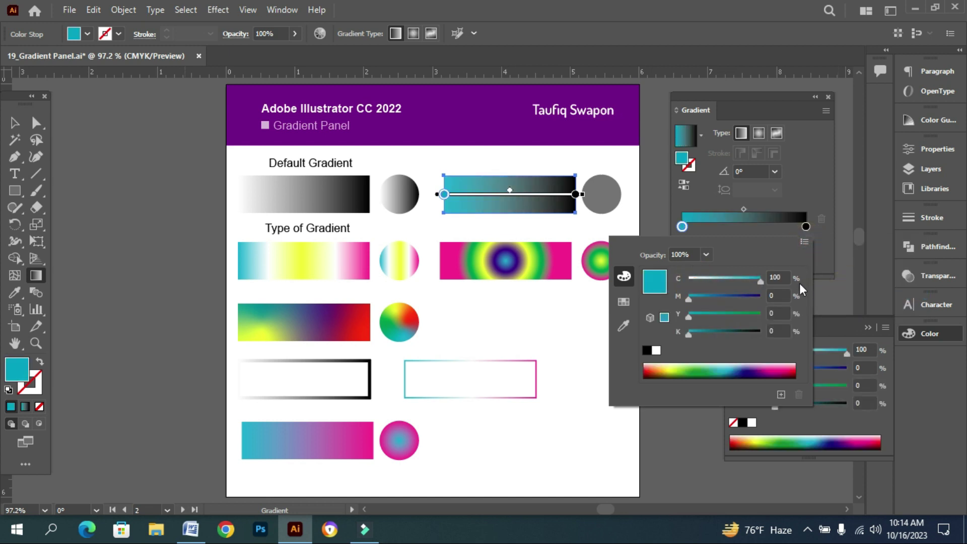
Step: Change the rectangle gradient's black end stop to CMYK white, set its magenta to 100%, and reselect the rectangle with the Selection tool
left_click(806, 226)
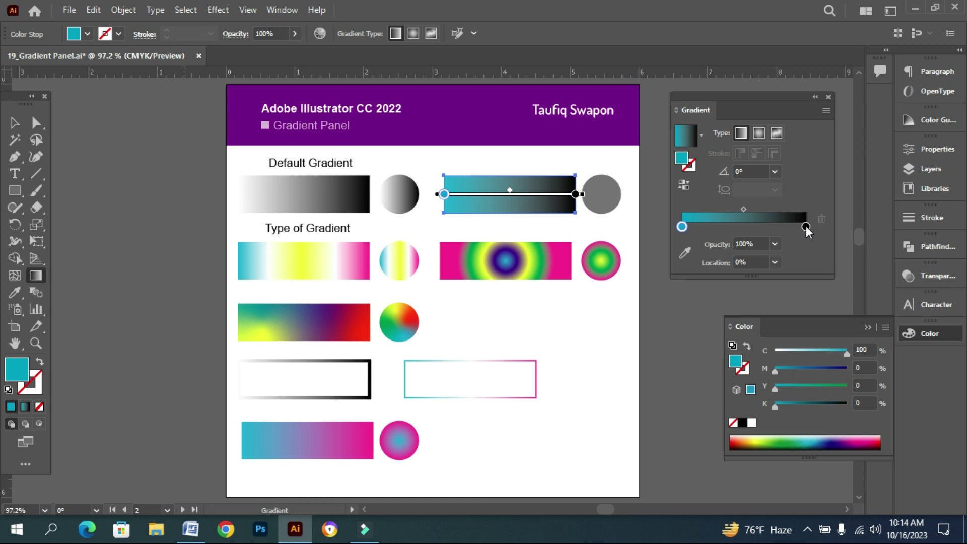
left_click(805, 226)
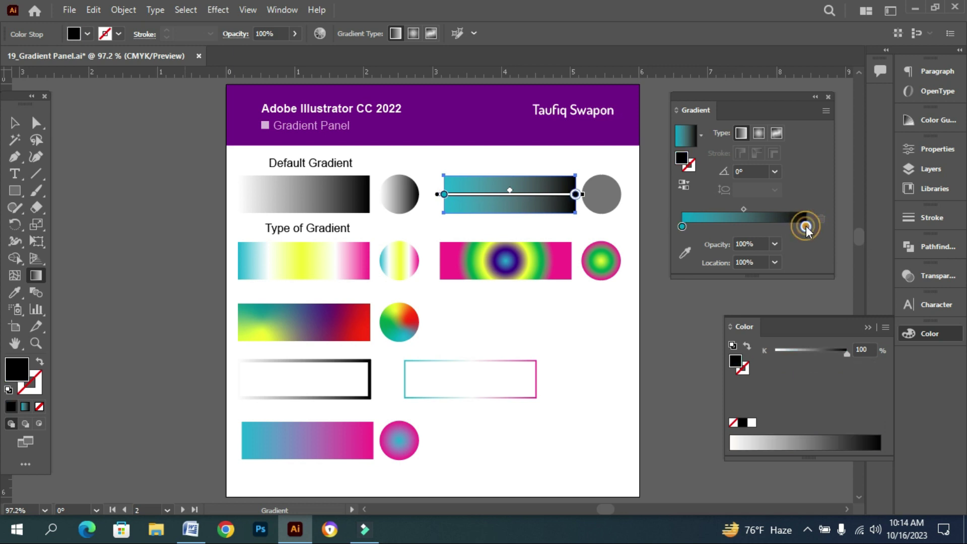
double_click(806, 226)
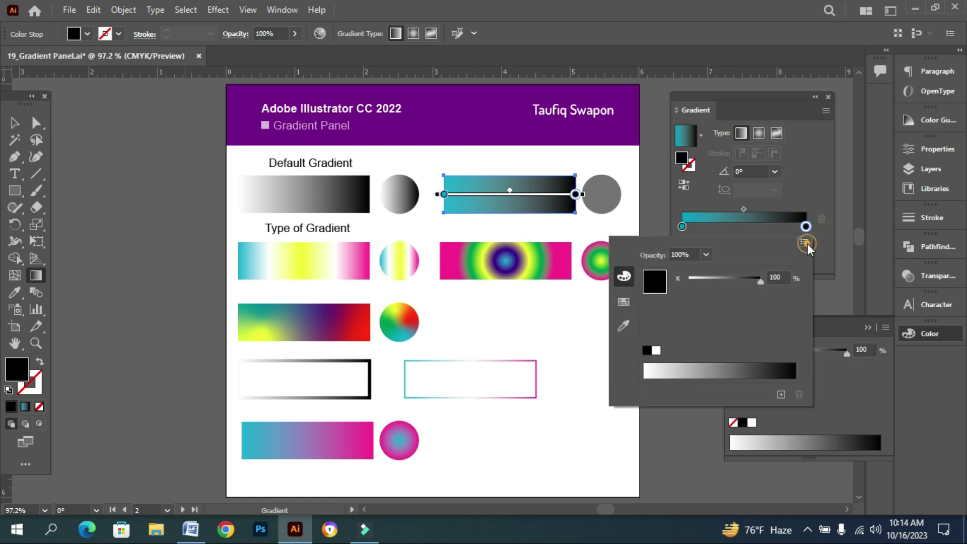
left_click(805, 241)
left_click(830, 289)
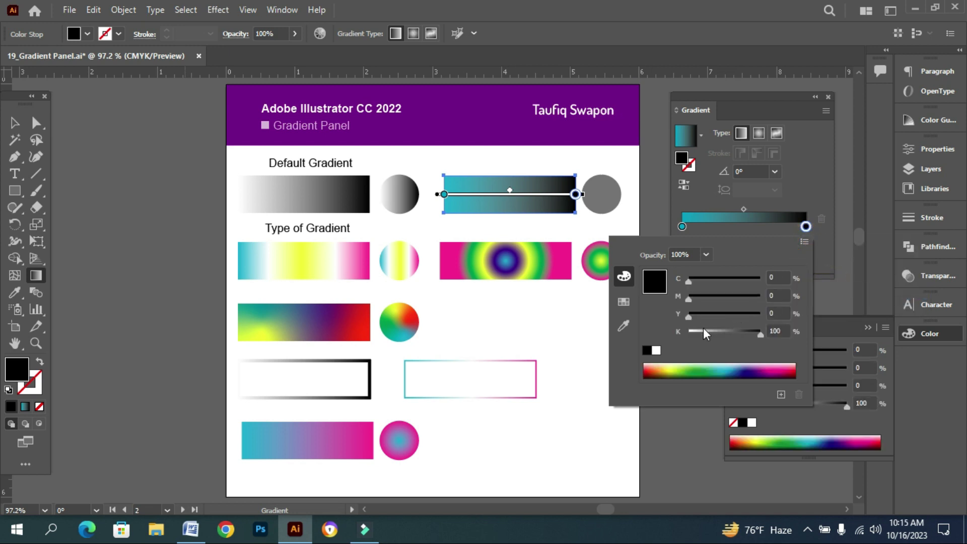
left_click(656, 350)
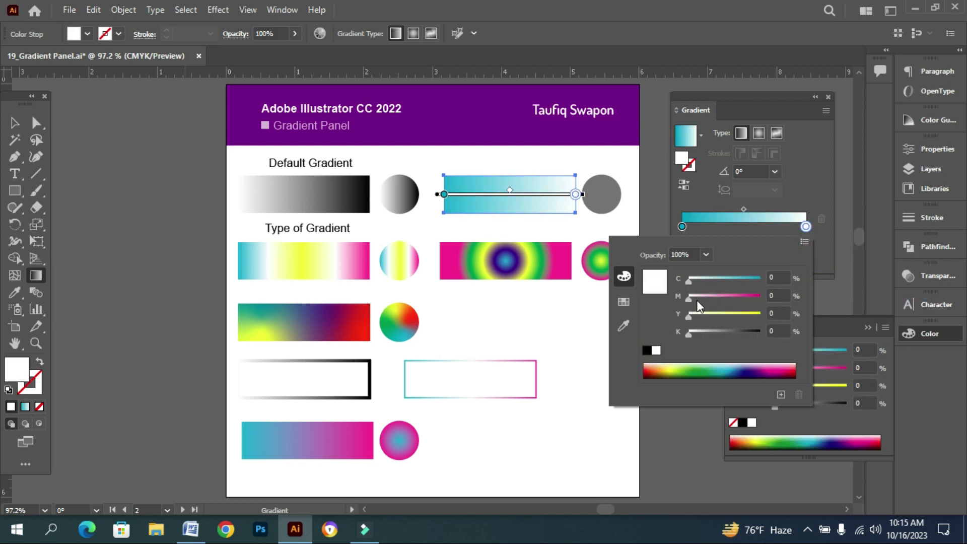
left_click_drag(696, 300, 816, 297)
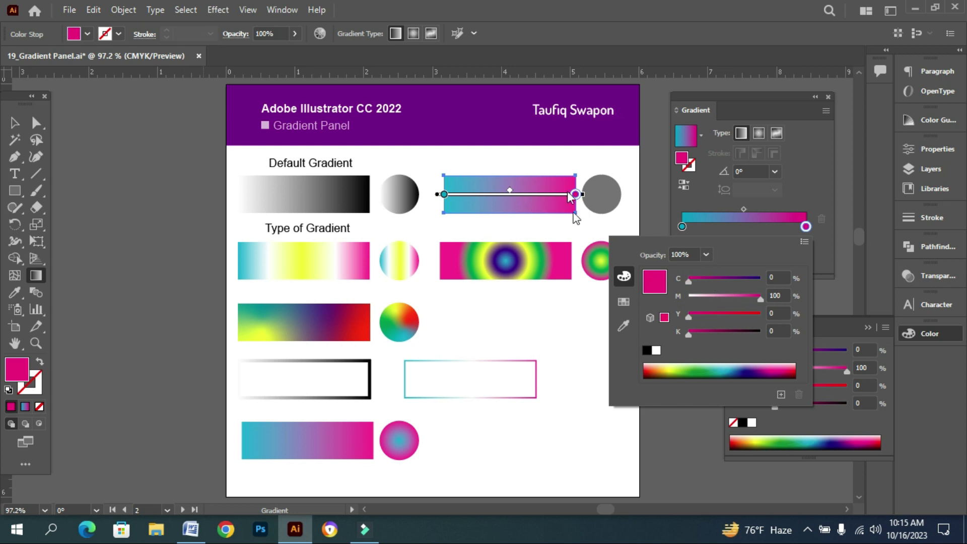
key("ctrl")
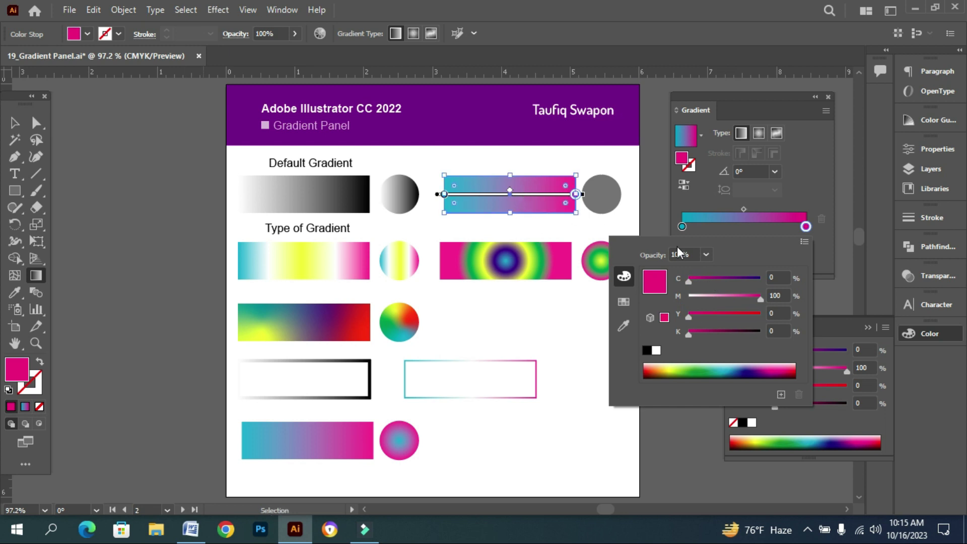
left_click(779, 203)
left_click(15, 122)
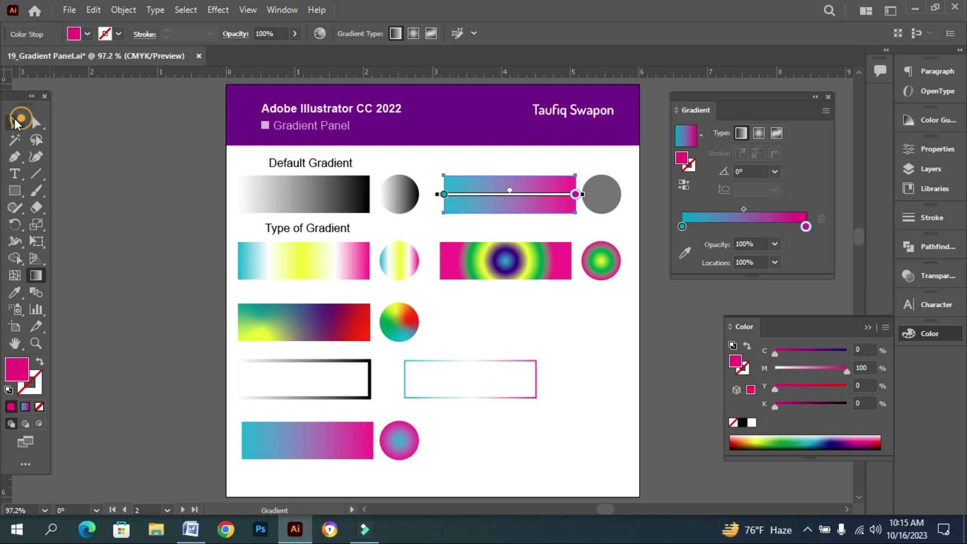
left_click(533, 195)
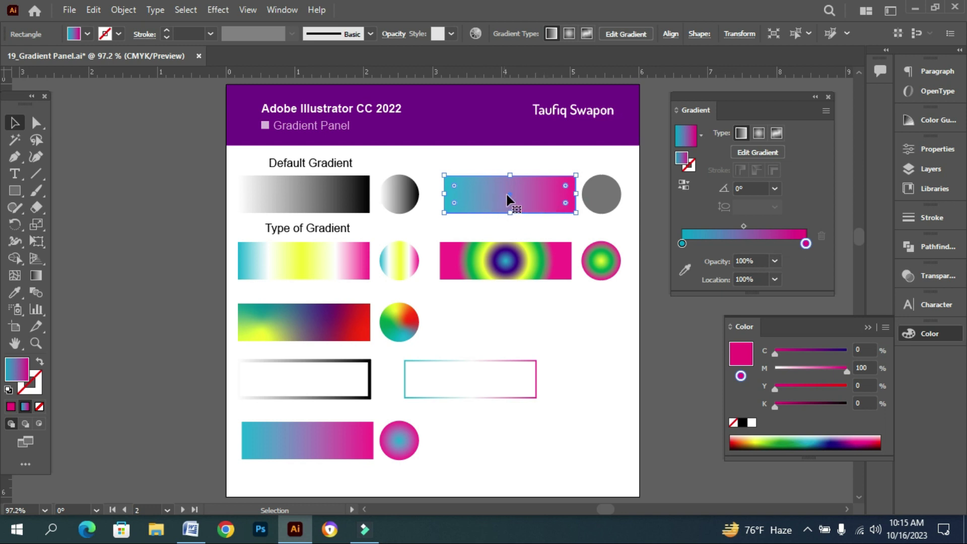
Step: Slide the cyan-to-magenta gradient's start stop inward and back to 0%, and shift its midpoint and reset it to 50%
left_click_drag(681, 243, 732, 244)
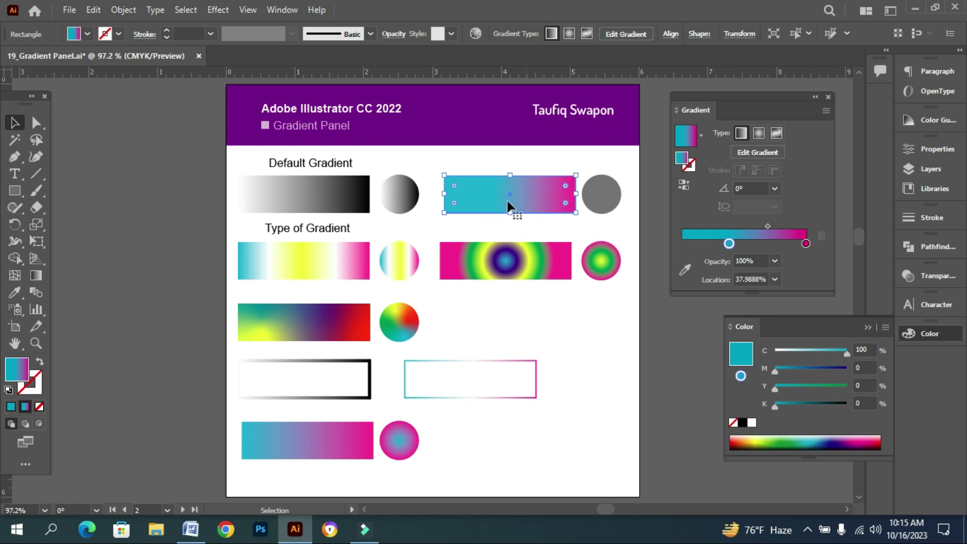
left_click_drag(730, 242, 676, 241)
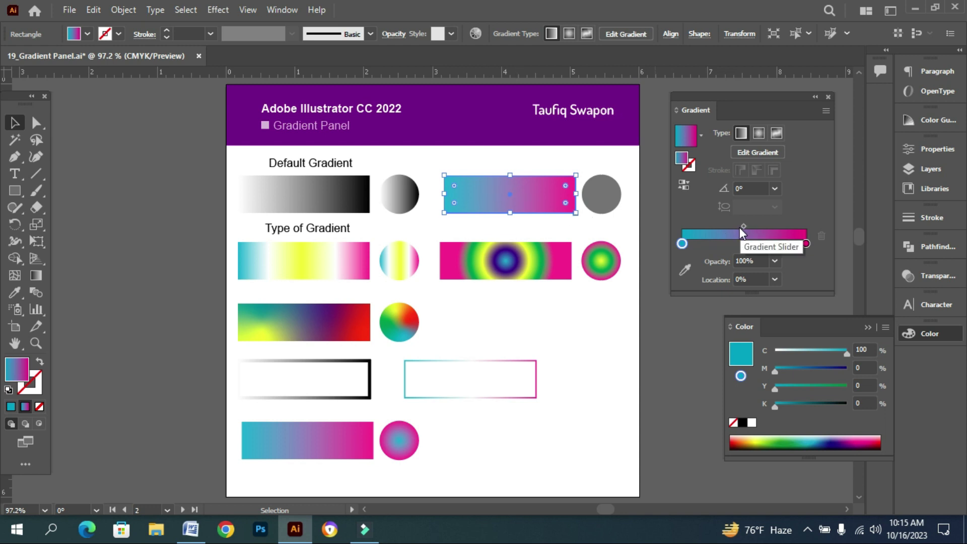
mouse_move(744, 225)
left_mouse_down()
mouse_move(775, 224)
mouse_move(751, 226)
left_mouse_up()
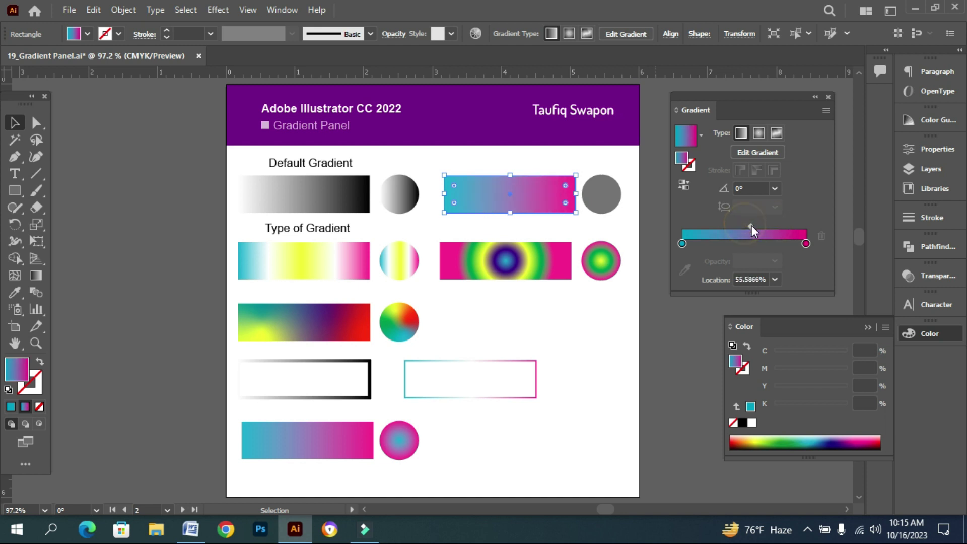
left_click(775, 280)
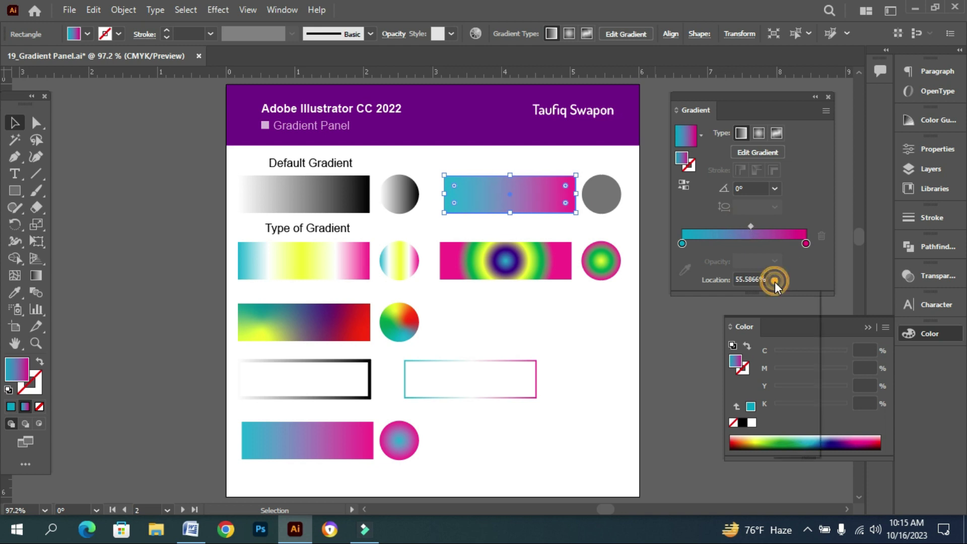
left_click(797, 372)
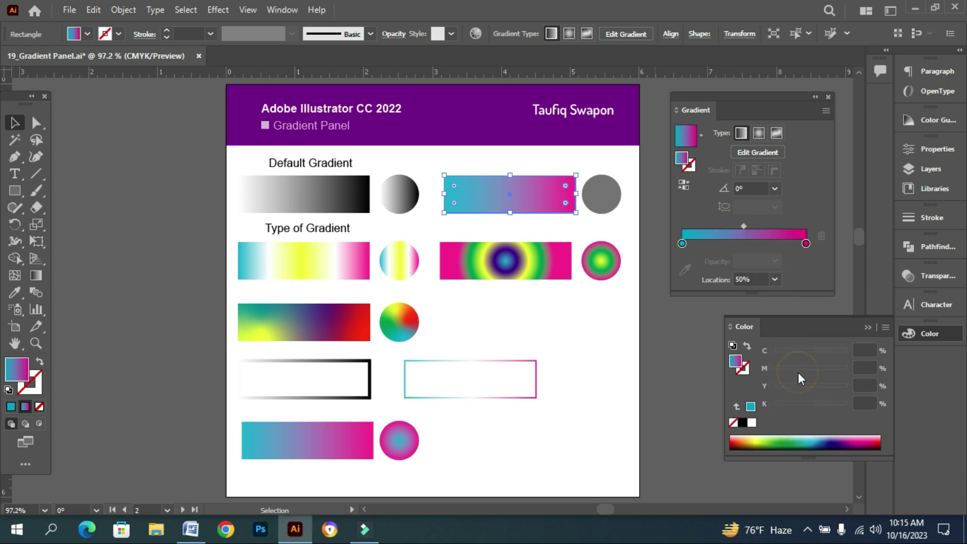
left_click(805, 244)
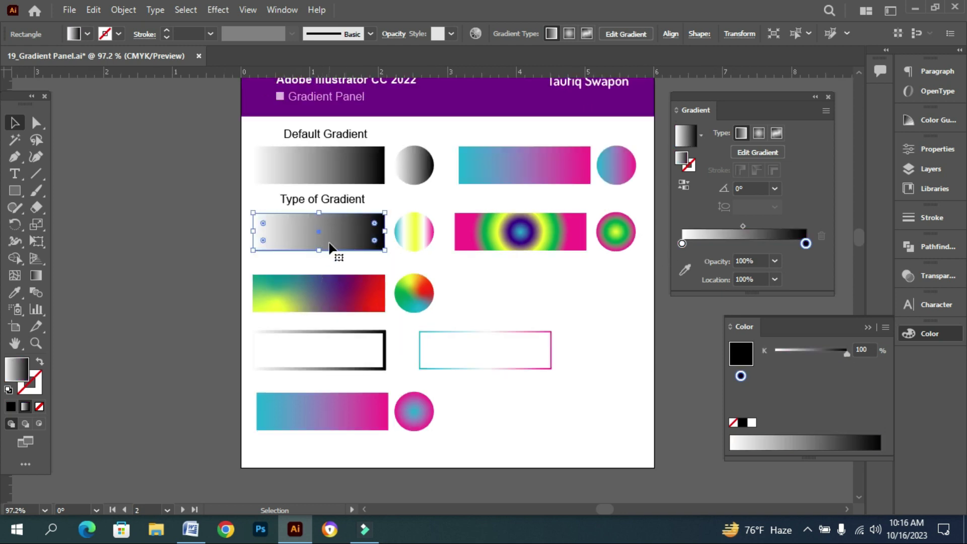
Step: Switch the white start stop of the first rectangle under Type of Gradient to CMYK with 100% cyan and 100% yellow
left_click(682, 244)
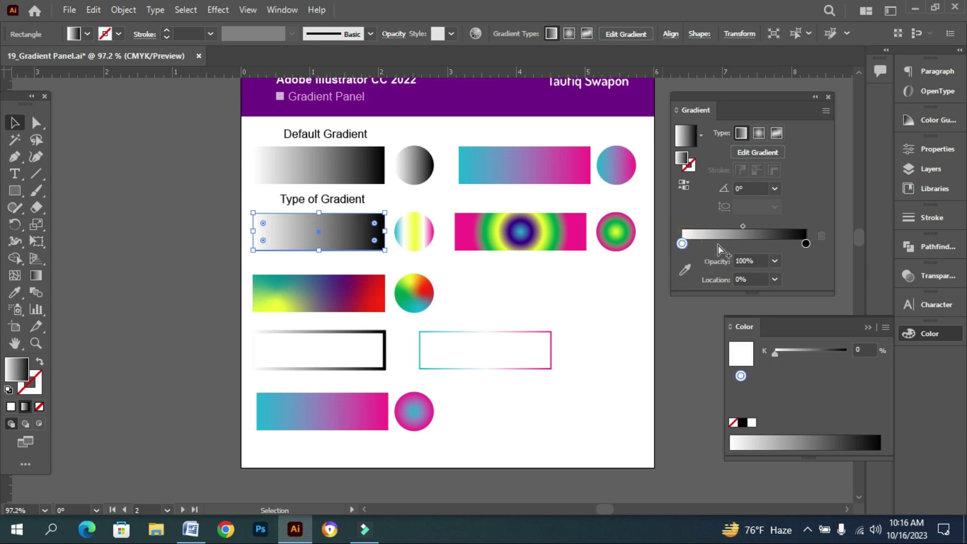
double_click(682, 244)
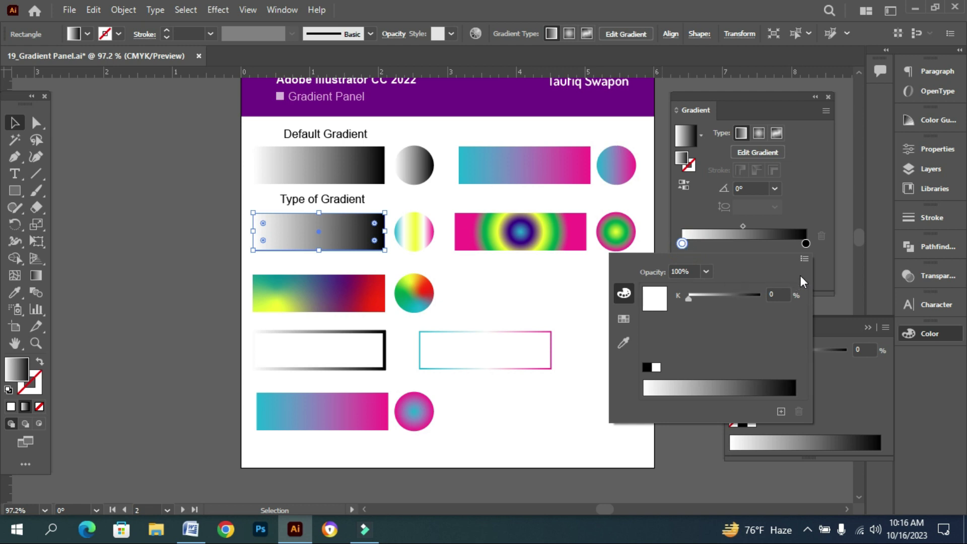
left_click(804, 259)
left_click(820, 308)
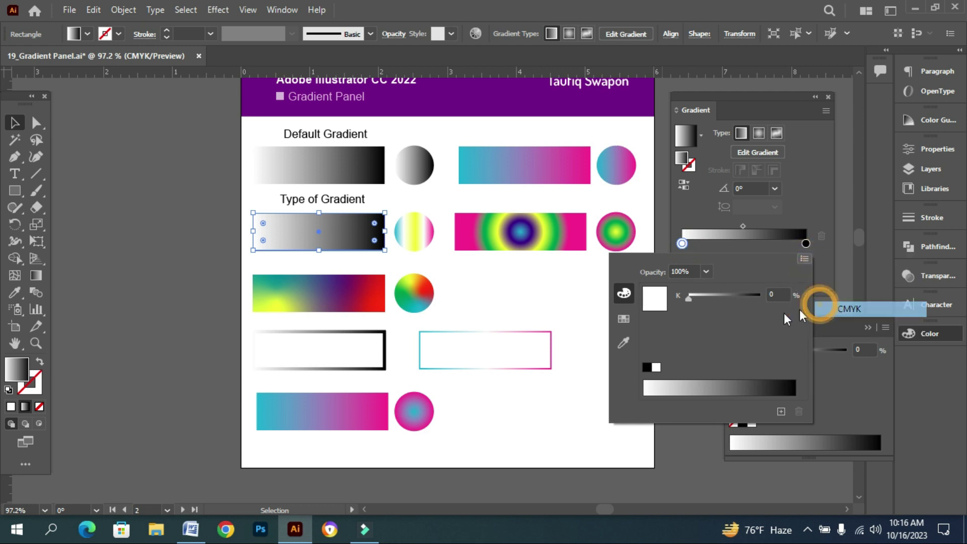
left_click_drag(694, 297, 760, 296)
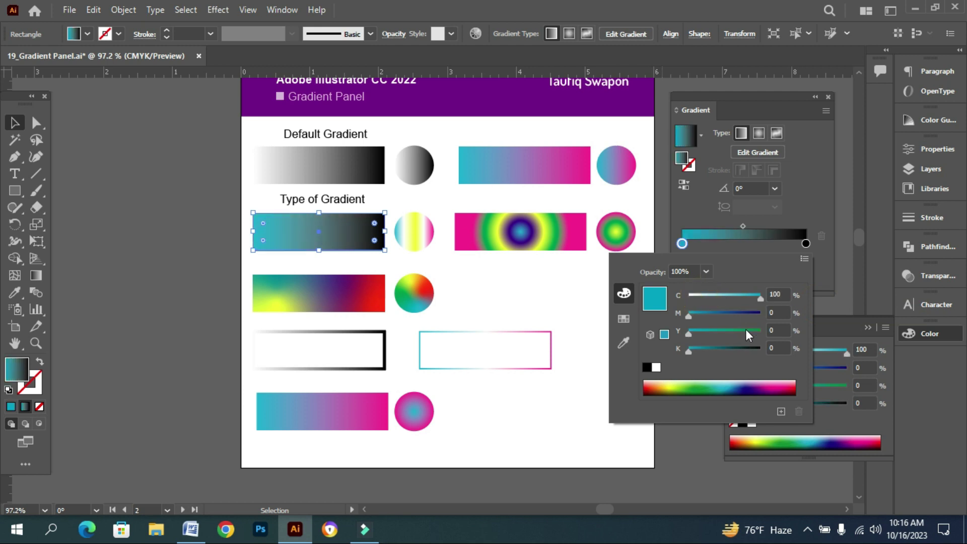
left_click_drag(750, 333, 795, 327)
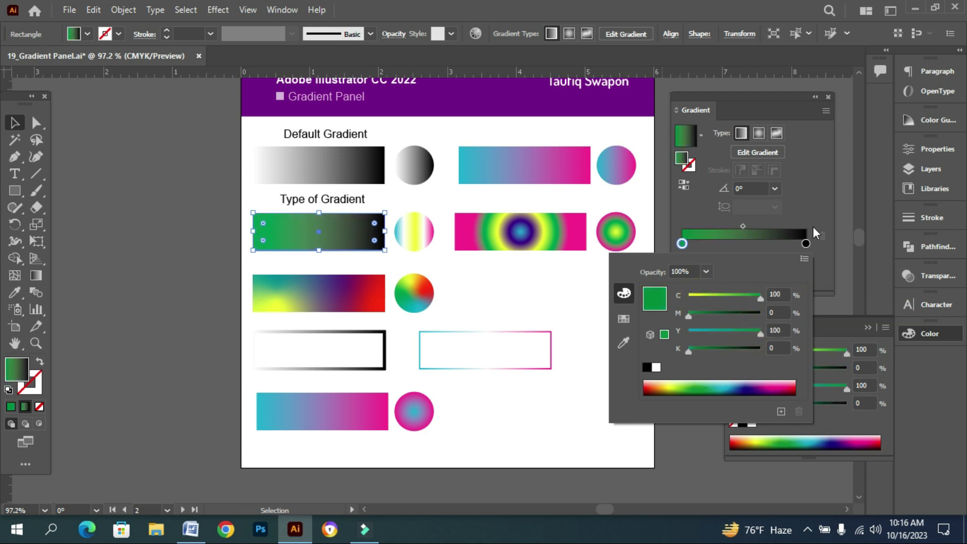
Step: Switch the gradient's black end stop to CMYK and set black to 0%, yellow to 100% and magenta to 100%
left_click(809, 245)
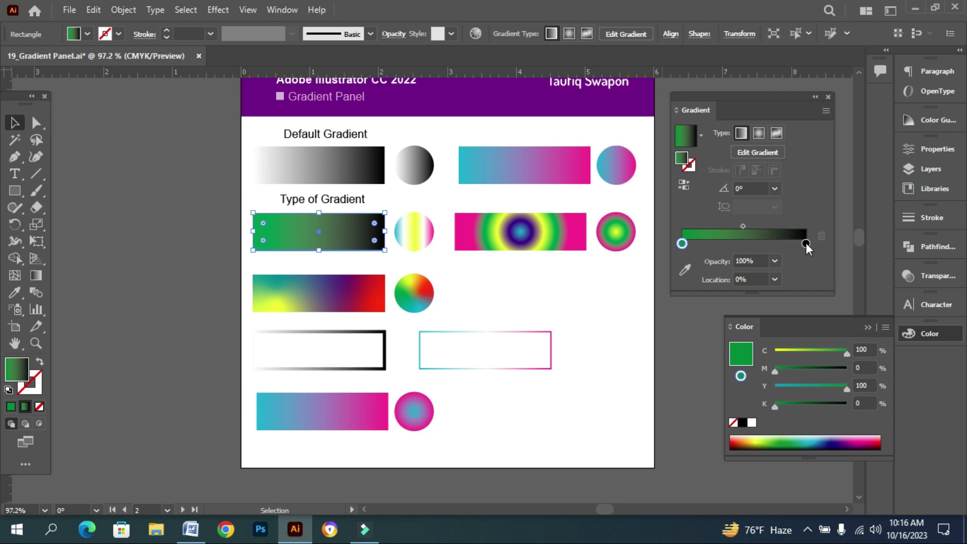
double_click(806, 244)
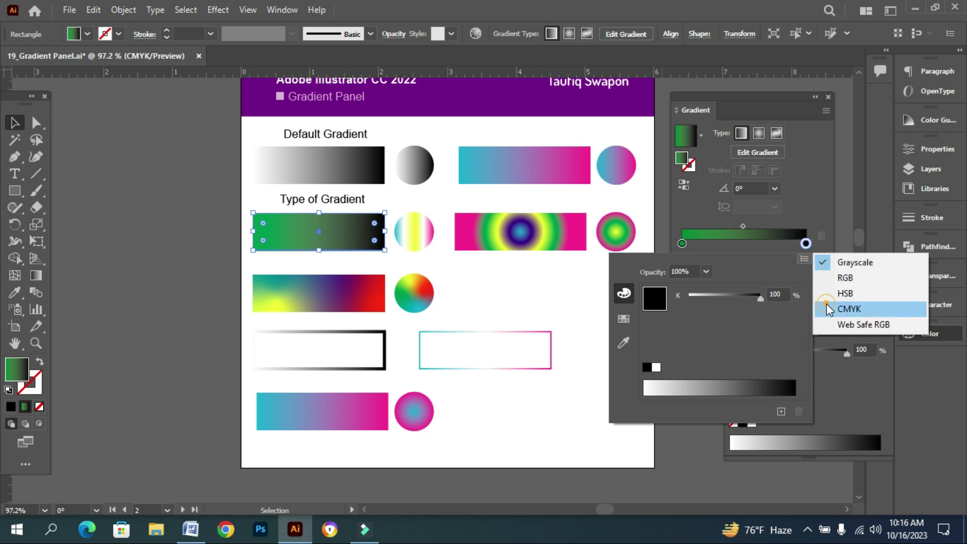
left_click(842, 308)
left_click_drag(748, 355, 633, 354)
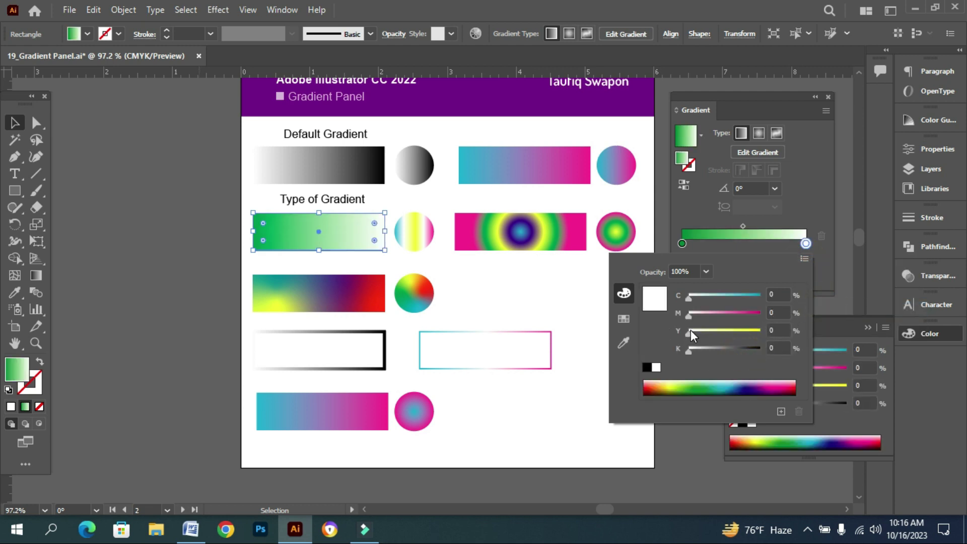
left_click_drag(690, 330, 805, 329)
left_click_drag(747, 313, 809, 311)
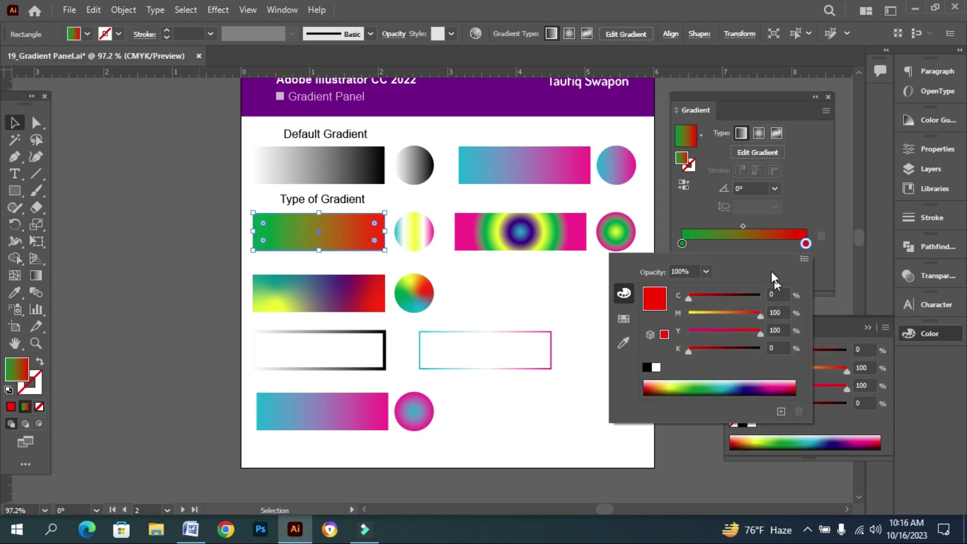
key("Escape")
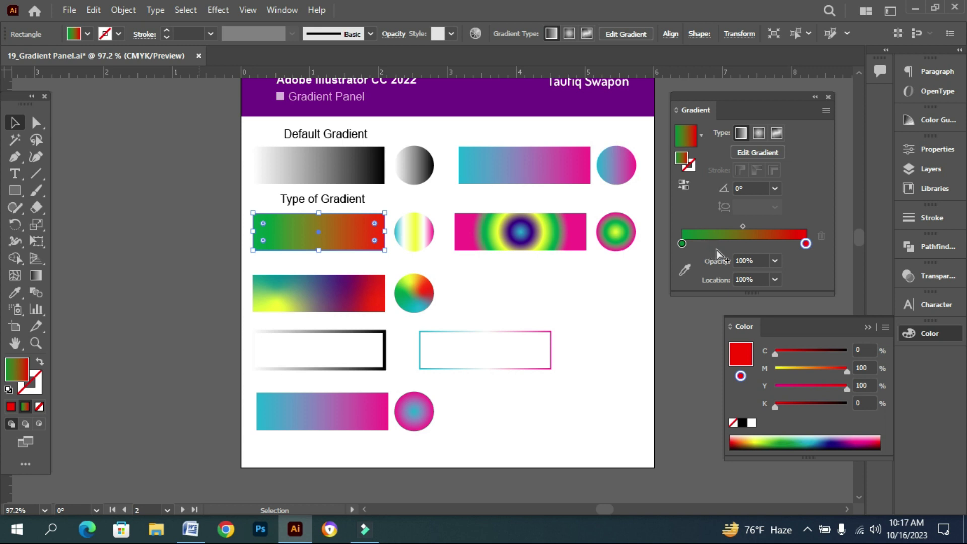
Step: Add a white color stop about a third of the way along the green-to-red gradient
left_click(720, 243)
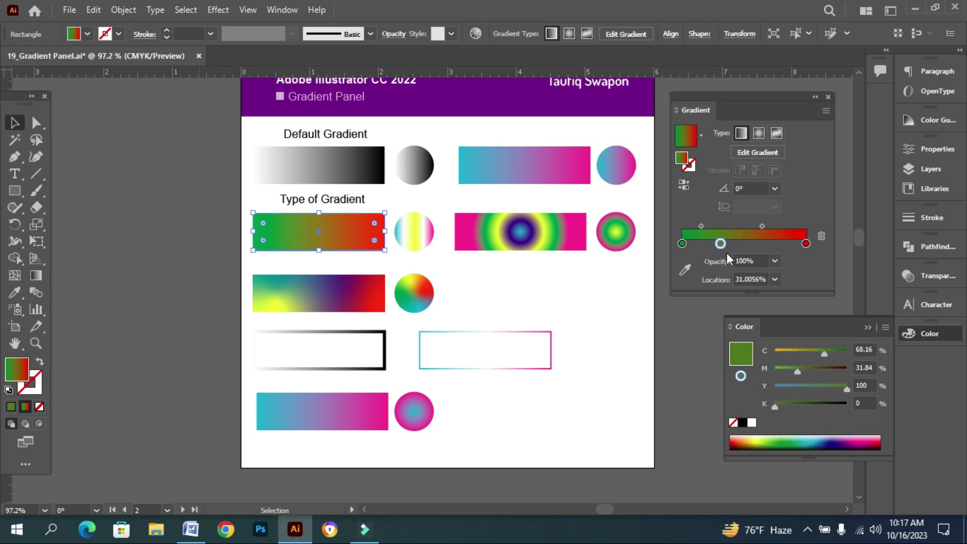
left_click_drag(719, 244, 721, 244)
double_click(721, 244)
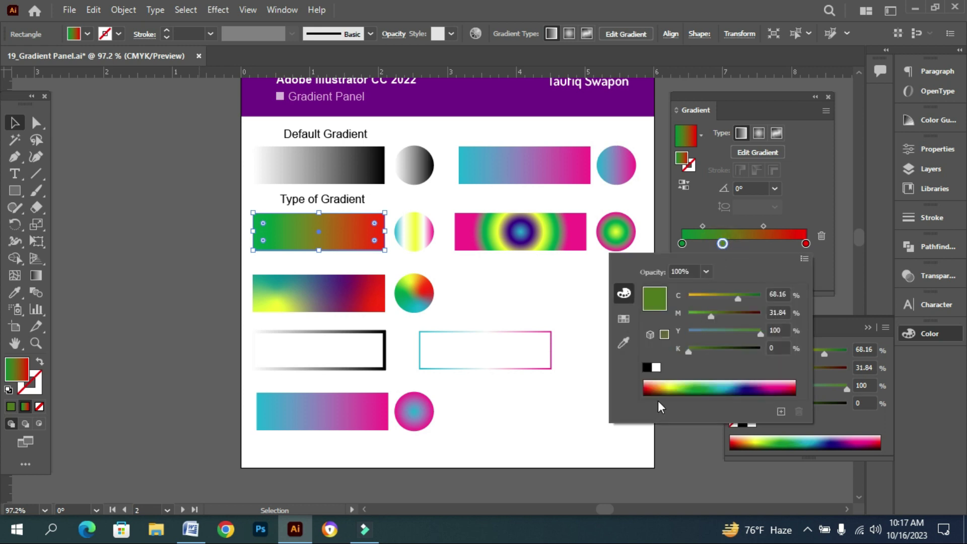
left_click(656, 367)
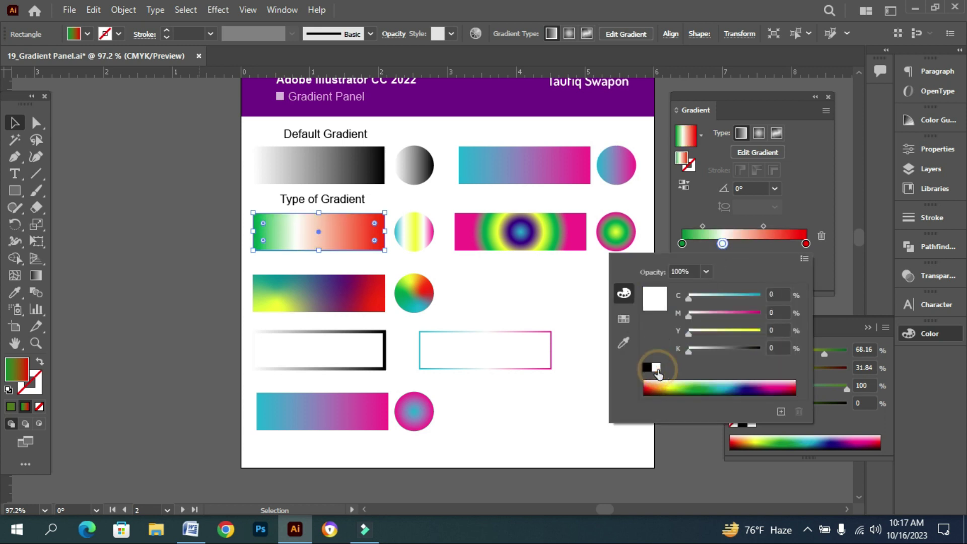
left_click(768, 247)
Step: Add another color stop at about 50% and move the white stop to about 26.5%
left_click(766, 245)
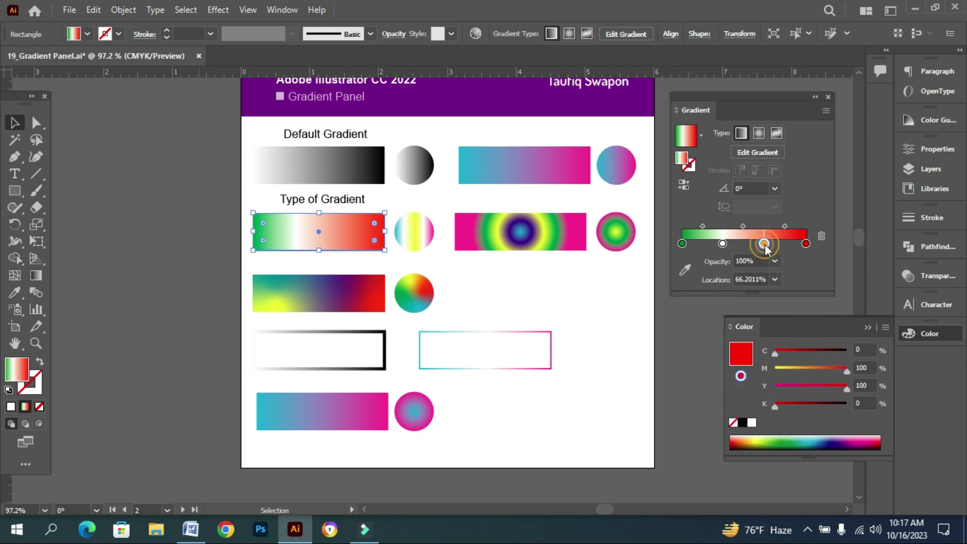
left_click_drag(766, 244, 714, 244)
left_click(722, 244)
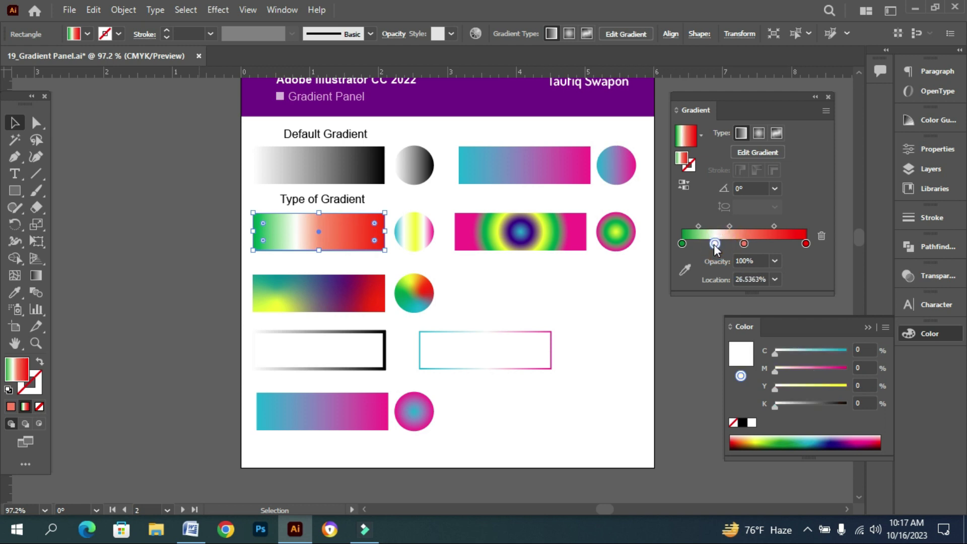
Step: Recolor the middle gradient stop dark blue with 100% cyan and 100% magenta, starting from white
left_click(744, 243)
double_click(744, 244)
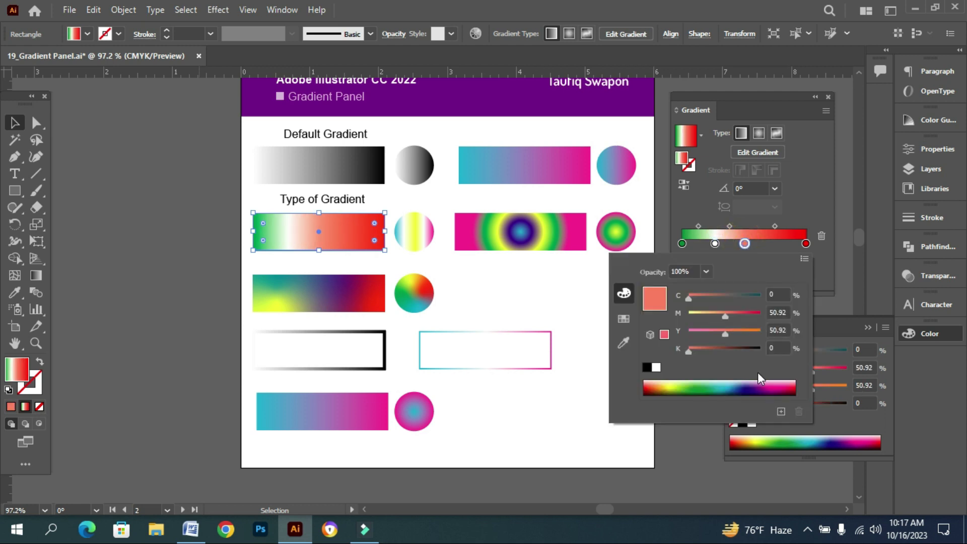
left_click(656, 367)
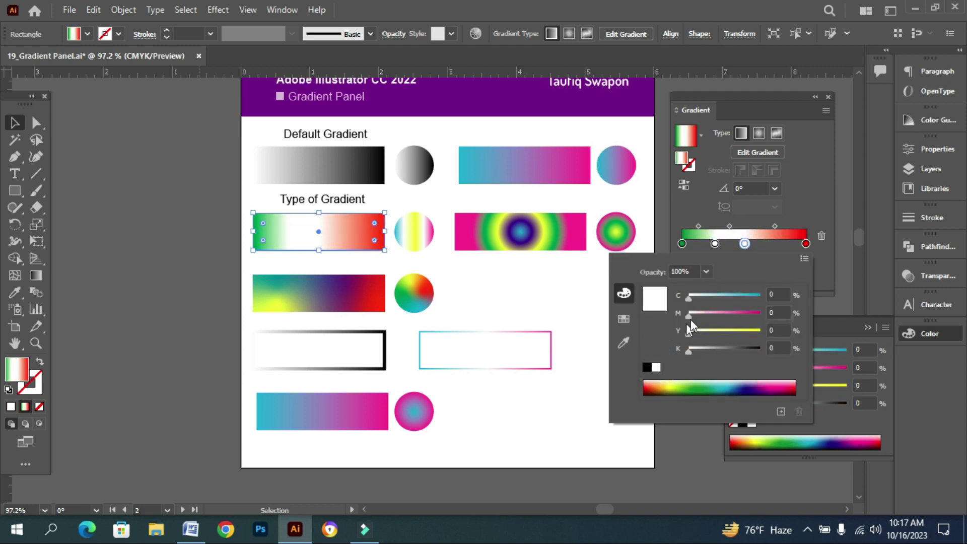
left_click_drag(709, 297, 807, 301)
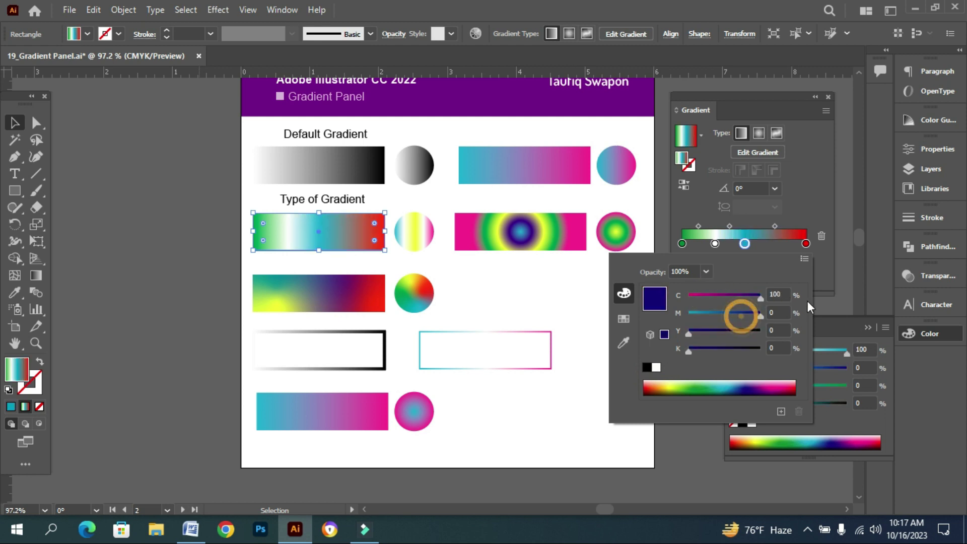
left_click(774, 246)
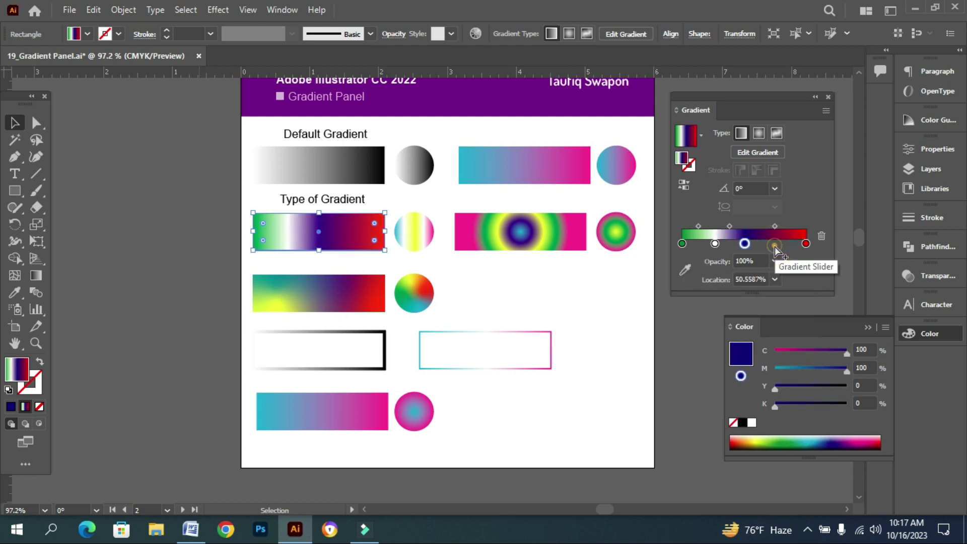
Step: Add a 100% yellow stop at about 77% and change the white stop to 100% yellow as well
left_click(777, 244)
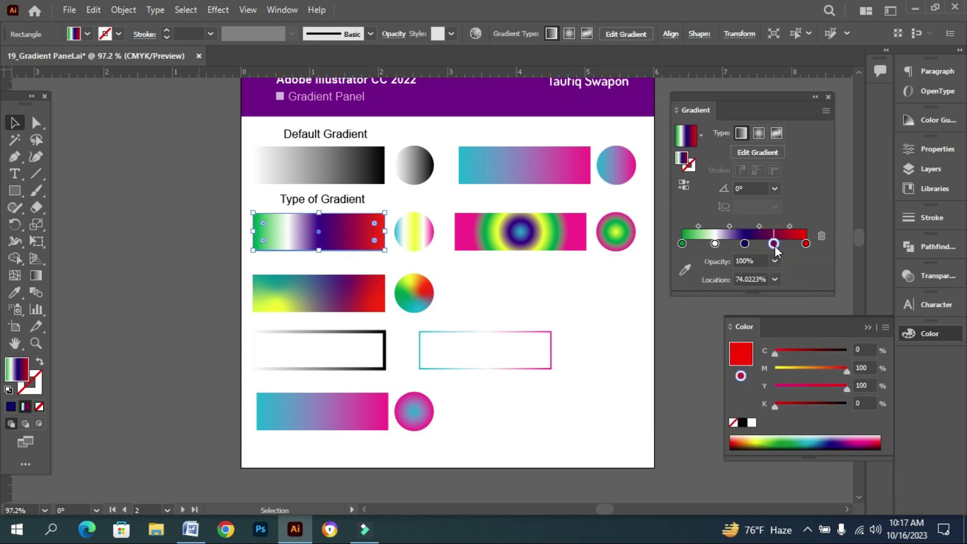
left_click(751, 422)
left_click_drag(785, 386, 846, 385)
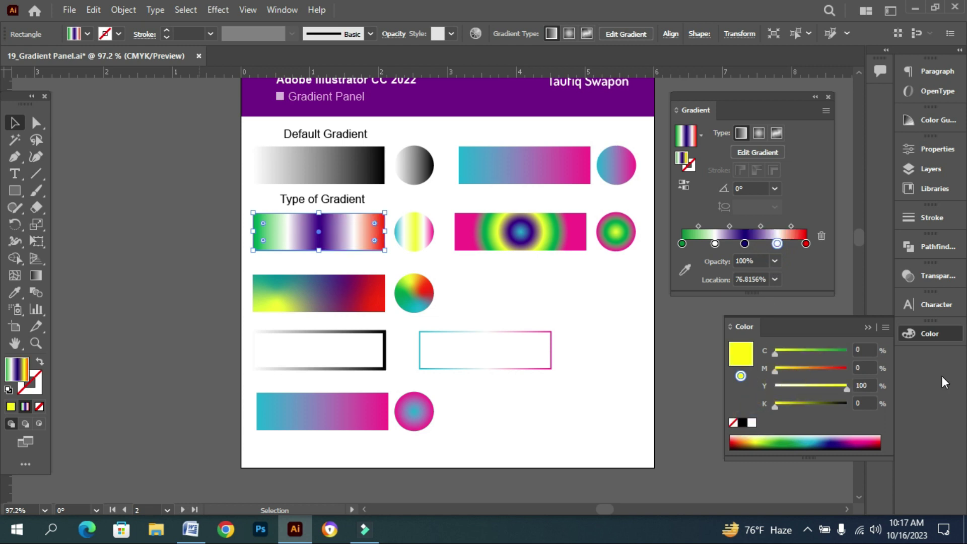
left_click(715, 243)
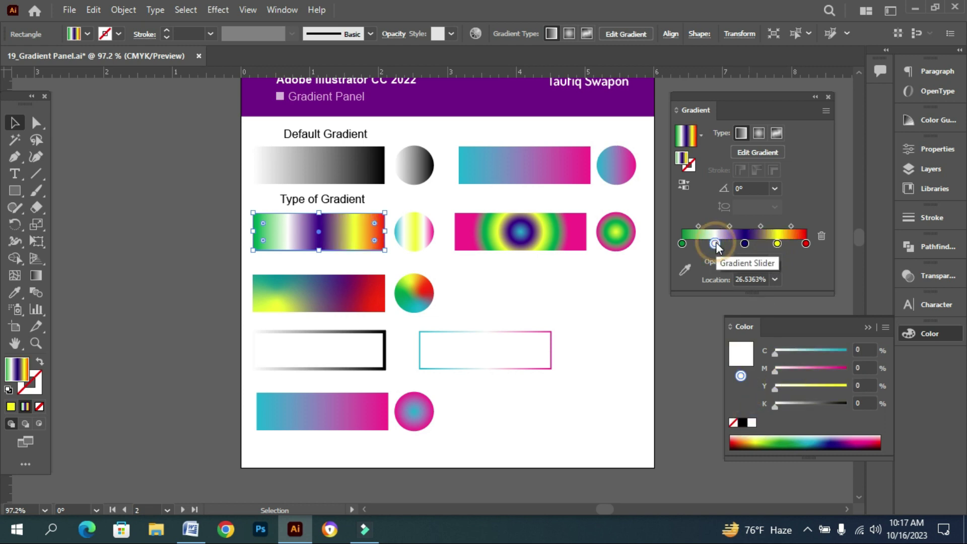
left_click_drag(788, 388, 891, 383)
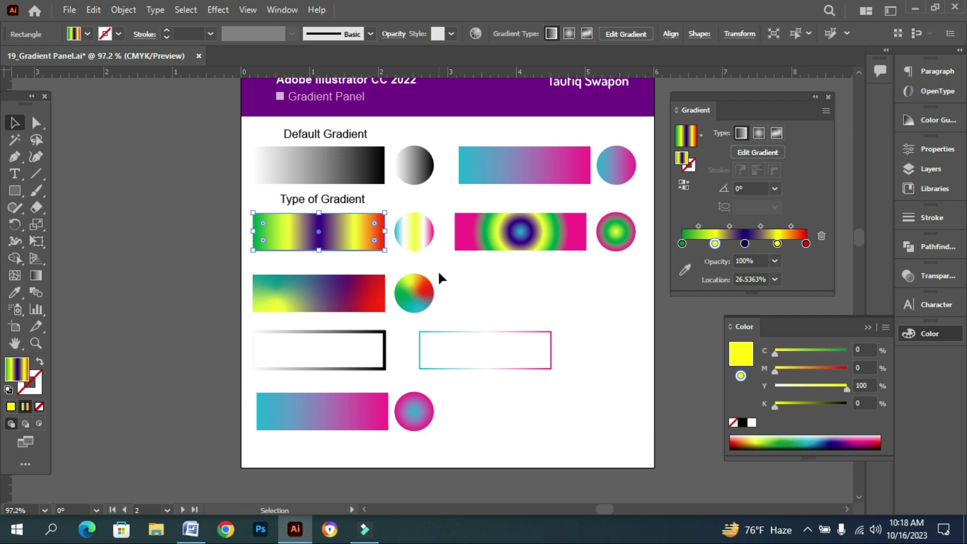
Step: Copy the rectangle's multicolor gradient onto the circle beside it with the Eyedropper, and deselect the circle
left_click(423, 240)
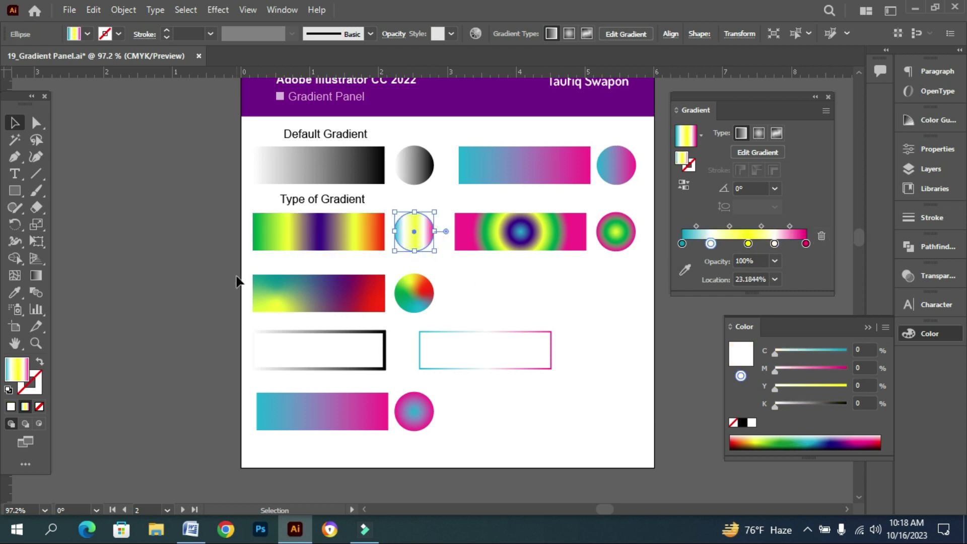
left_click(278, 227)
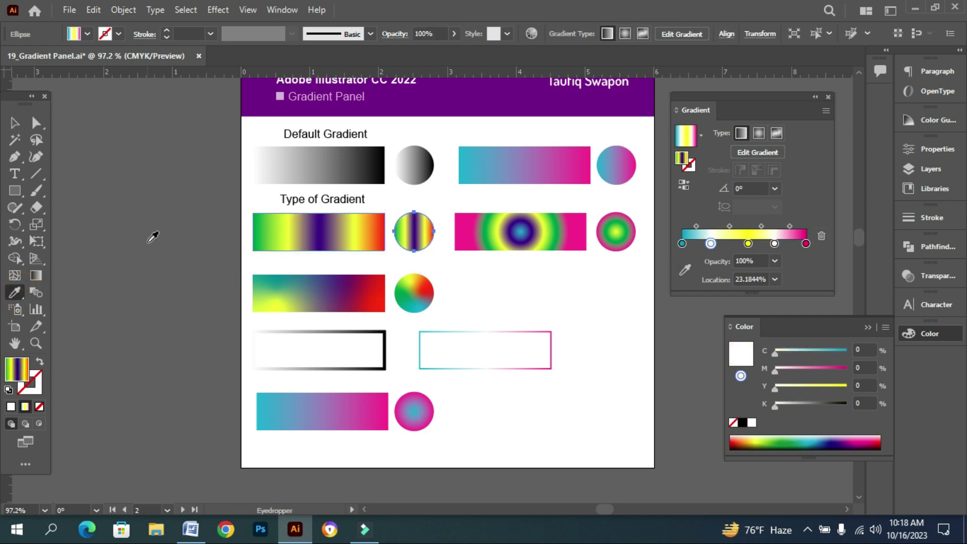
left_click(17, 123)
left_click(465, 297)
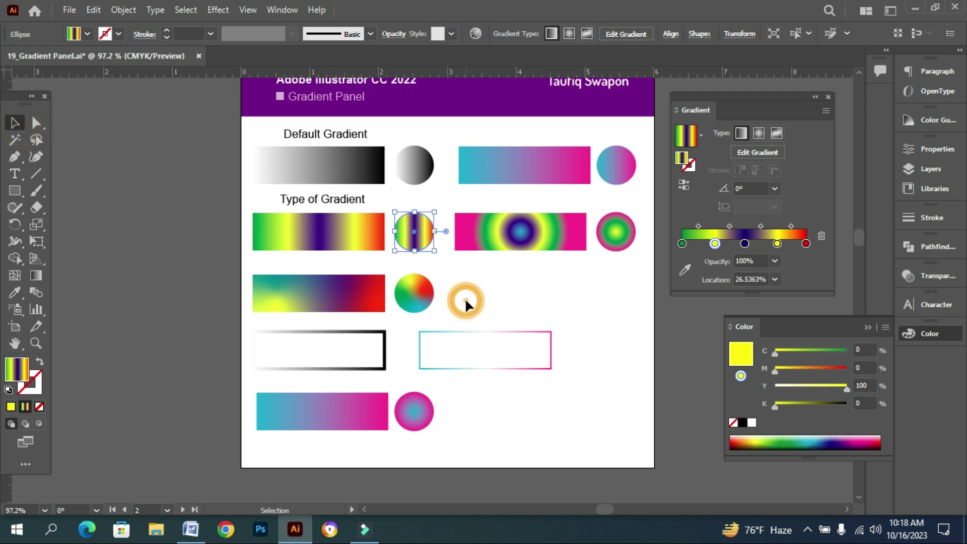
Step: Move the first yellow stop of the multicolor rectangle's gradient to about 17%
left_click(312, 237)
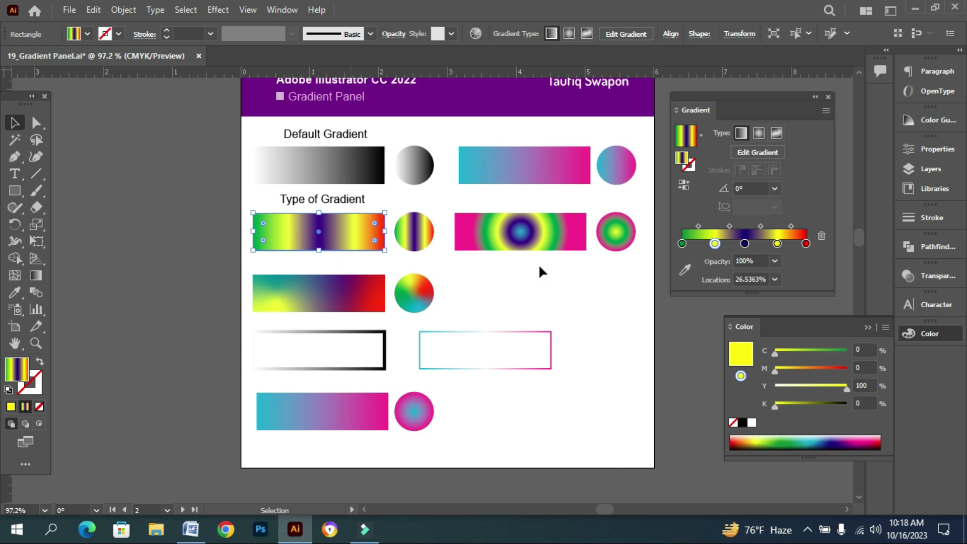
left_click_drag(715, 245, 702, 244)
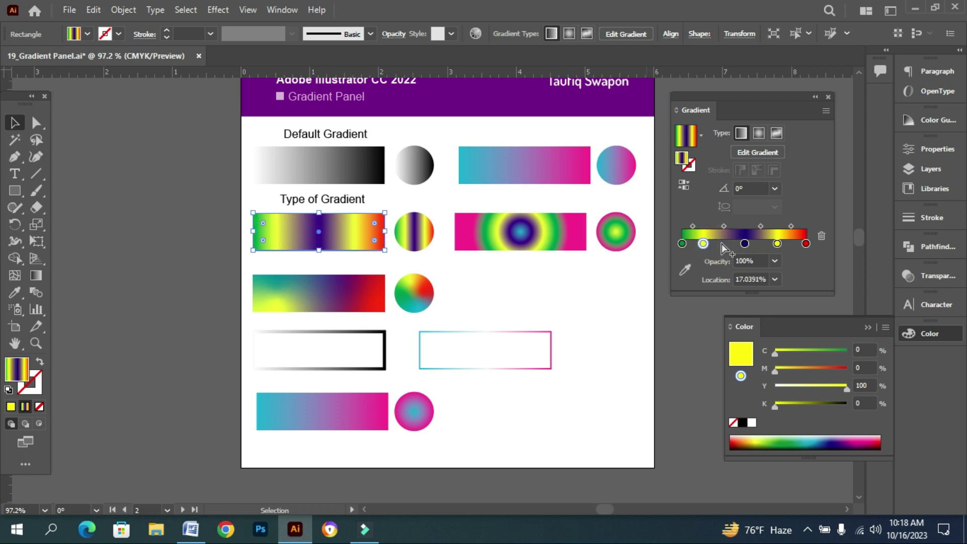
Step: Add two white stops to the rectangle's gradient, at about 33.8% and about 65.6%, on either side of the dark blue stop
left_click(724, 245)
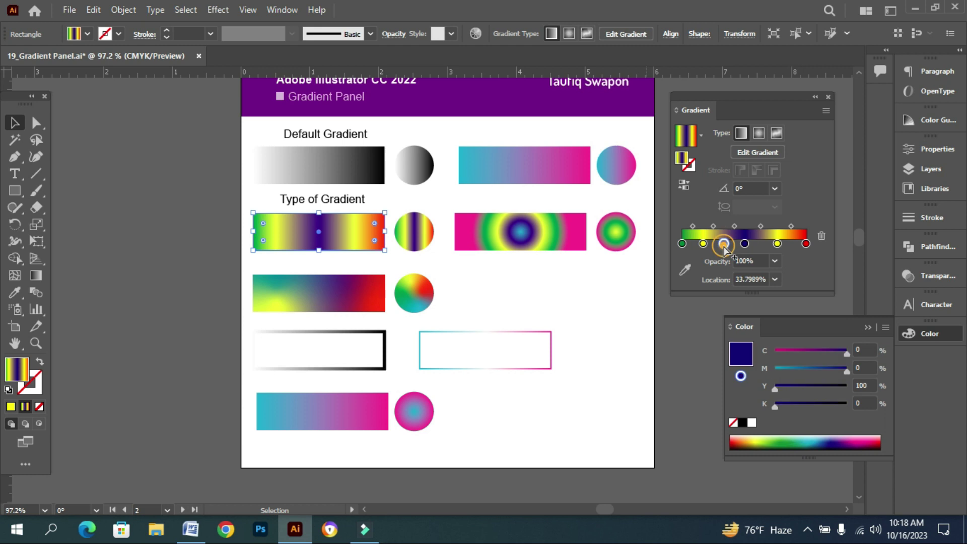
left_click(751, 422)
left_click(764, 246)
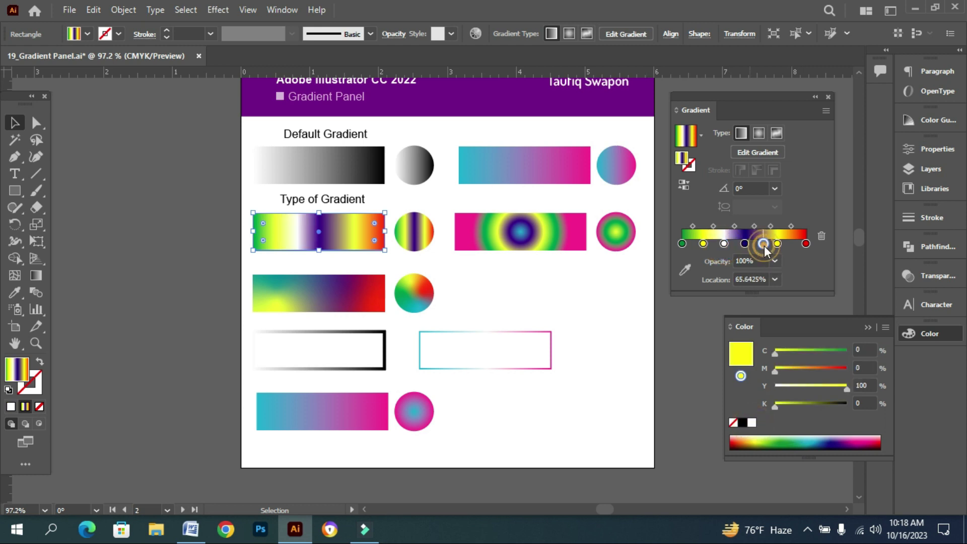
left_click(752, 421)
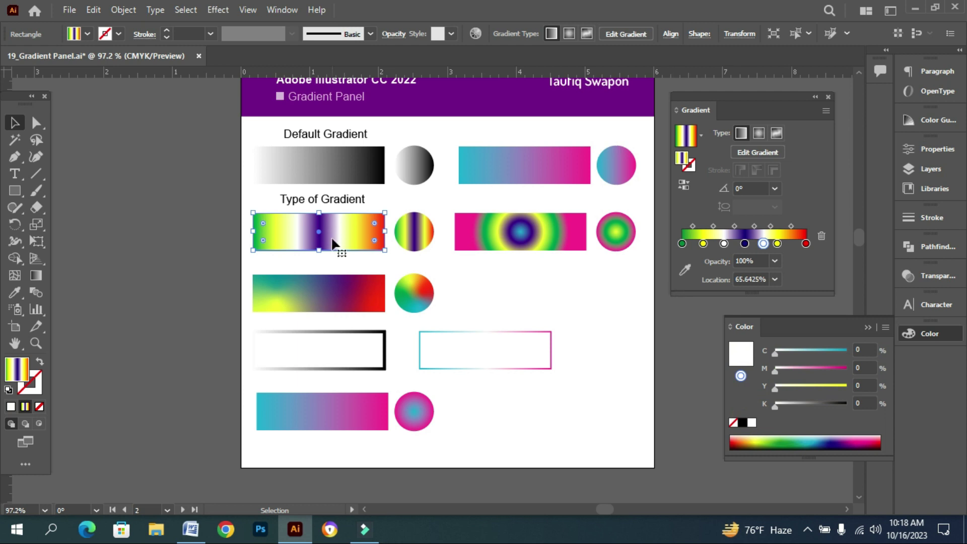
Step: Delete both white stops from the rectangle's gradient and deselect the rectangle
left_click(724, 244)
left_click(823, 236)
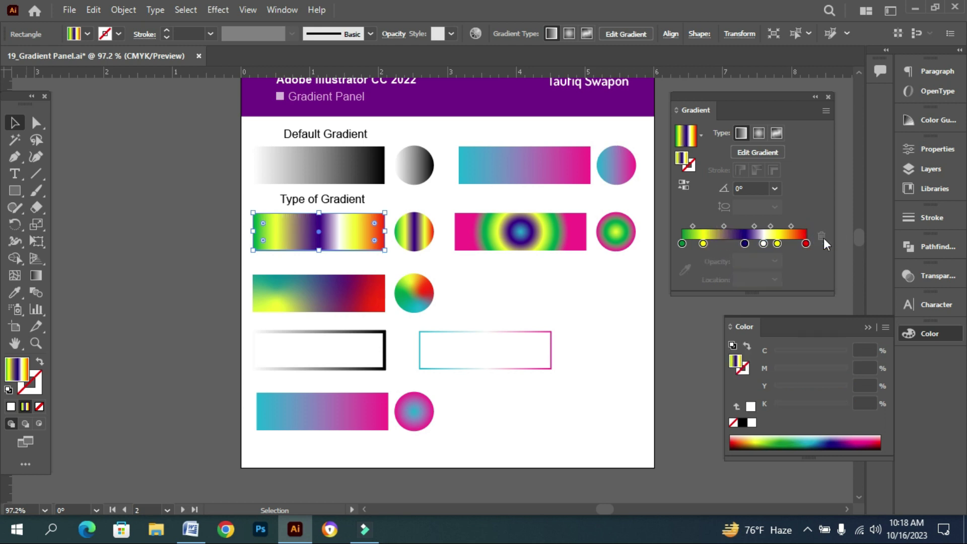
left_click(763, 243)
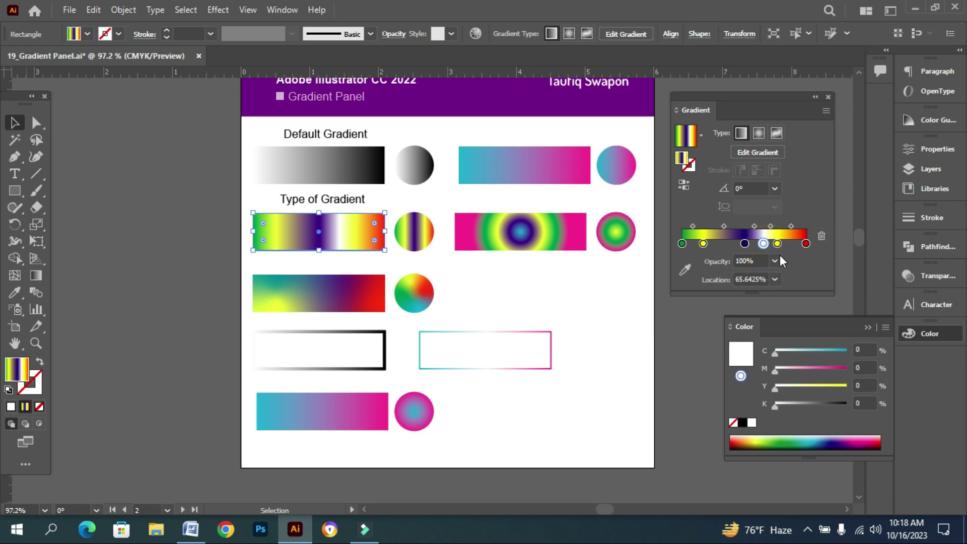
left_click(763, 245)
left_click_drag(763, 245, 762, 261)
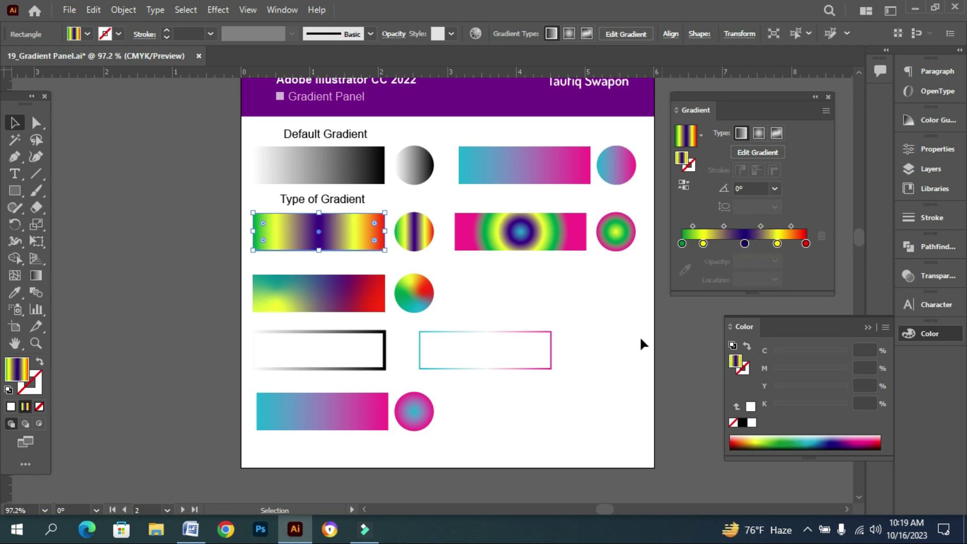
left_click(483, 286)
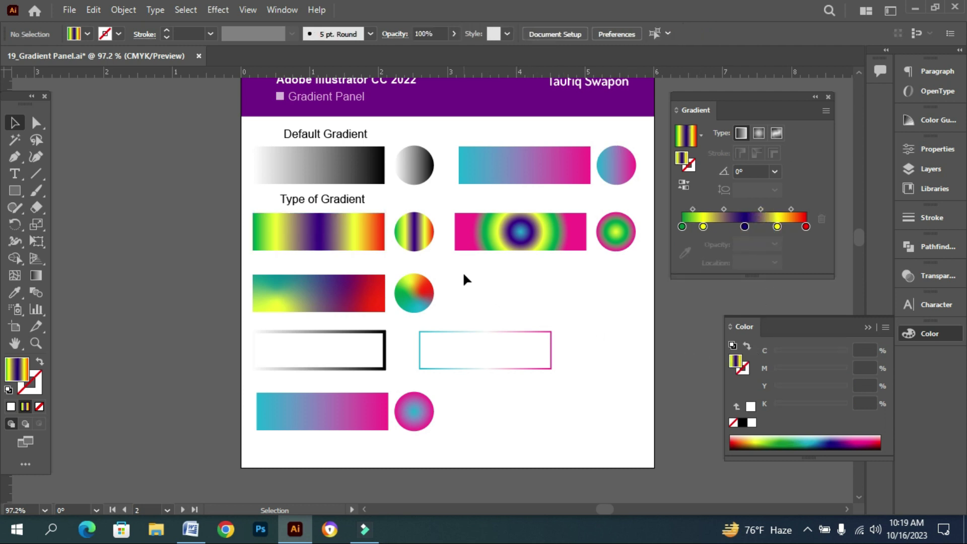
Step: Give the second rectangle and circle in the Type of Gradient row the multicolor gradient, and make the rectangle's gradient radial
left_click(377, 245)
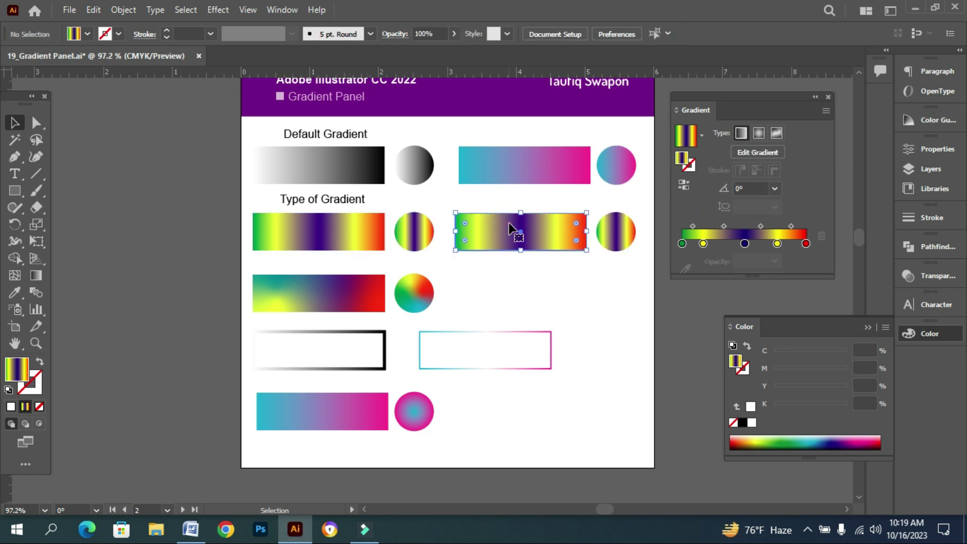
left_click(510, 229)
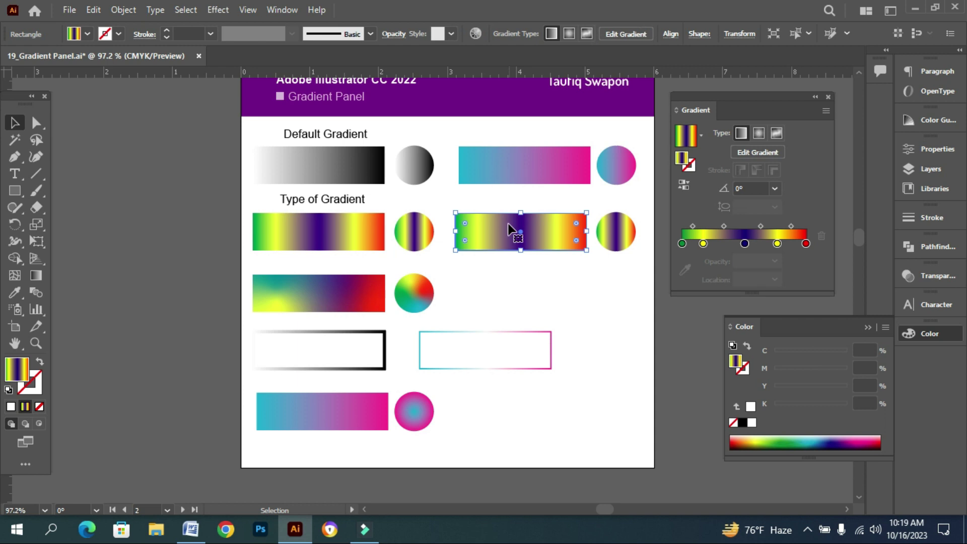
left_click(760, 135)
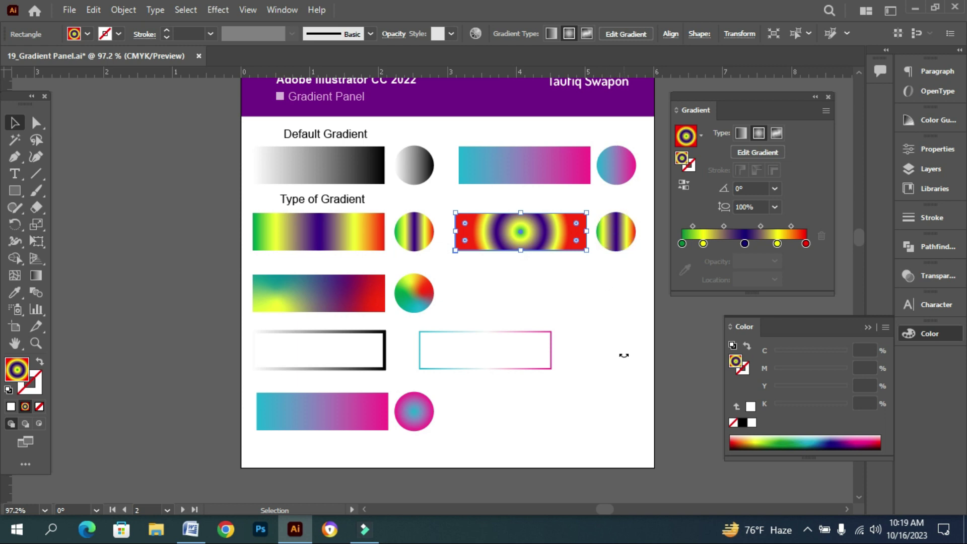
left_click(634, 396)
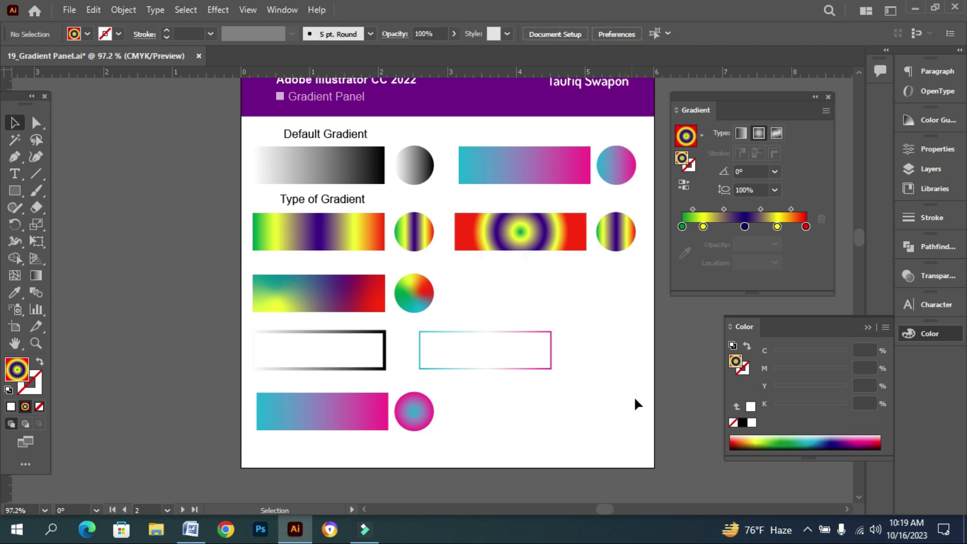
Step: Make the gradient of the circle beside the radial rectangle radial as well, and compare it with the linear circle
left_click(621, 240)
left_click(759, 133)
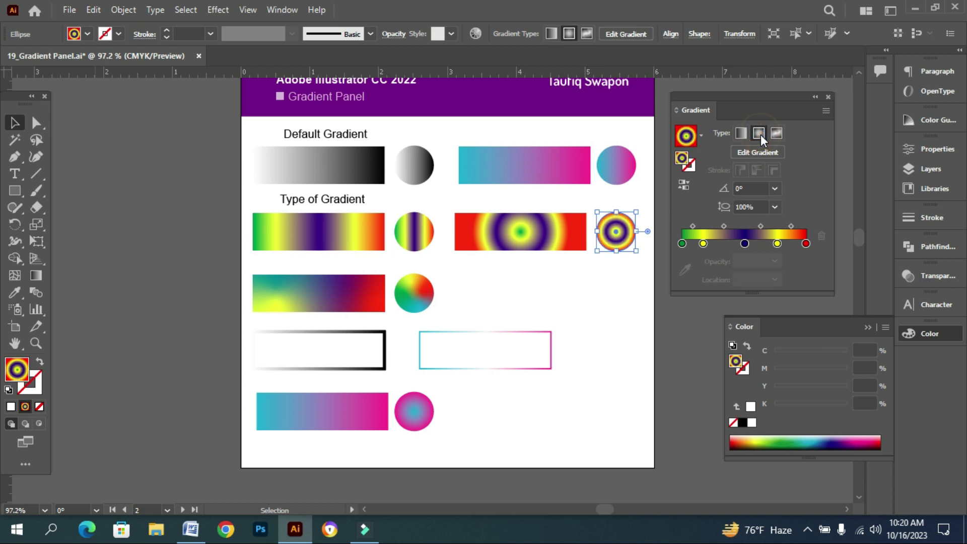
left_click(411, 238)
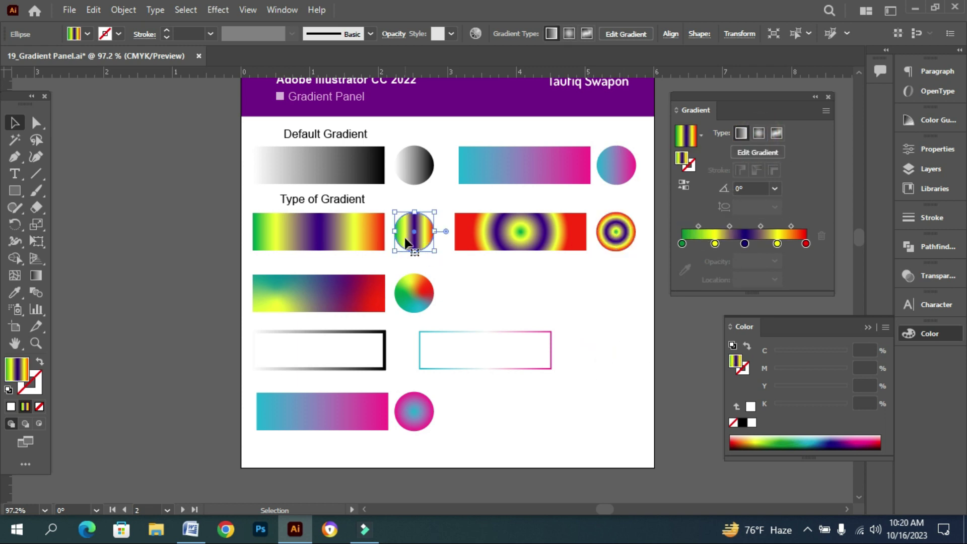
left_click(628, 246)
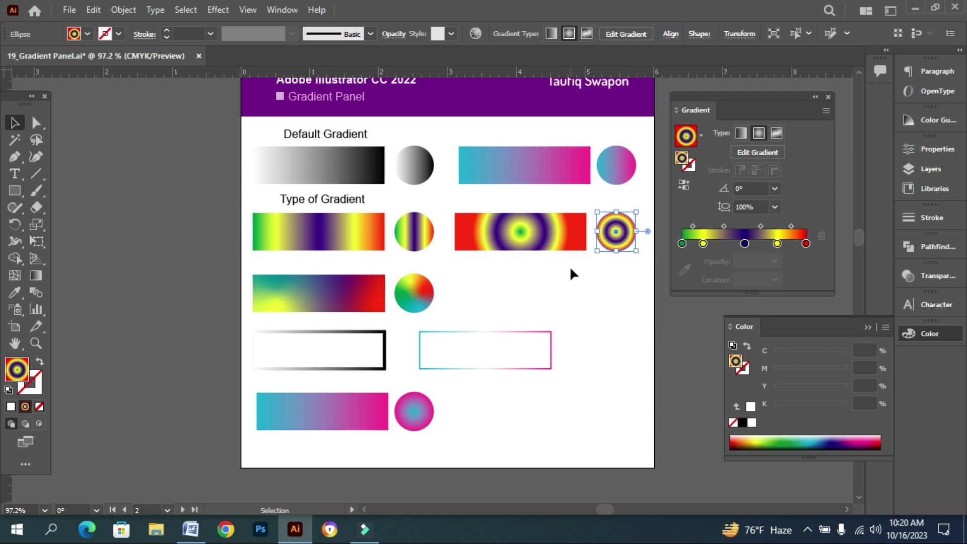
Step: Recolor the white stop of the third-row rectangle's default gradient with the dark red swatch (C 15, M 100, Y 90, K 10)
key("space")
left_click_drag(543, 282, 560, 260)
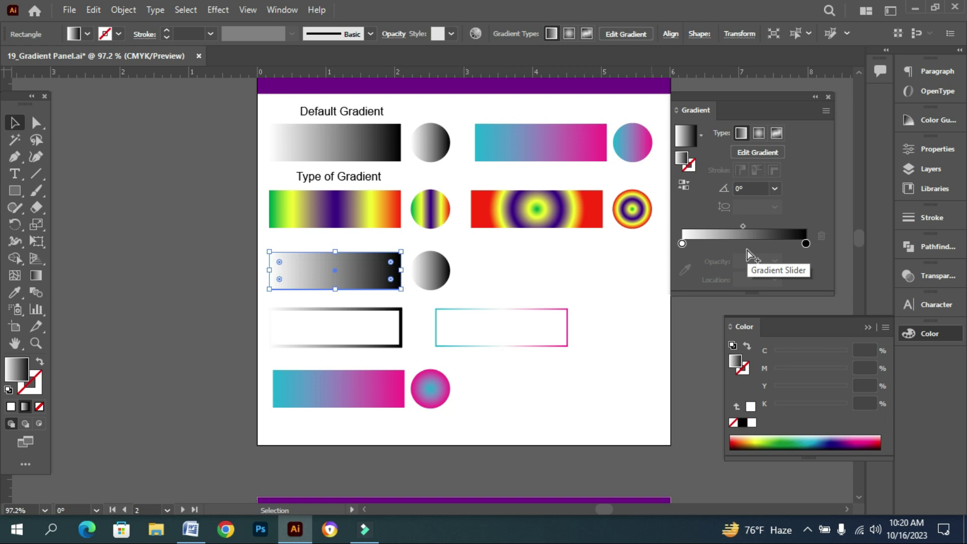
left_click(682, 244)
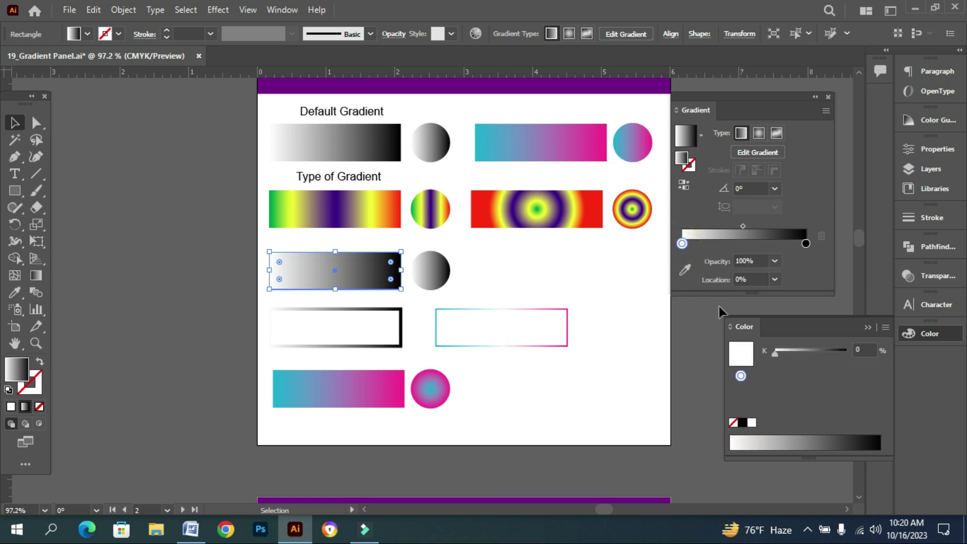
double_click(683, 244)
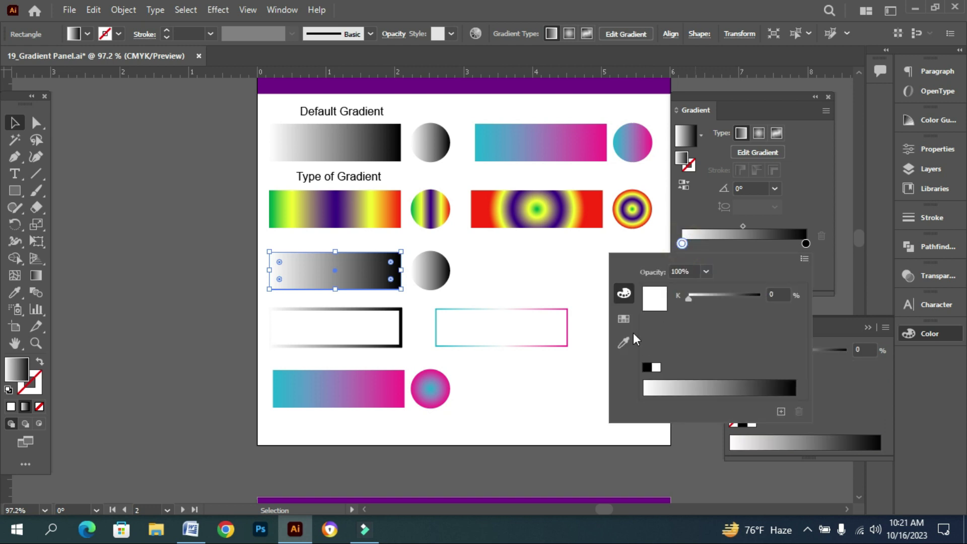
left_click(624, 318)
left_click(723, 287)
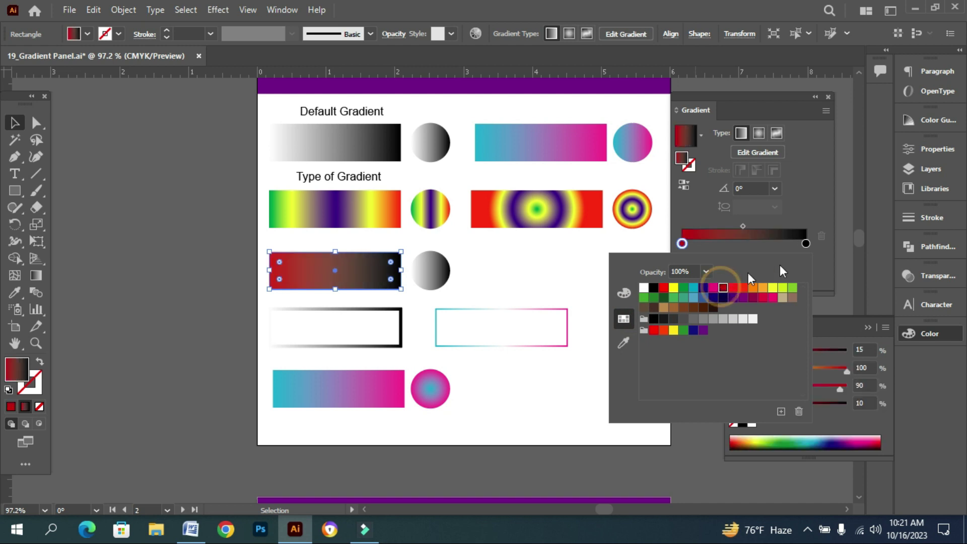
Step: Recolor the black end stop with the dark blue swatch (C 100, M 100, Y 25, K 25)
double_click(807, 243)
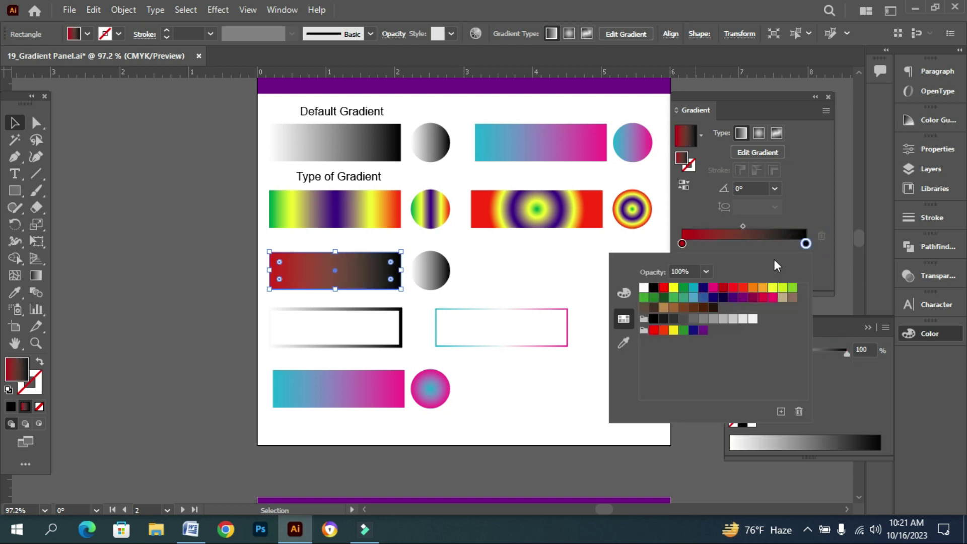
left_click(721, 295)
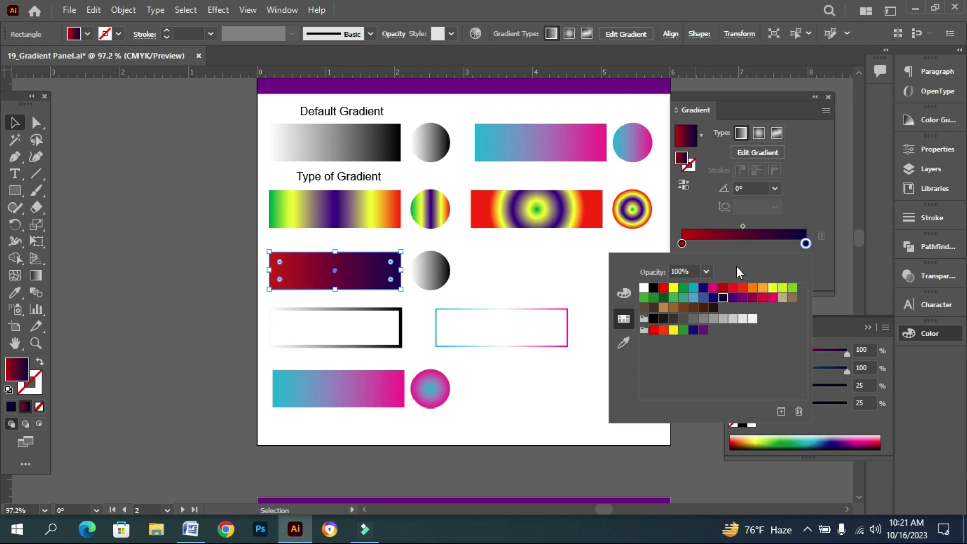
left_click(833, 253)
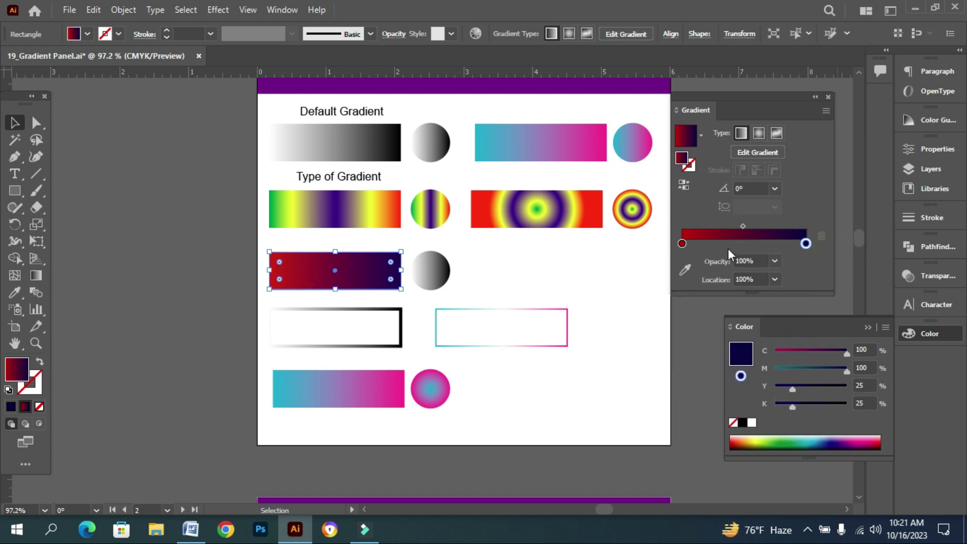
Step: Convert the third-row rectangle's fill to a freeform gradient in Points mode
left_click(778, 135)
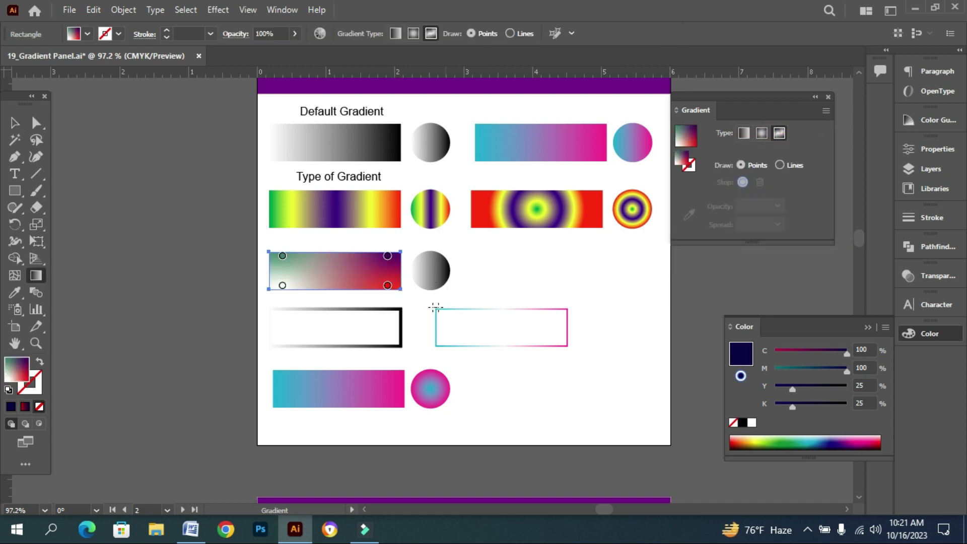
key("ctrl+=")
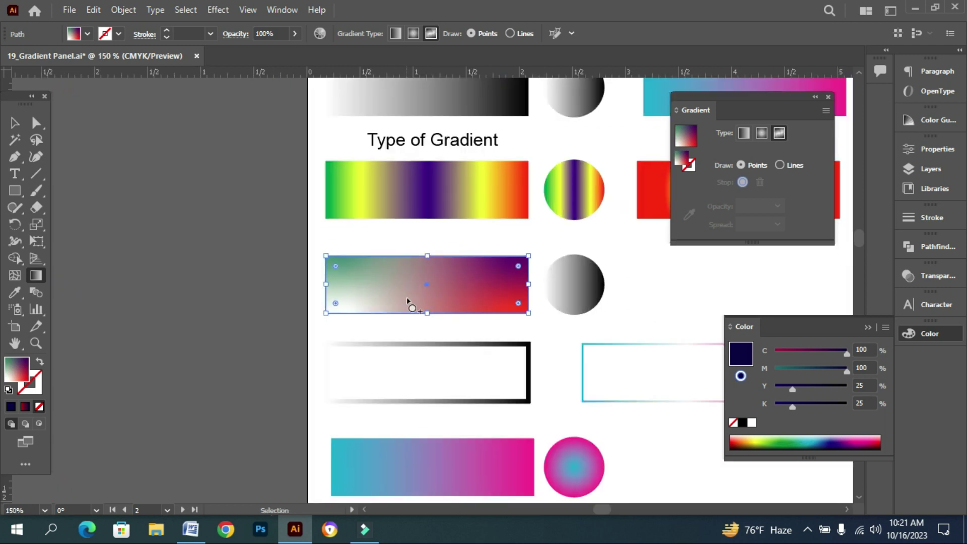
left_click_drag(414, 292, 336, 267)
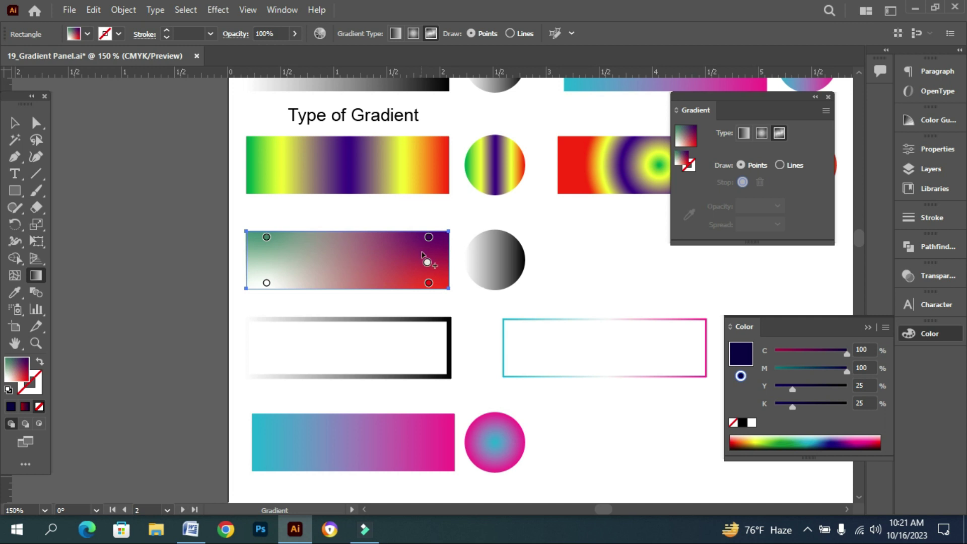
Step: Recolor the rectangle's lower-left white freeform point 100% yellow using CMYK values
left_click(267, 285)
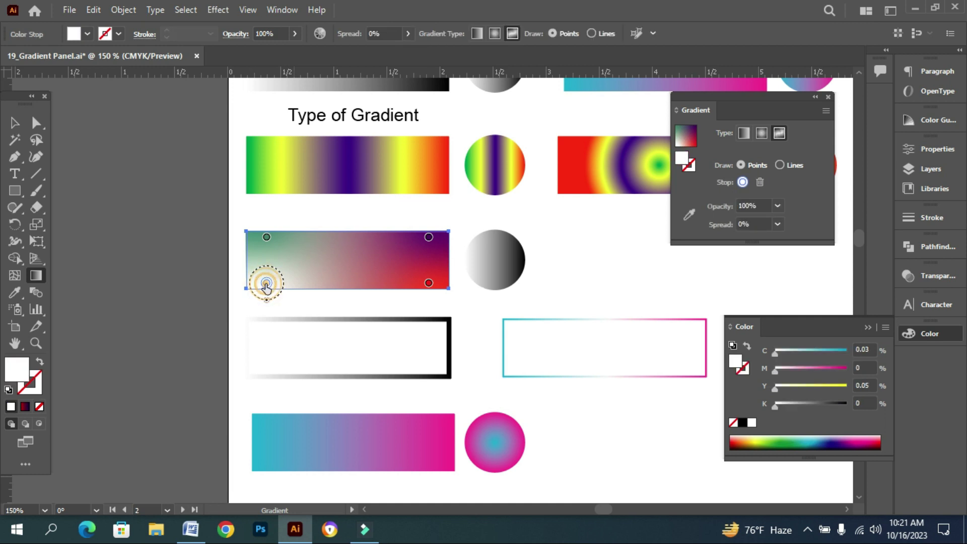
double_click(267, 285)
key("ctrl")
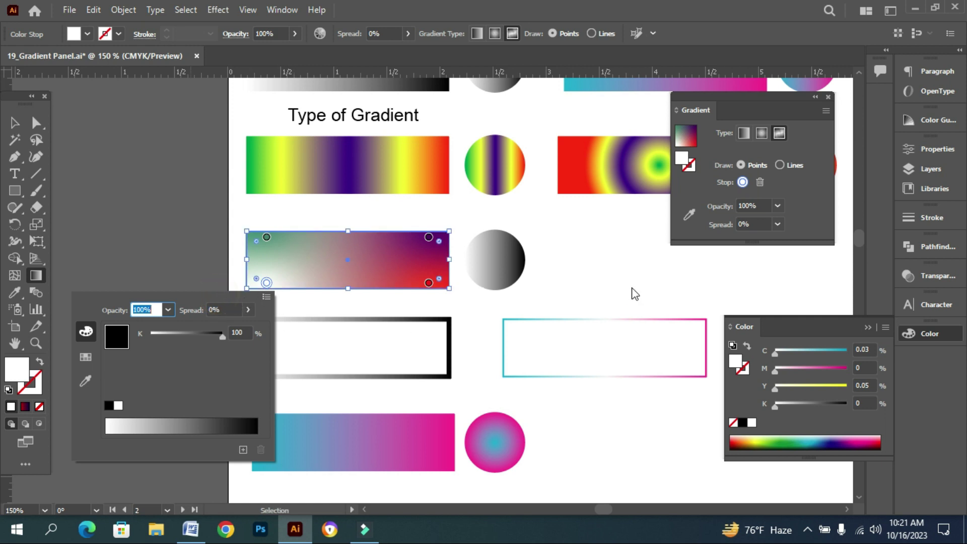
left_click(266, 297)
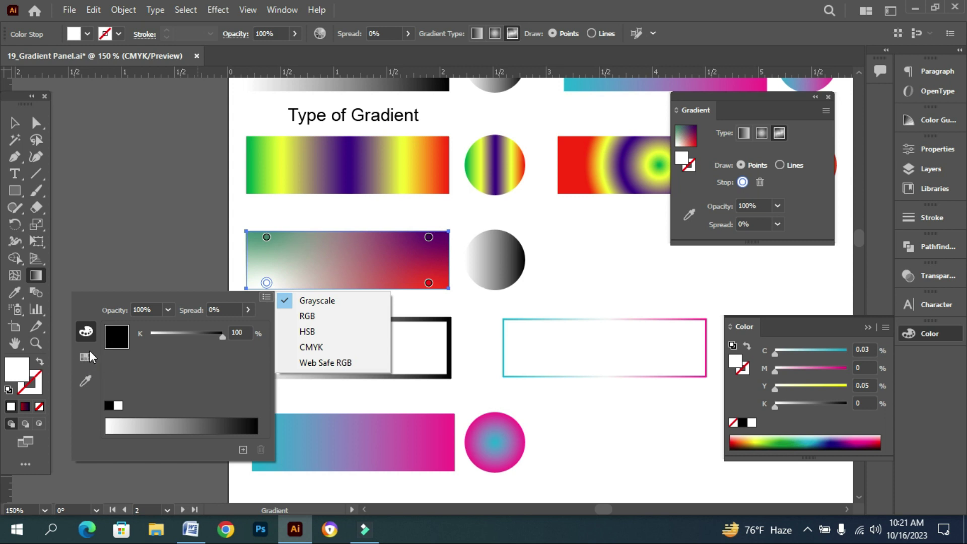
left_click(296, 347)
left_click_drag(159, 387, 234, 376)
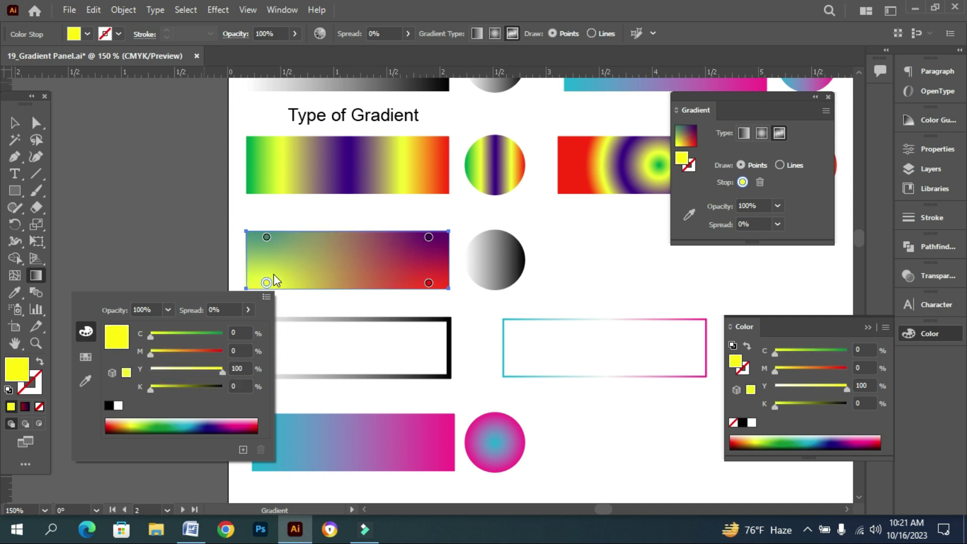
key("v")
left_click(157, 296)
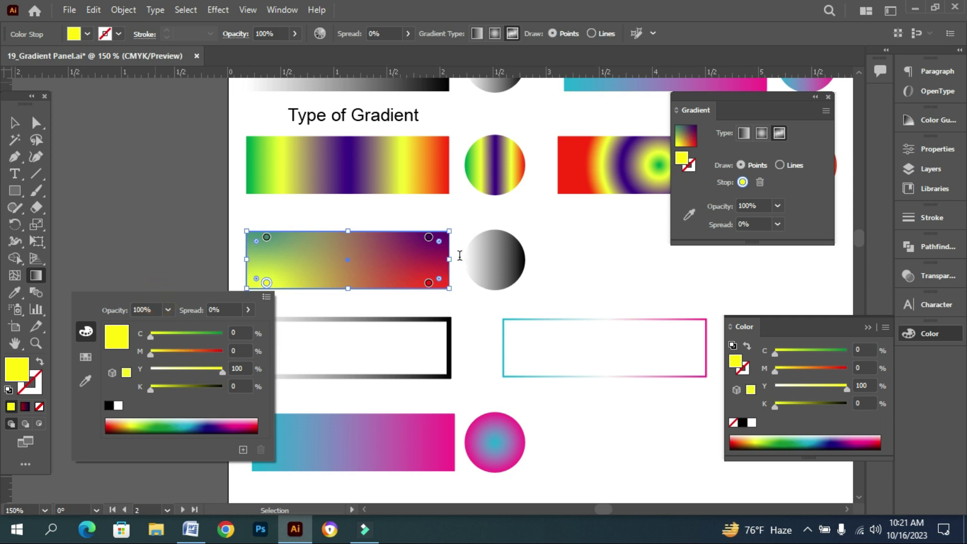
Step: Recolor the rectangle's lower-right freeform point red with 100% magenta and 100% yellow
left_click(429, 283)
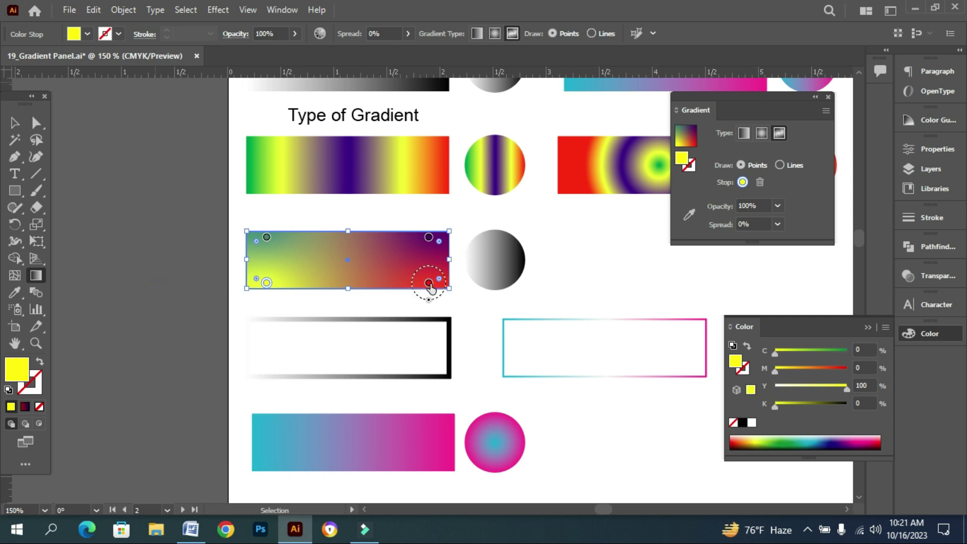
double_click(427, 284)
left_click_drag(369, 372, 427, 349)
left_click_drag(371, 370, 415, 361)
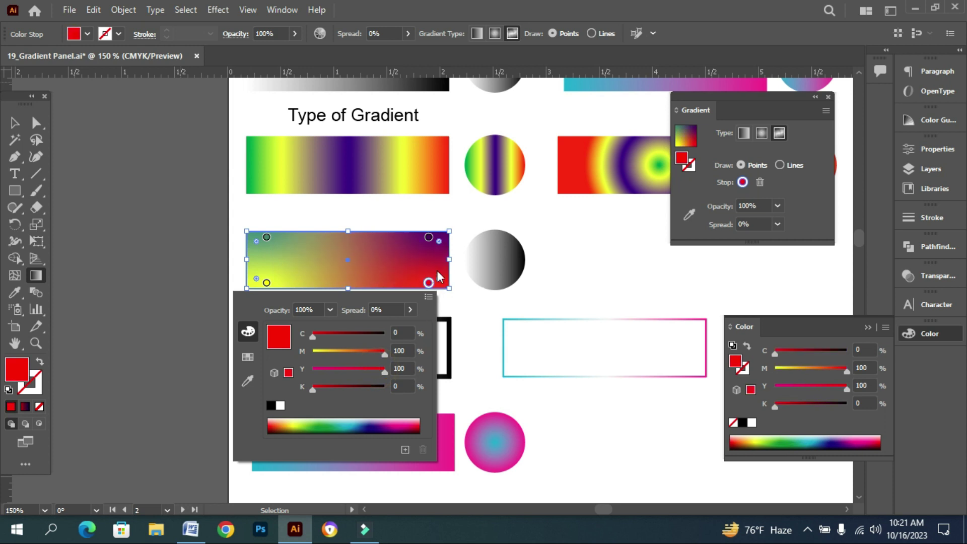
Step: Recolor the third-row rectangle's upper-right freeform point cyan, with C at 100% and M, Y and K at 0%
left_click(429, 238)
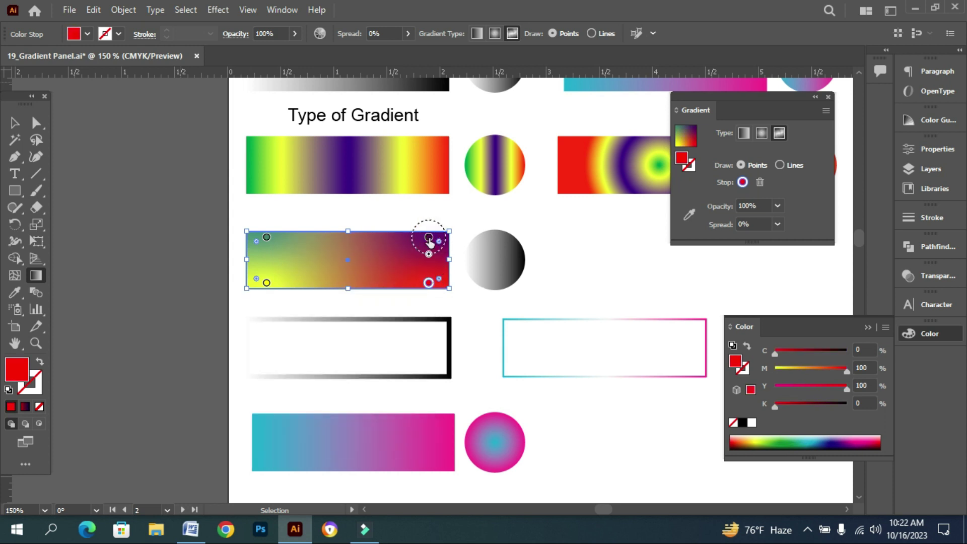
left_click(429, 238)
double_click(429, 239)
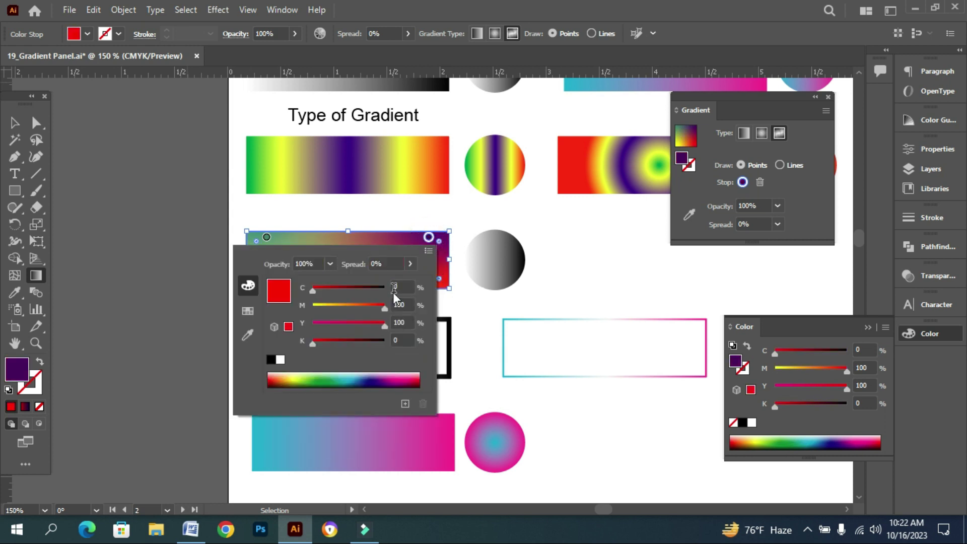
left_click_drag(384, 308, 300, 304)
left_click_drag(355, 326, 303, 324)
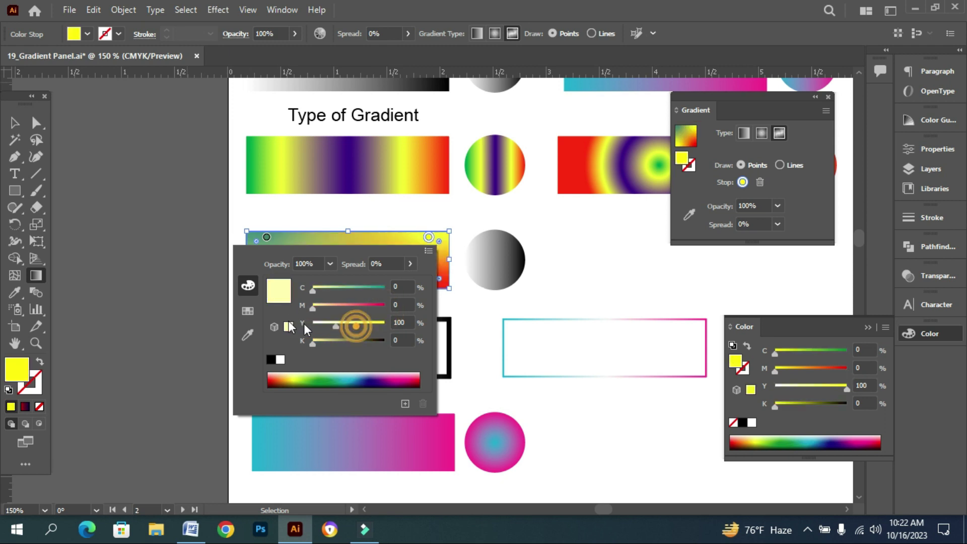
left_click_drag(312, 290, 430, 293)
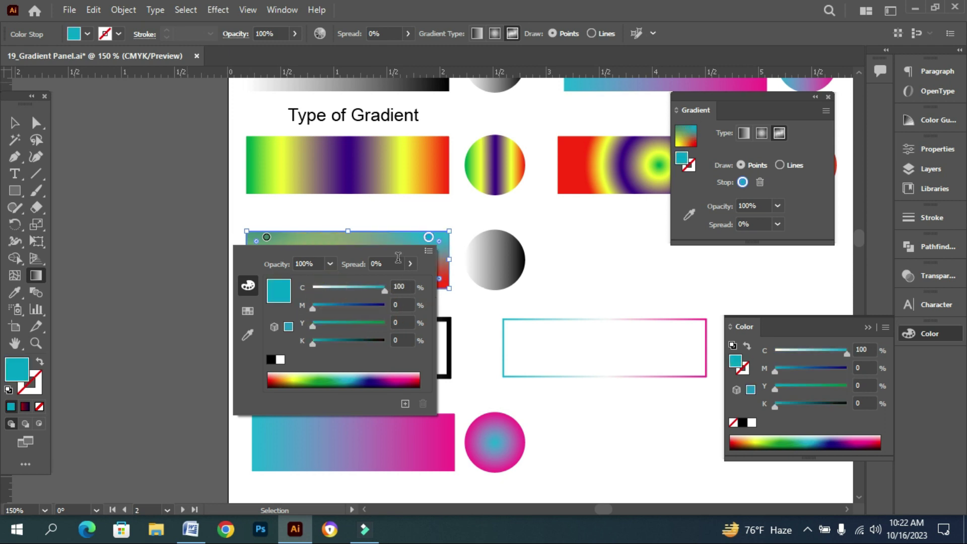
left_click(448, 240)
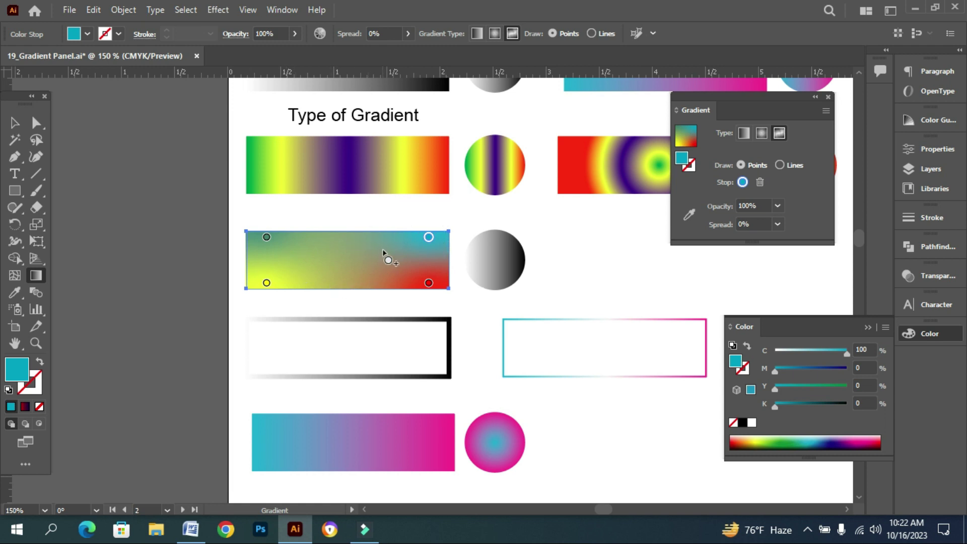
Step: Move the cyan freeform point toward the rectangle's middle and shift the other three corner points slightly inward
left_click(429, 242)
left_click_drag(430, 242, 365, 245)
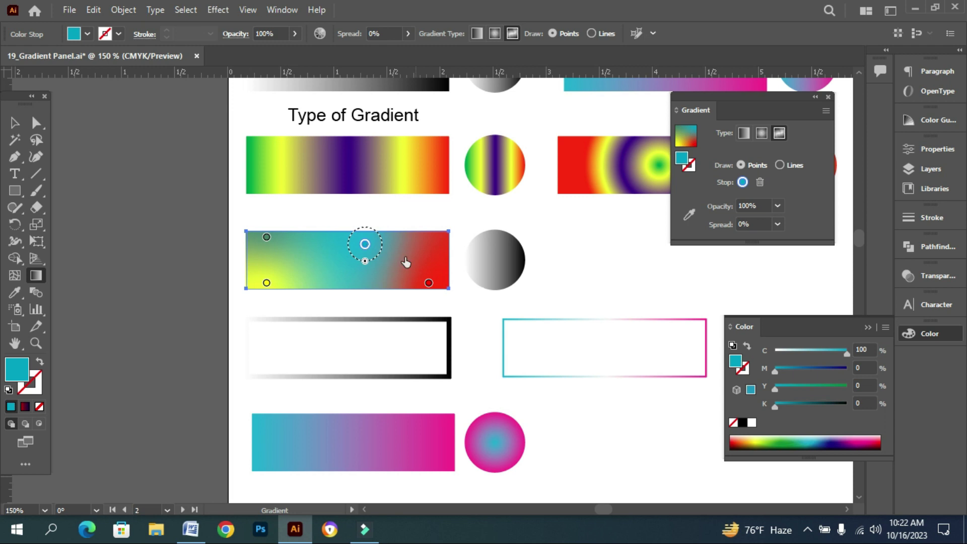
left_click_drag(428, 285, 414, 270)
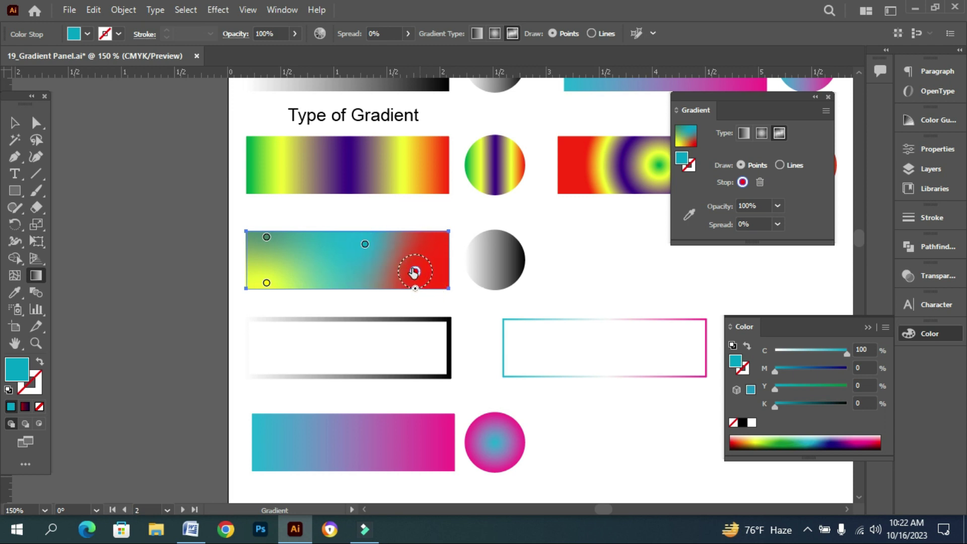
left_click_drag(266, 285, 280, 277)
left_click_drag(266, 237, 271, 251)
Step: Recolor the rectangle's upper-left freeform point with the orange swatch (M 50, Y 100)
double_click(271, 251)
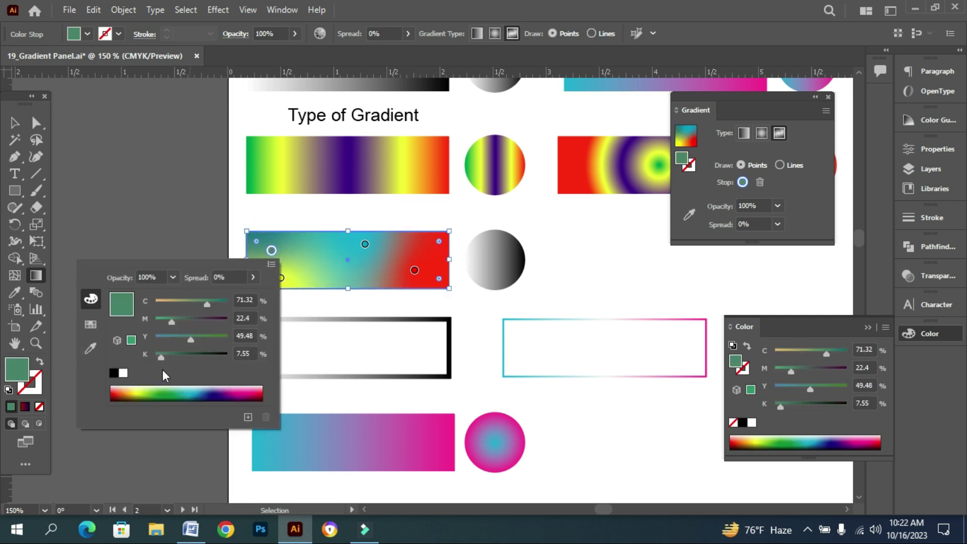
left_click(90, 325)
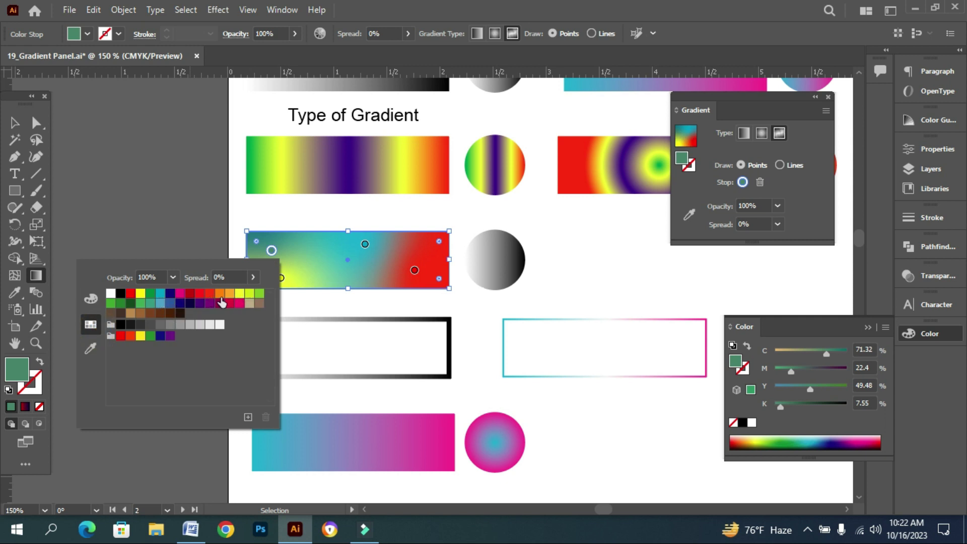
left_click(221, 294)
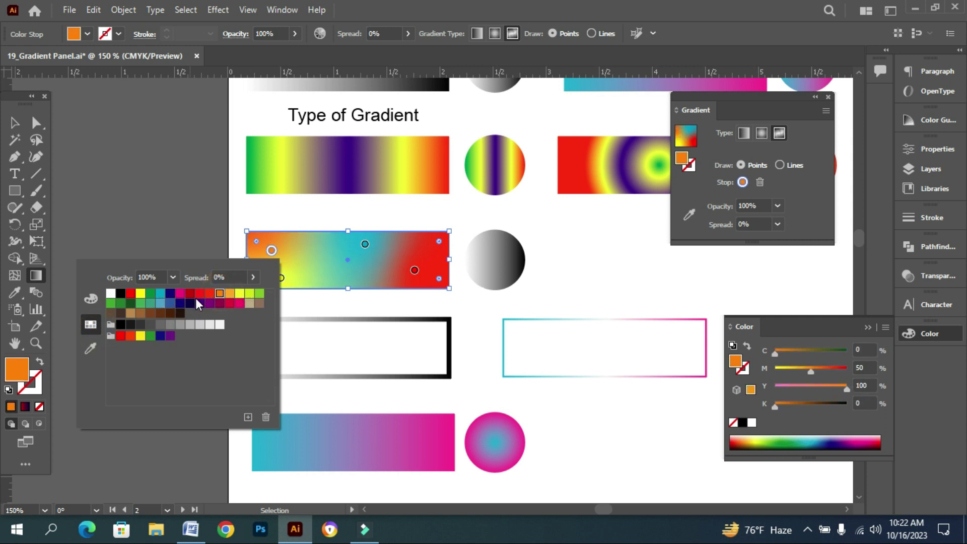
left_click(342, 266)
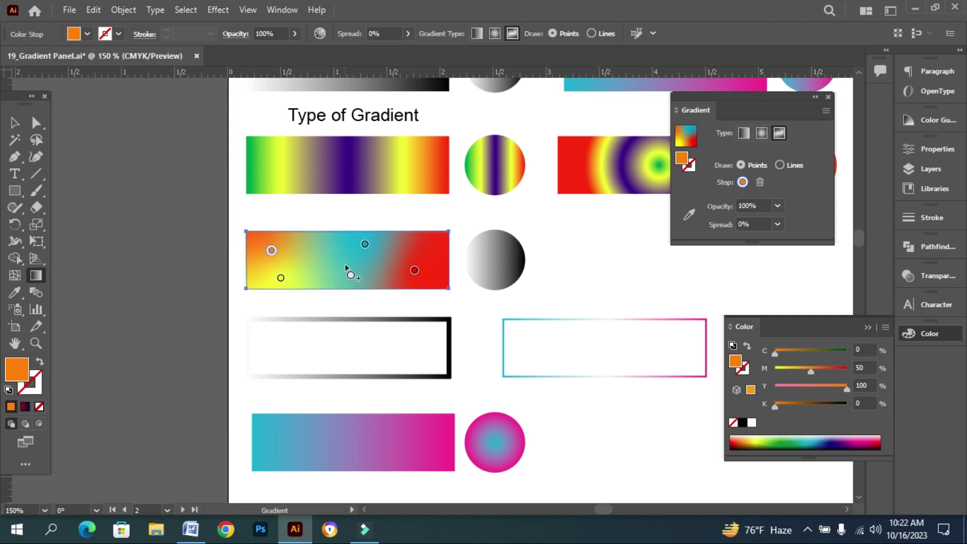
Step: Add a freeform point near the rectangle's center with the gray swatch (K 40), and delete that point again
left_click(346, 265)
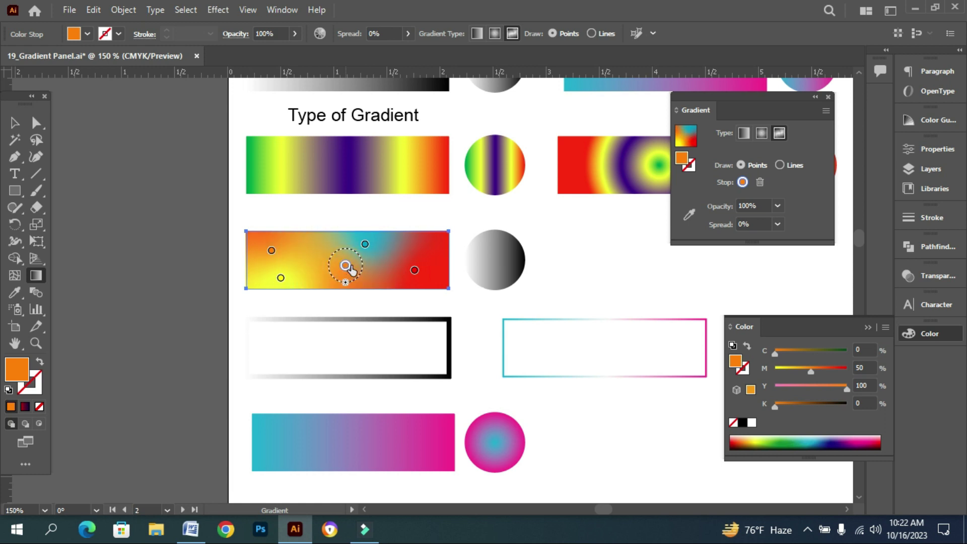
double_click(345, 267)
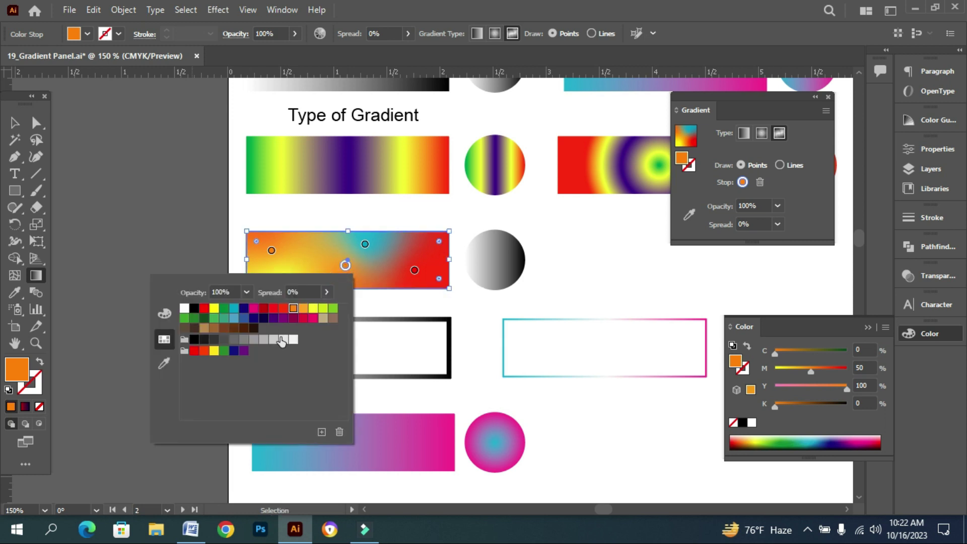
left_click(253, 339)
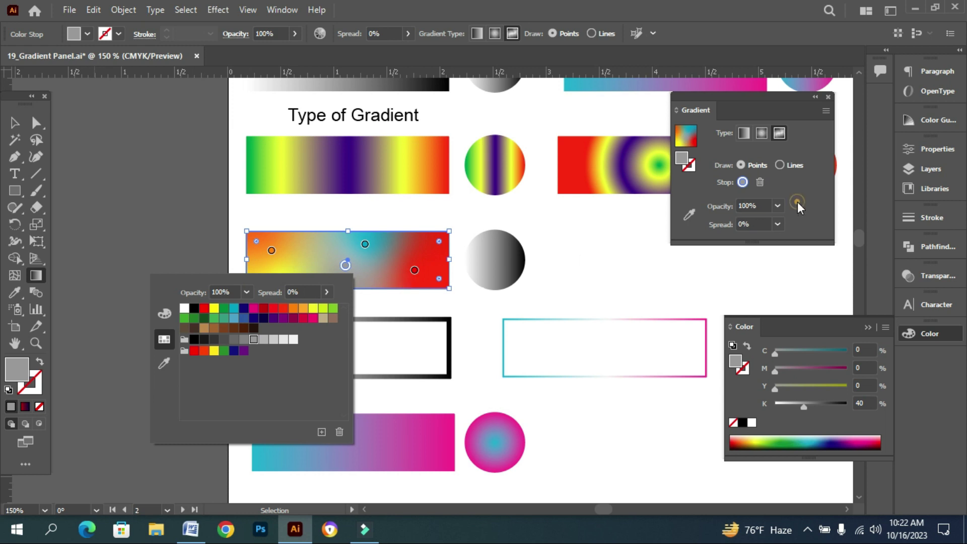
left_click(797, 202)
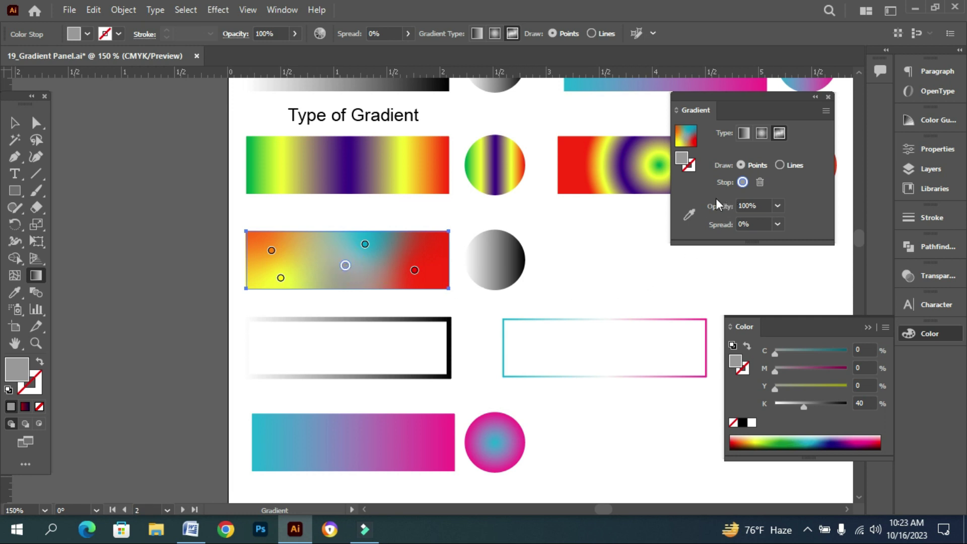
left_click(759, 182)
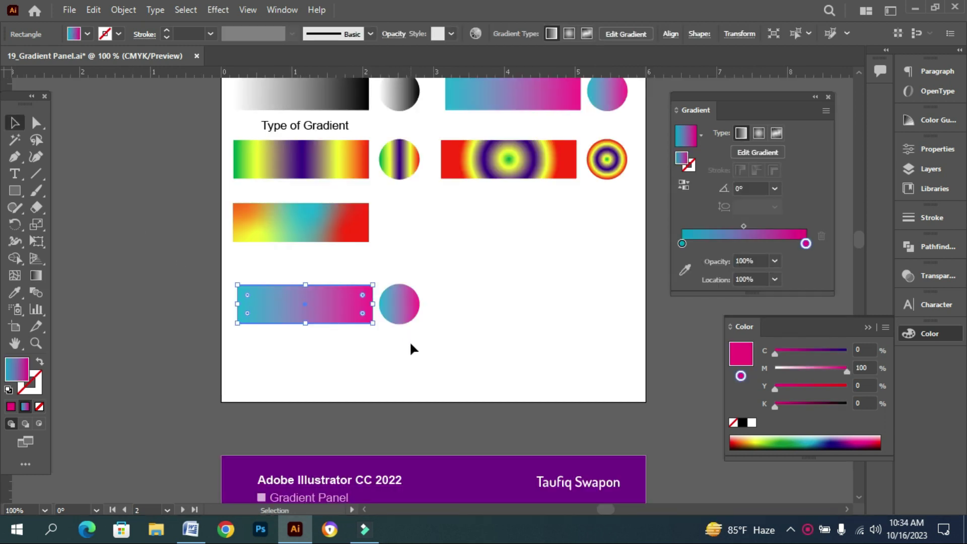
Step: Reverse the cyan-to-magenta linear gradients of the lowest rectangle and the circle beside it
left_click(410, 344)
left_click(347, 314)
left_click(684, 185)
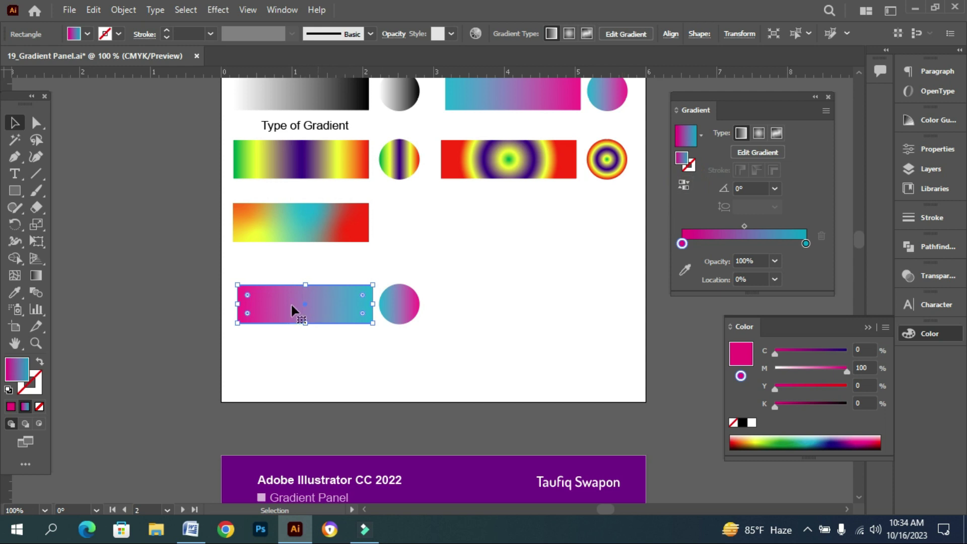
left_click(502, 302)
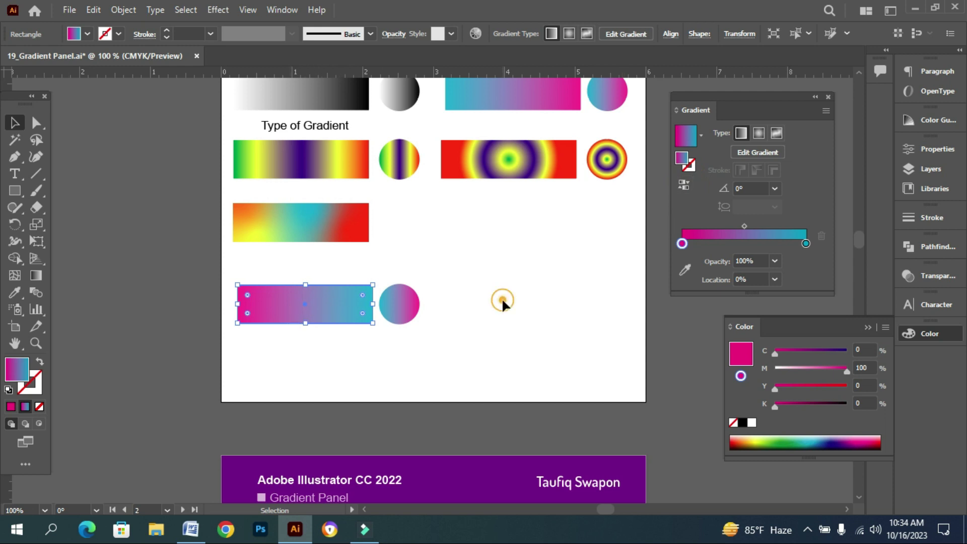
left_click(405, 306)
left_click(688, 186)
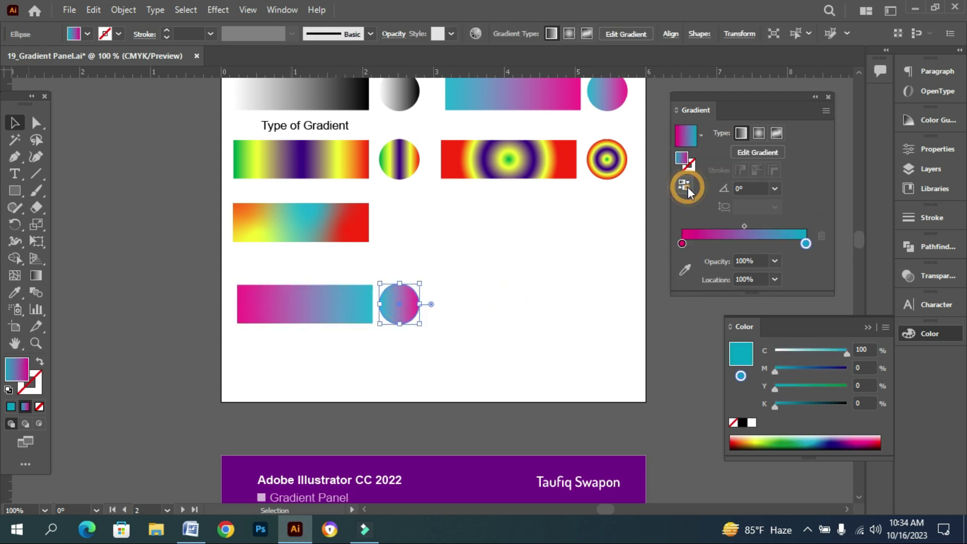
Step: Reverse the multicolor linear gradient of the rectangle directly below the Type of Gradient heading
left_click(333, 151)
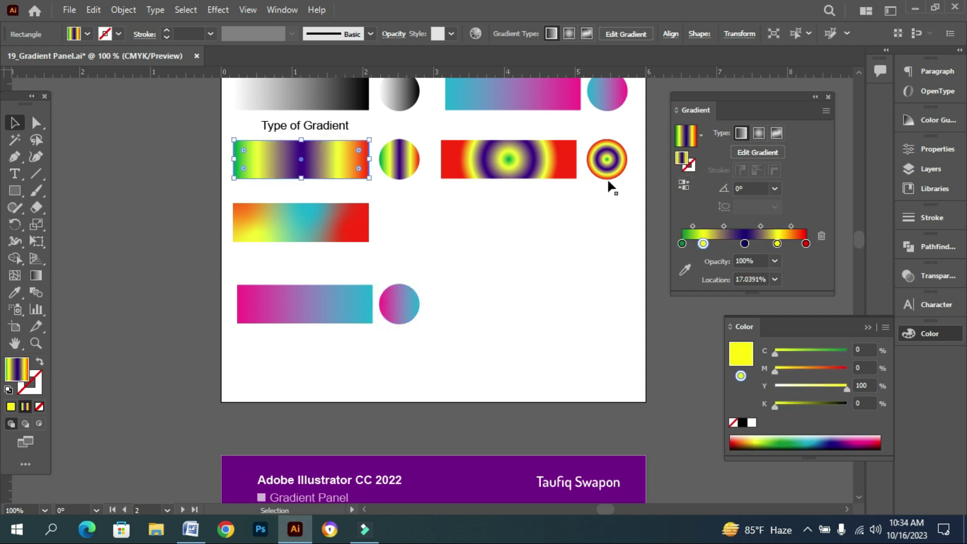
left_click(687, 183)
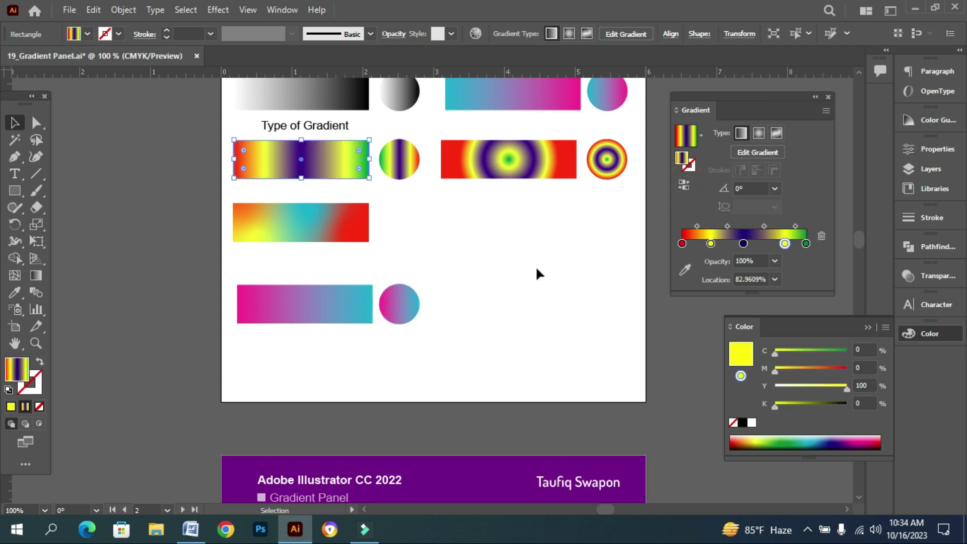
left_click(514, 273)
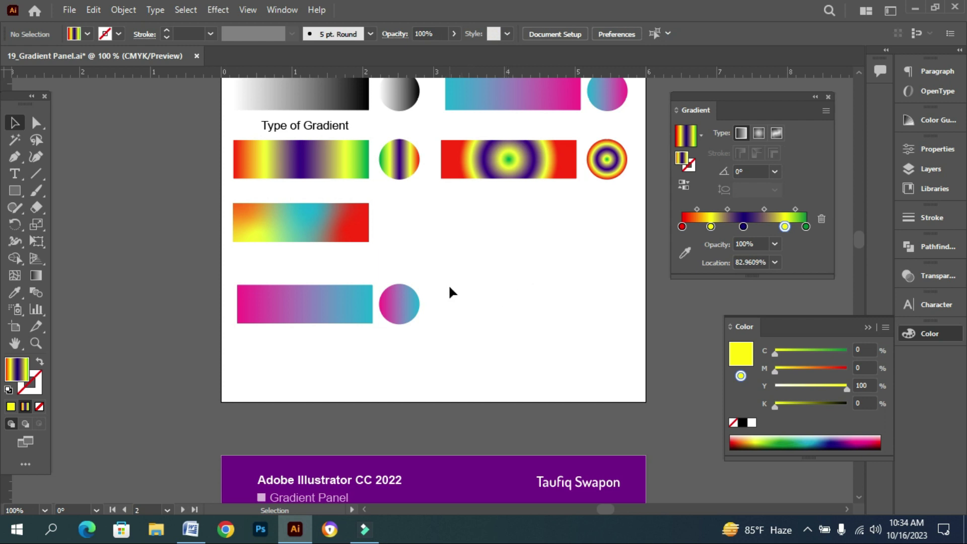
Step: Duplicate the lowest rectangle to the right of its circle and apply the upper rectangle's multicolor gradient to the copy with the Eyedropper
left_click_drag(347, 310, 567, 306)
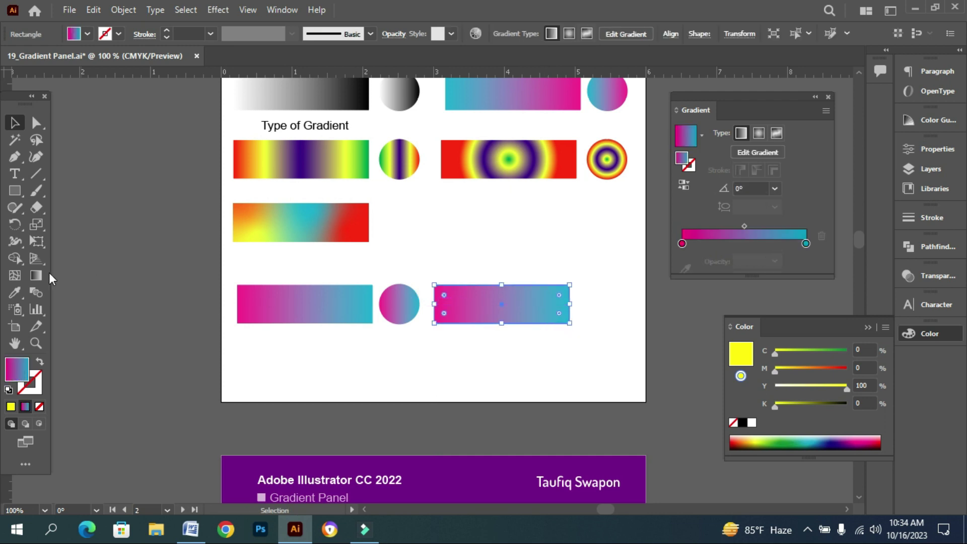
left_click(14, 292)
left_click(258, 161)
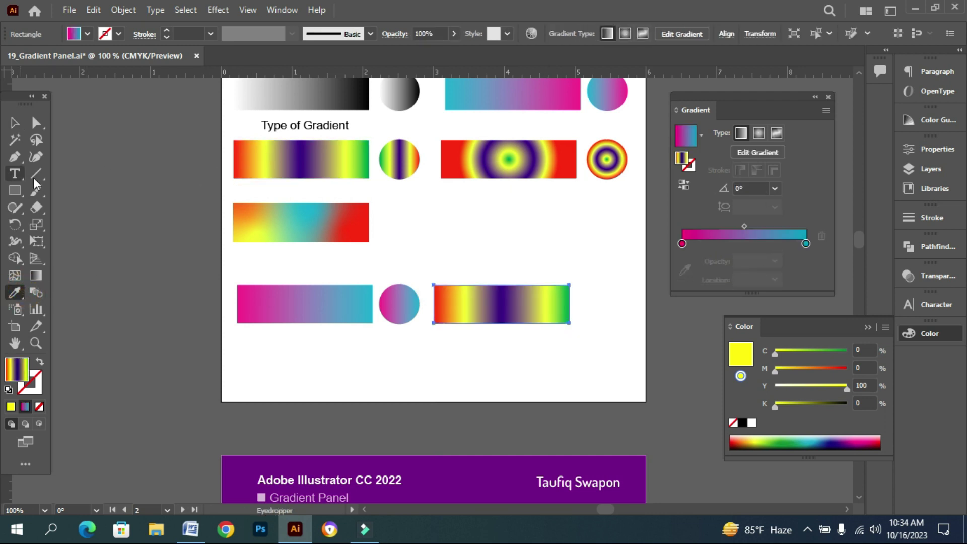
left_click(15, 122)
Step: Set the gradient angle of the duplicated multicolor rectangle to 90°
left_click(513, 314)
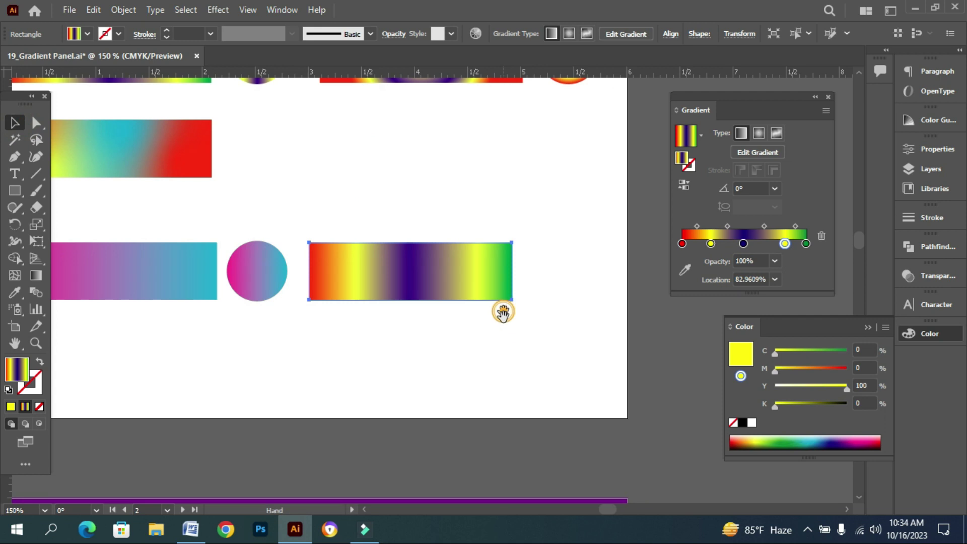
scroll(483, 282, "up", 1)
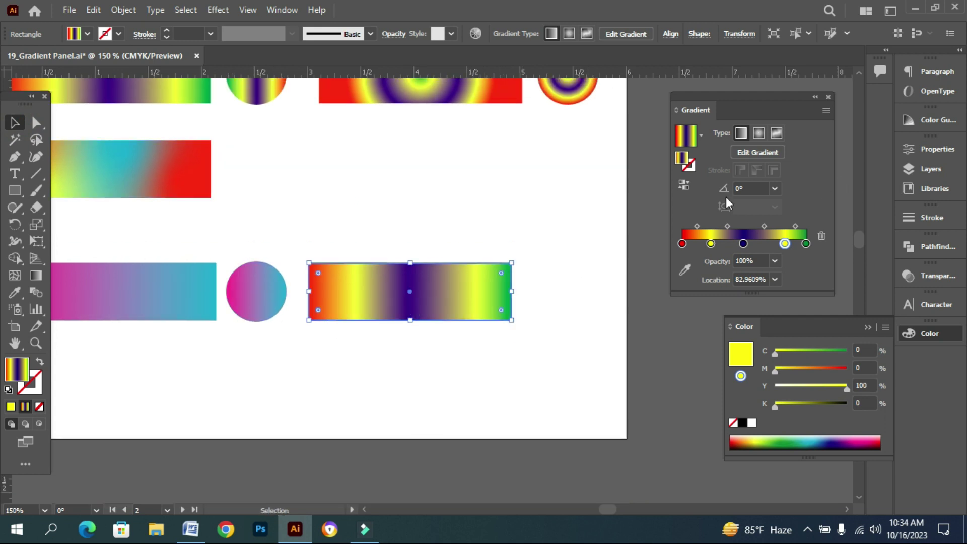
left_click(772, 189)
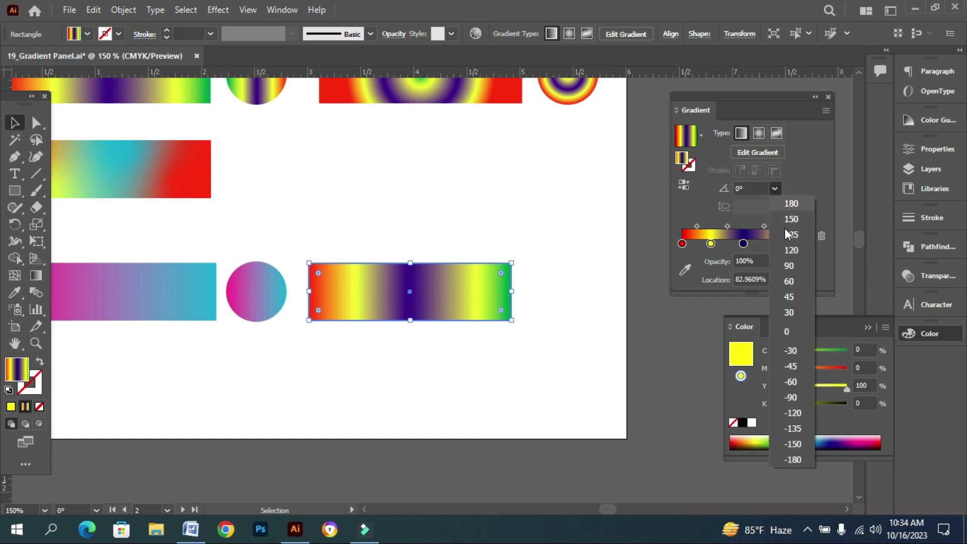
left_click(796, 267)
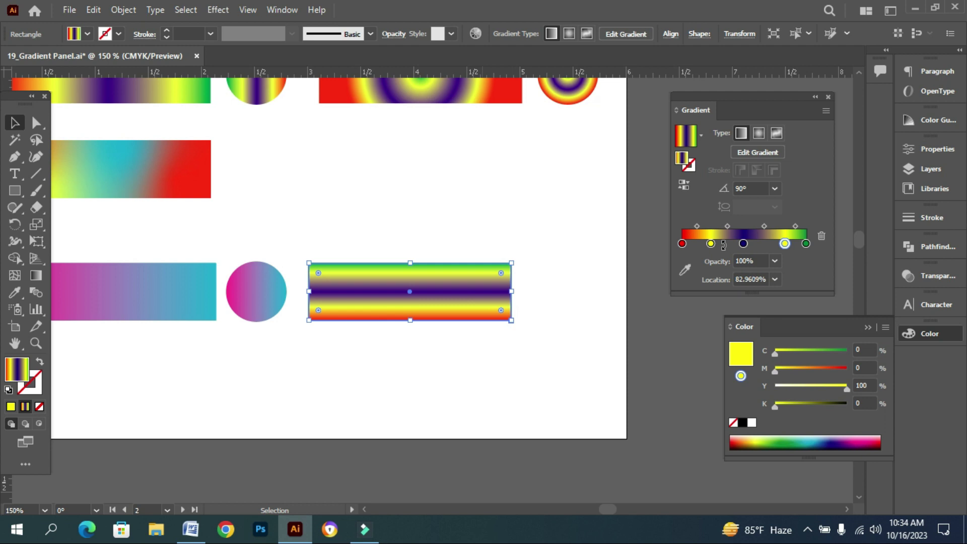
Step: Set the duplicated rectangle's gradient angle to 45° and deselect it
left_click(752, 189)
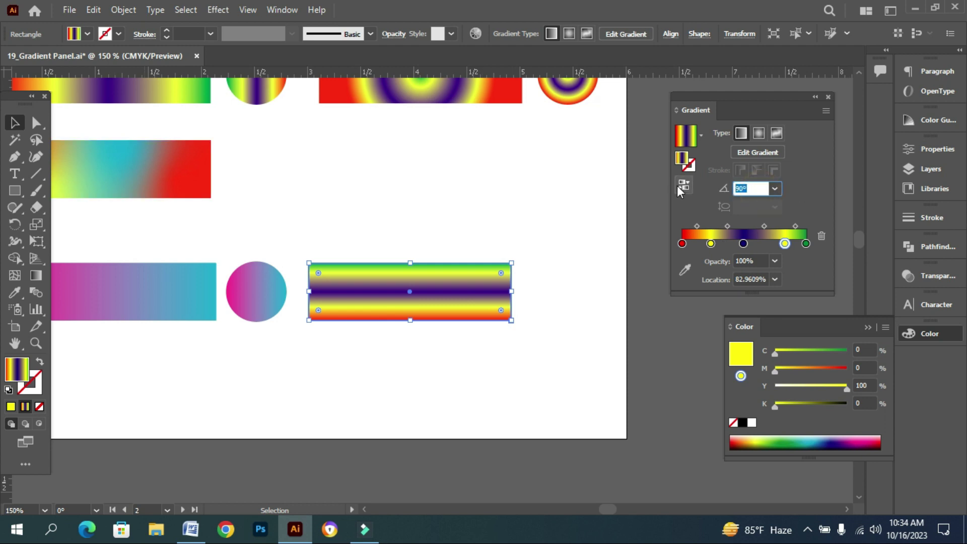
type("45")
key("Return")
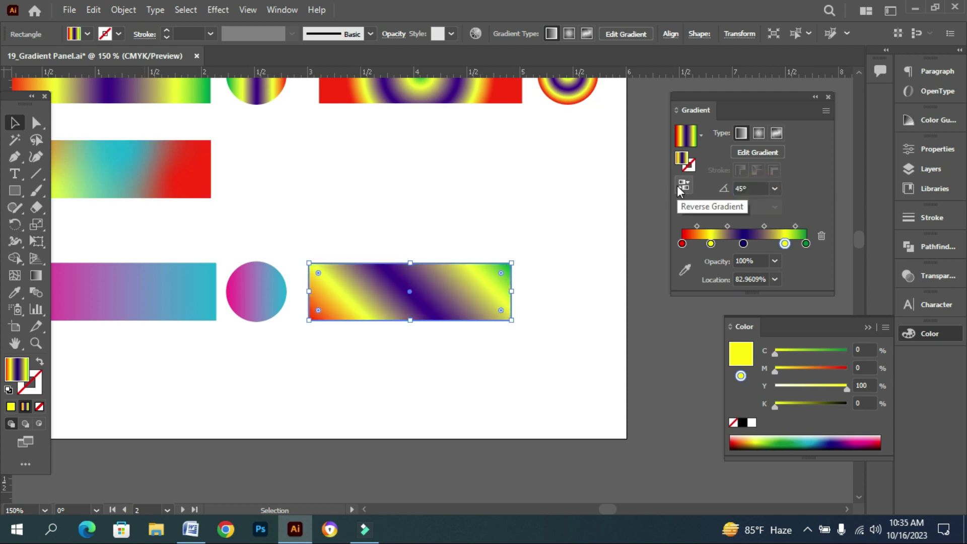
left_click(575, 282)
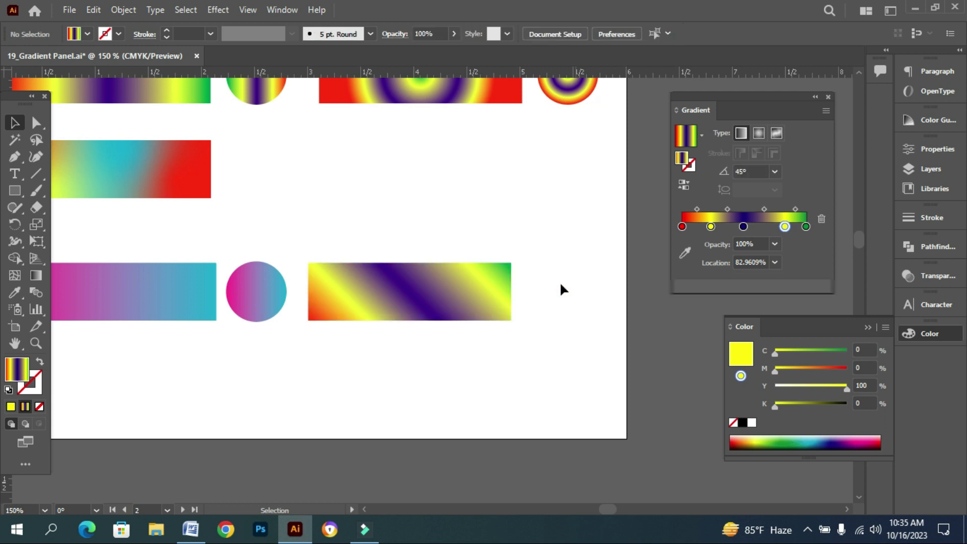
Step: Set the duplicated rectangle's gradient angle to -45° and deselect it
left_click(497, 281)
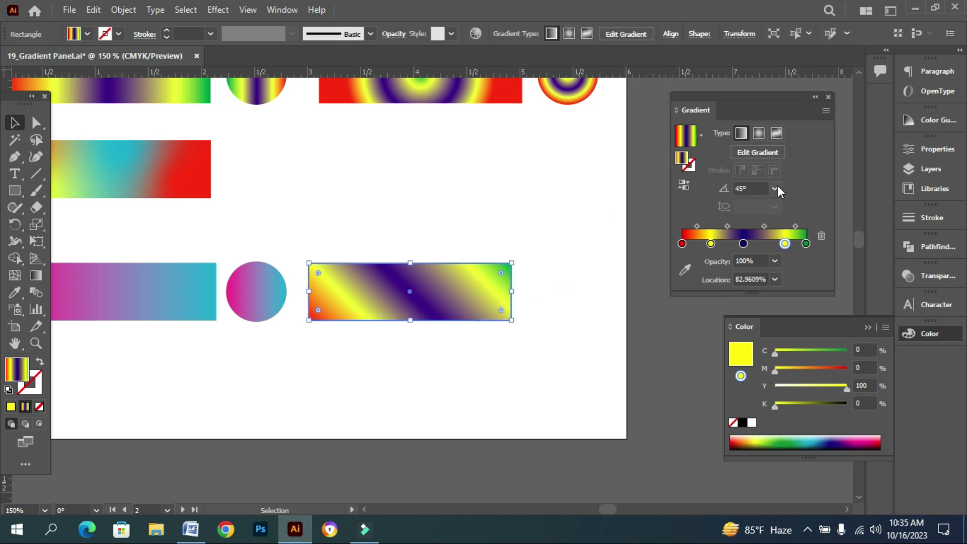
left_click(775, 187)
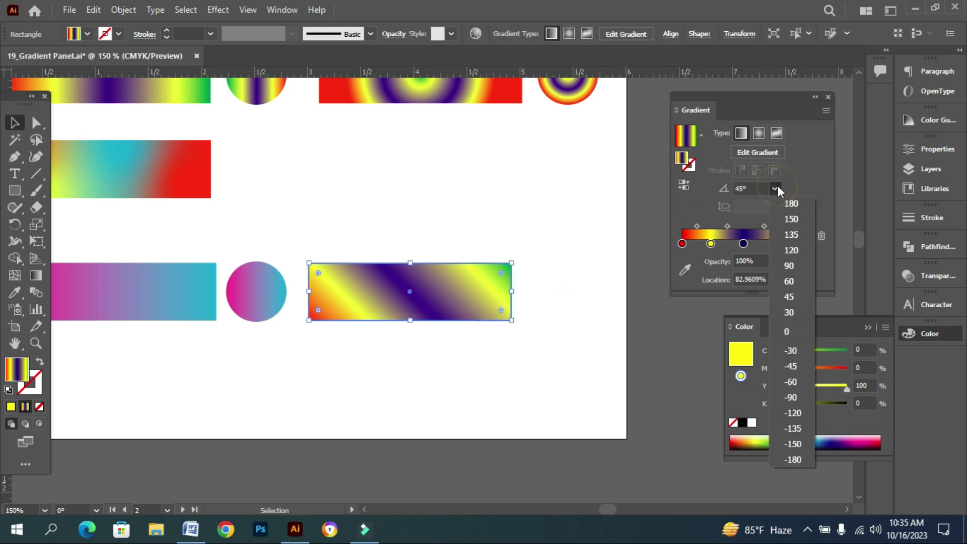
left_click(798, 366)
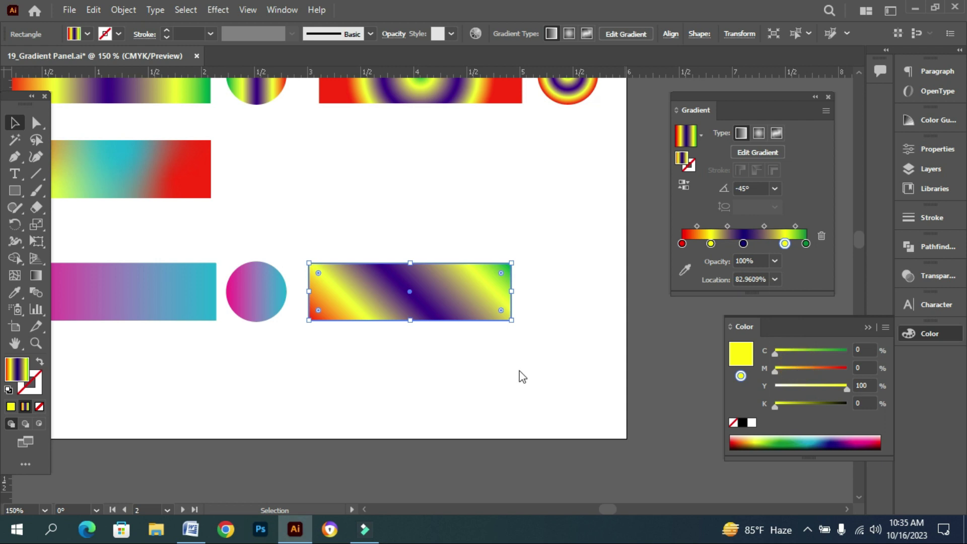
left_click(411, 370)
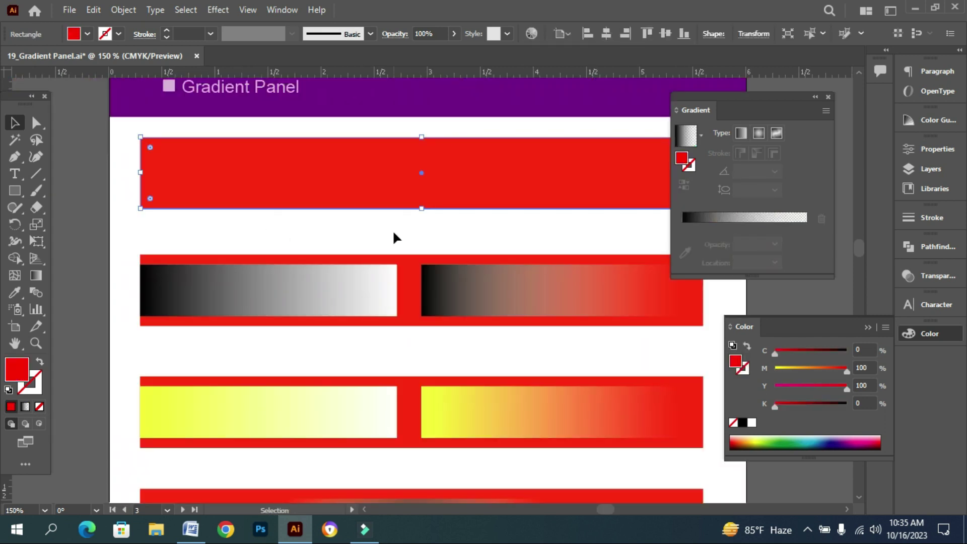
Step: Draw a red rectangle over the left part of the top red bar, slightly shorter in height than the bar
left_click_drag(427, 232, 406, 245)
left_click_drag(766, 97, 794, 97)
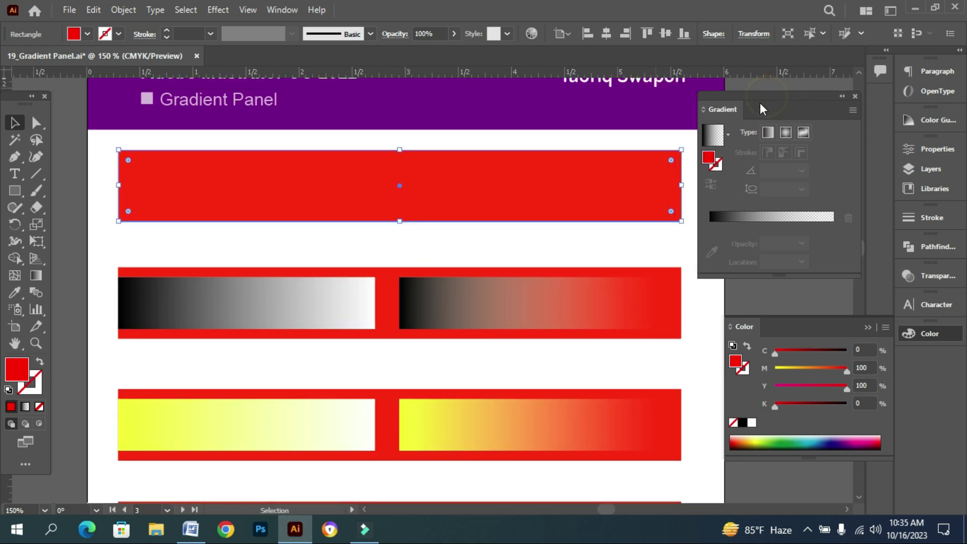
left_click(101, 163)
left_click(14, 190)
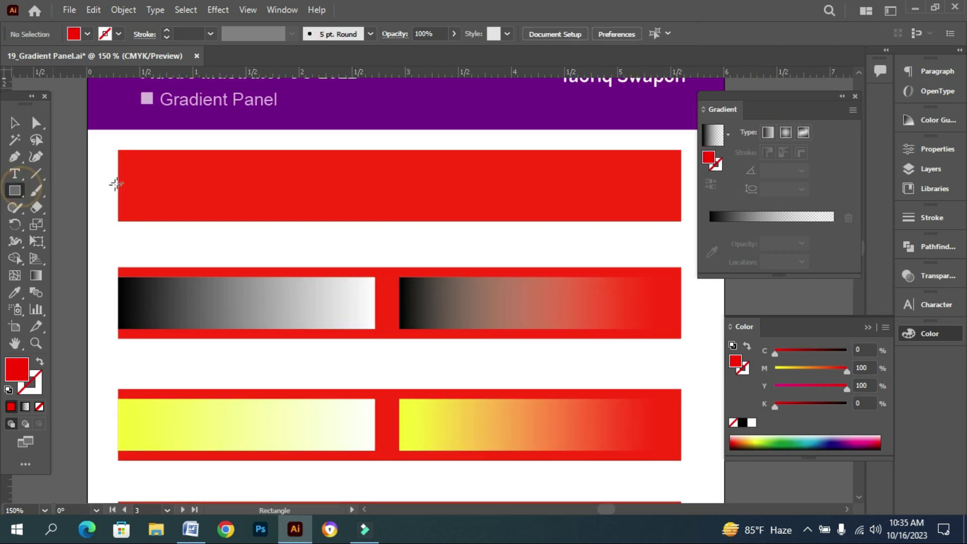
left_click_drag(118, 172, 365, 207)
left_click(17, 122)
left_click_drag(242, 171, 242, 168)
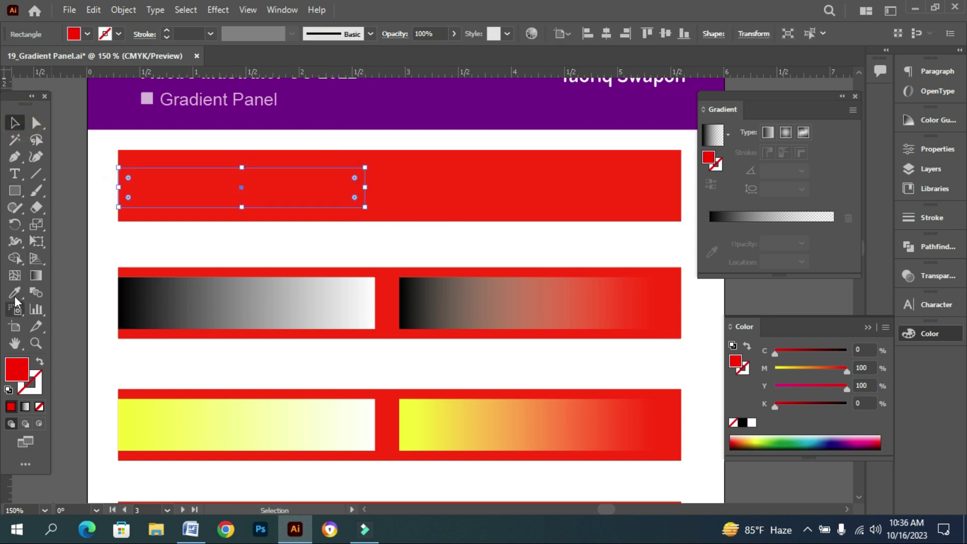
Step: Fill the new rectangle with the black-to-white linear gradient sampled from the rectangle in the bar below using the Eyedropper
left_click(15, 292)
left_click(67, 285)
left_click(15, 122)
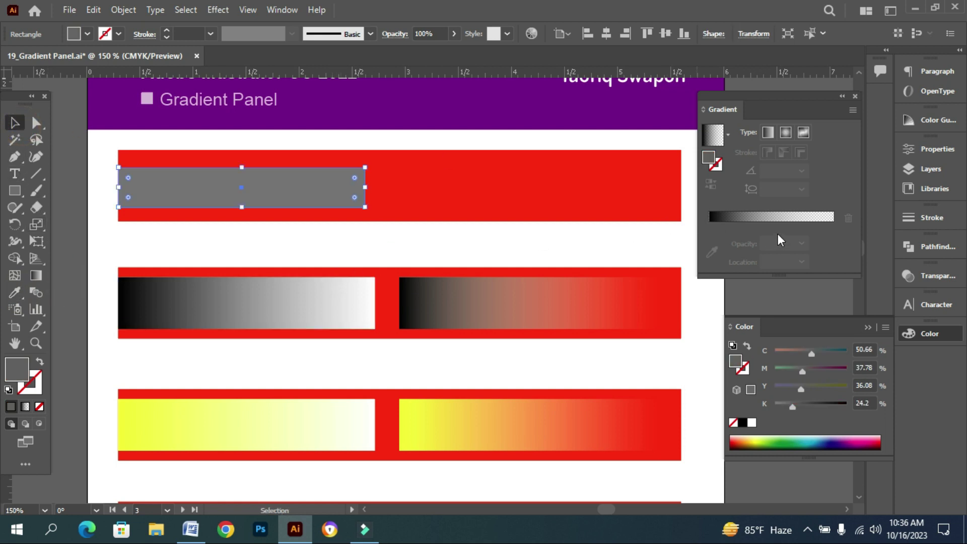
left_click(768, 219)
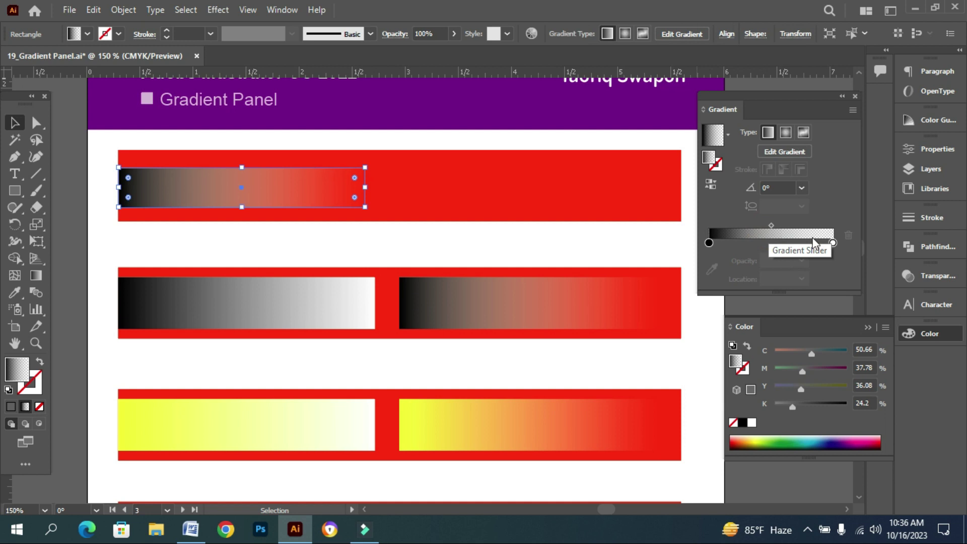
left_click(710, 243)
left_click(15, 292)
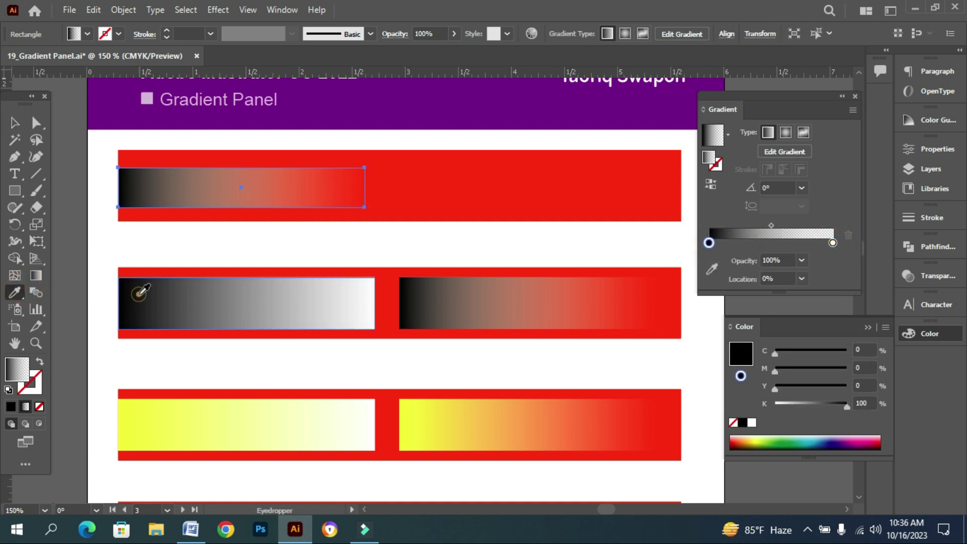
left_click(132, 294)
left_click(15, 123)
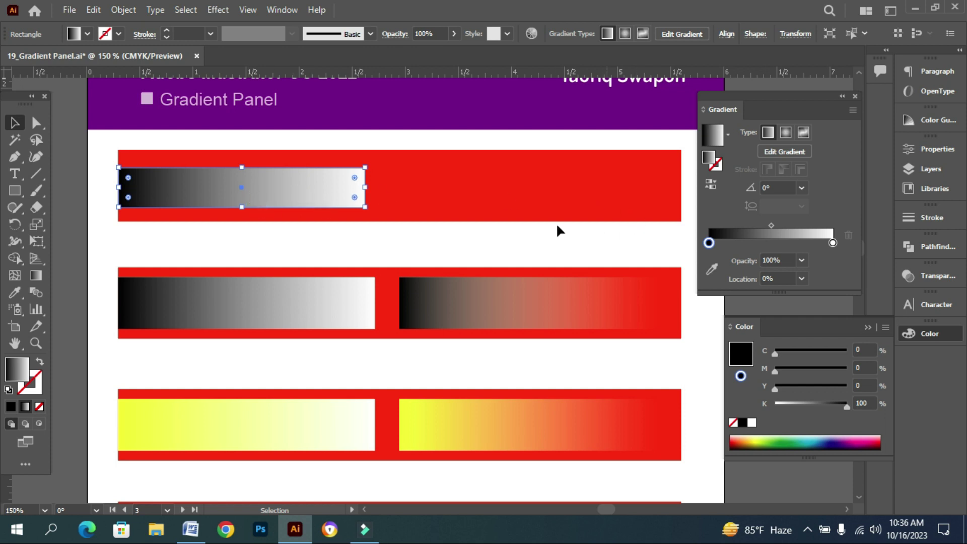
Step: Set the opacity of the gradient's black color stop to 0% and deselect the rectangle
left_click(709, 243)
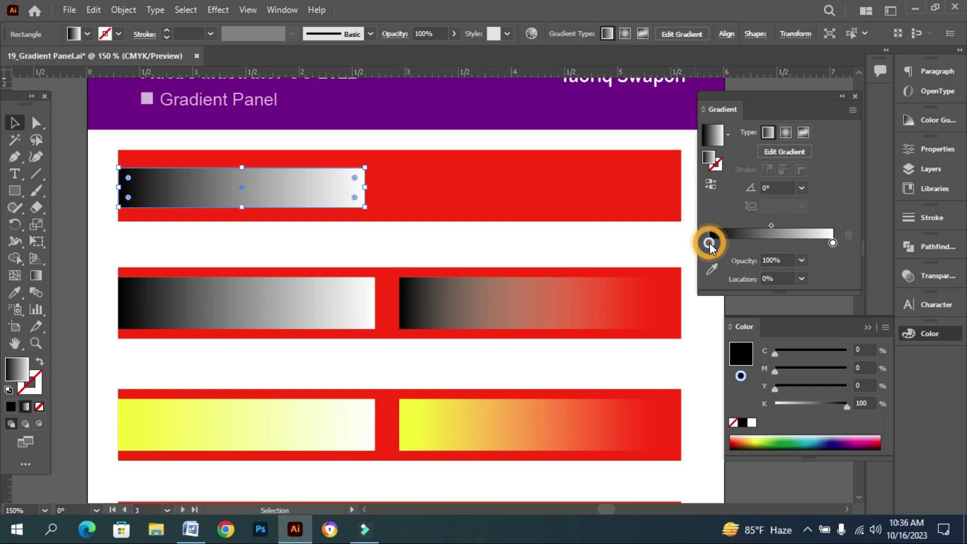
left_click(800, 260)
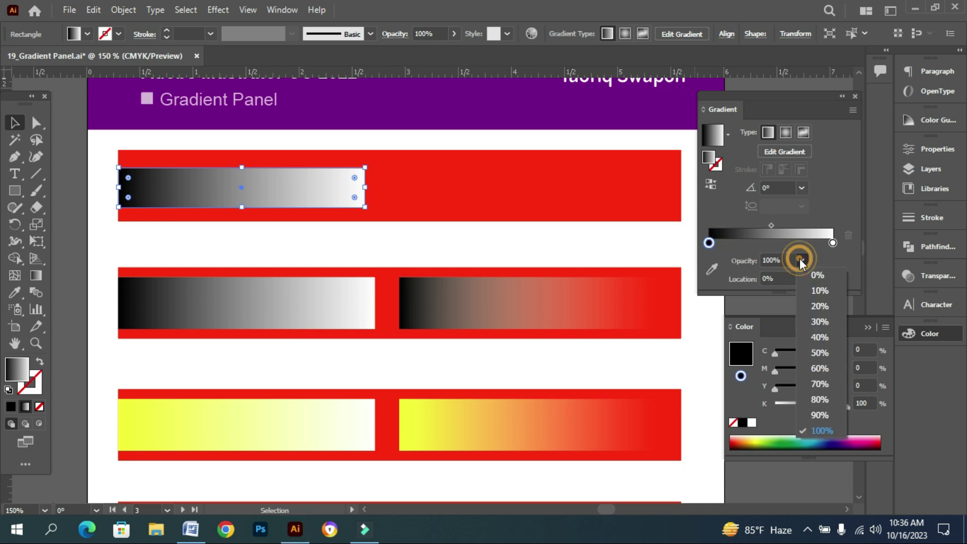
left_click(827, 277)
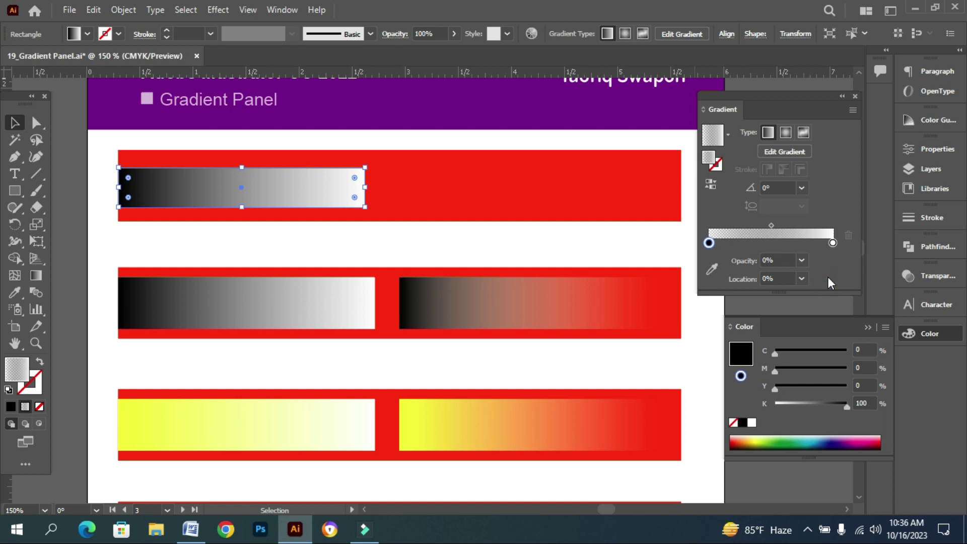
left_click(412, 249)
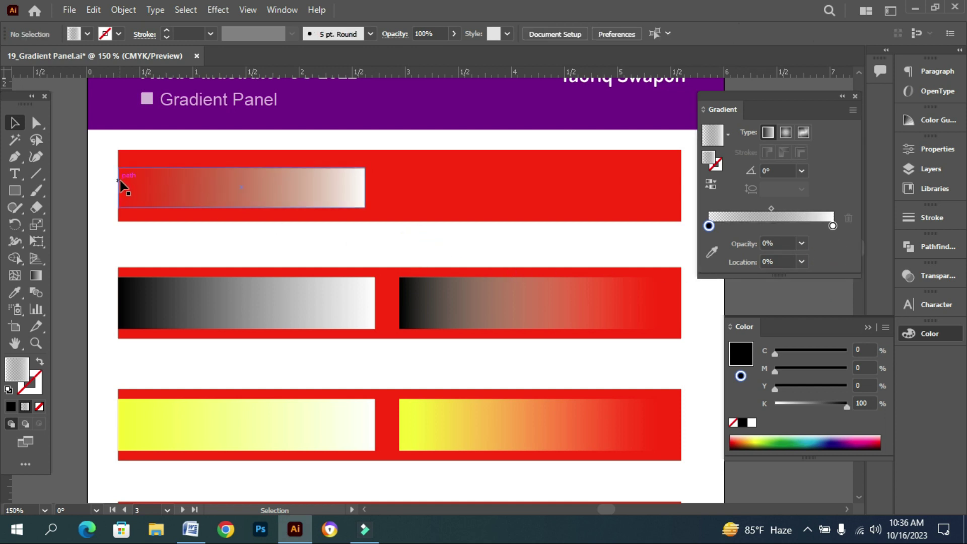
Step: Reselect the rectangle and undo the opacity change on its black color stop
left_click(342, 197)
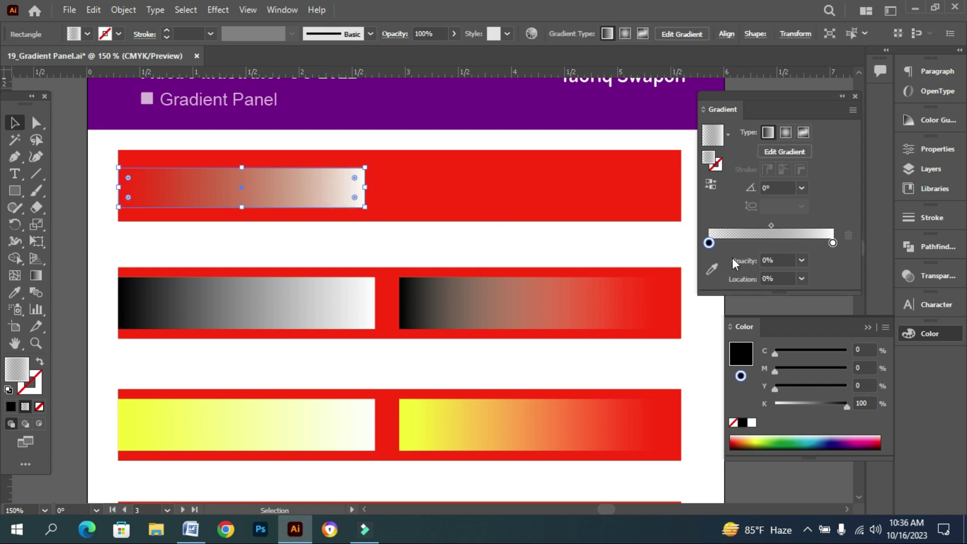
left_click(708, 243)
left_click(801, 260)
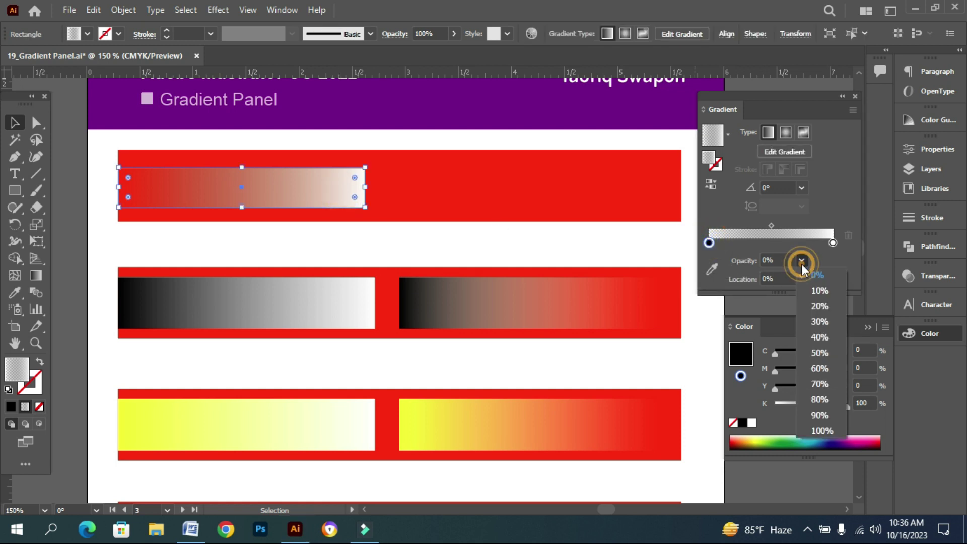
key("ctrl+z")
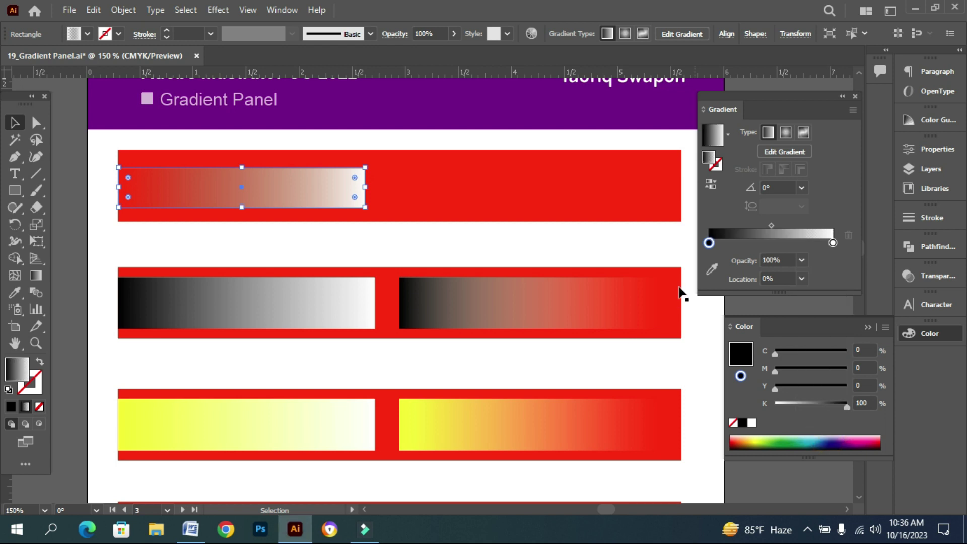
Step: Set the opacity of the gradient's white color stop to 0% and deselect the rectangle
left_click(833, 243)
double_click(834, 244)
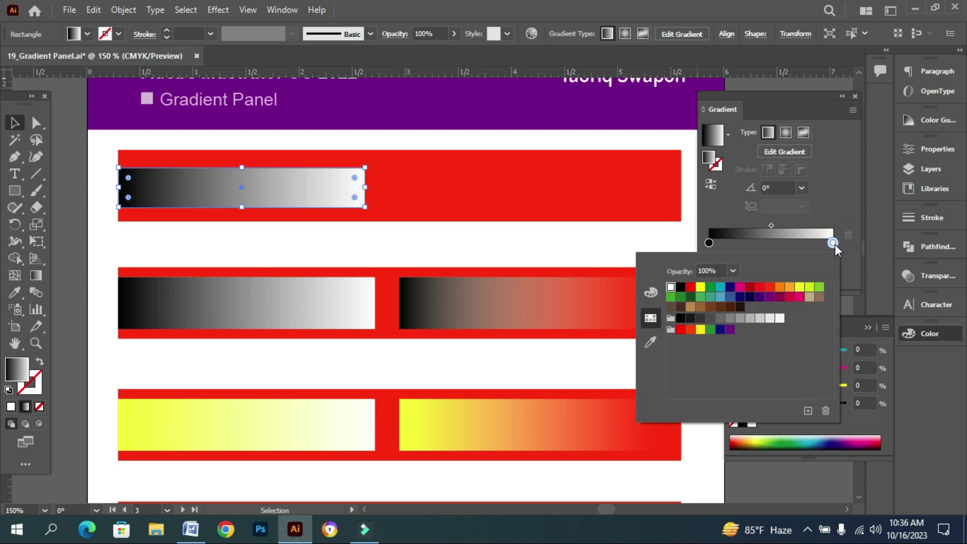
left_click(845, 257)
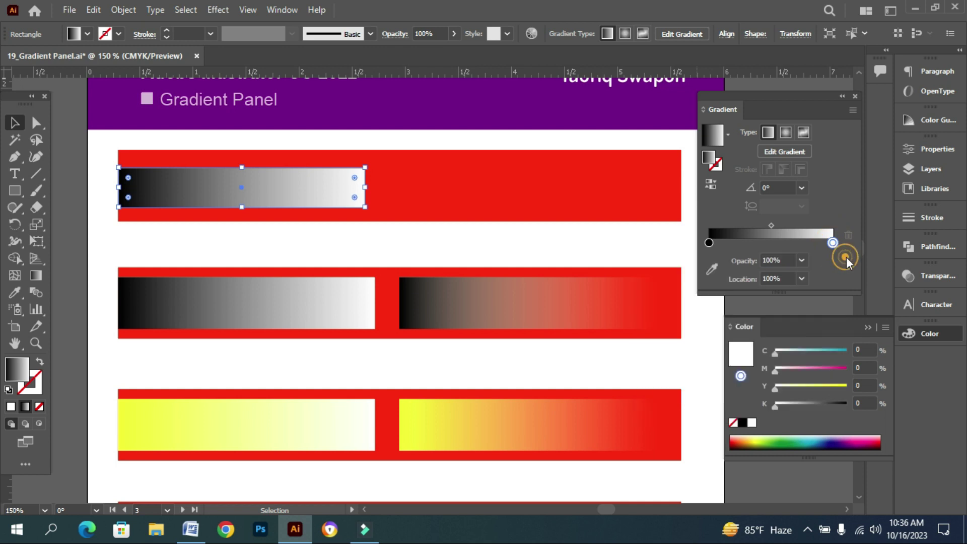
left_click(801, 261)
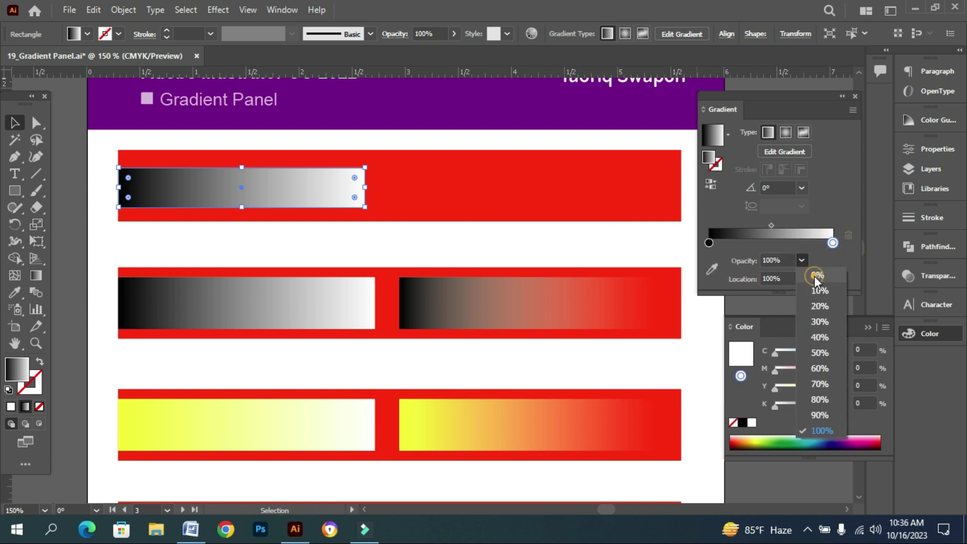
left_click(815, 275)
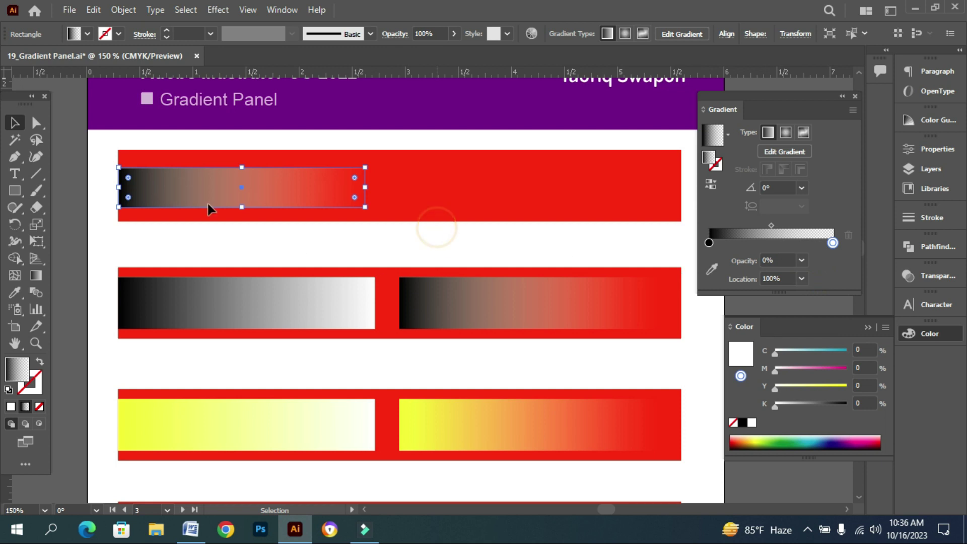
left_click(321, 243)
Step: Duplicate the gradient rectangle onto the right part of the top bar and move the copy's black color stop to about 55%
key("space")
left_click_drag(324, 244, 294, 248)
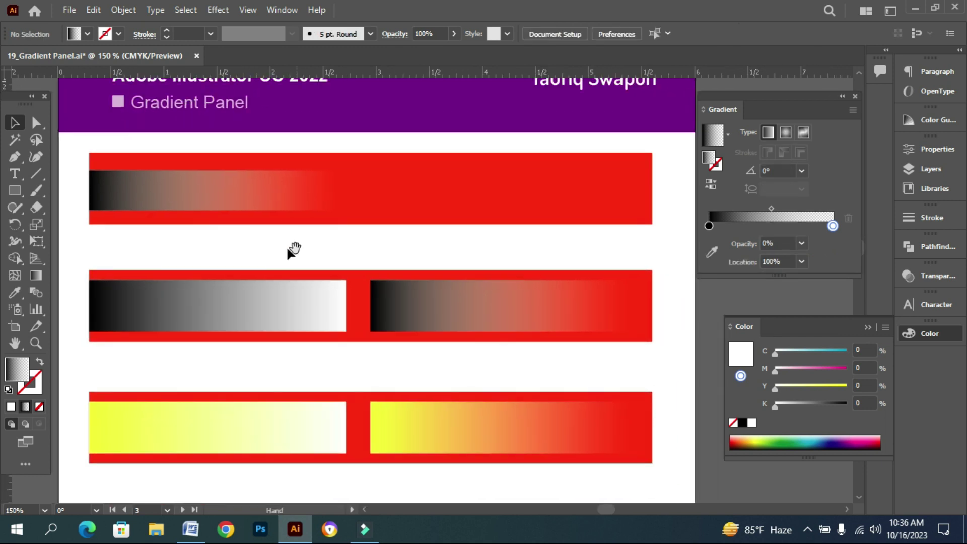
left_click_drag(203, 198, 502, 218)
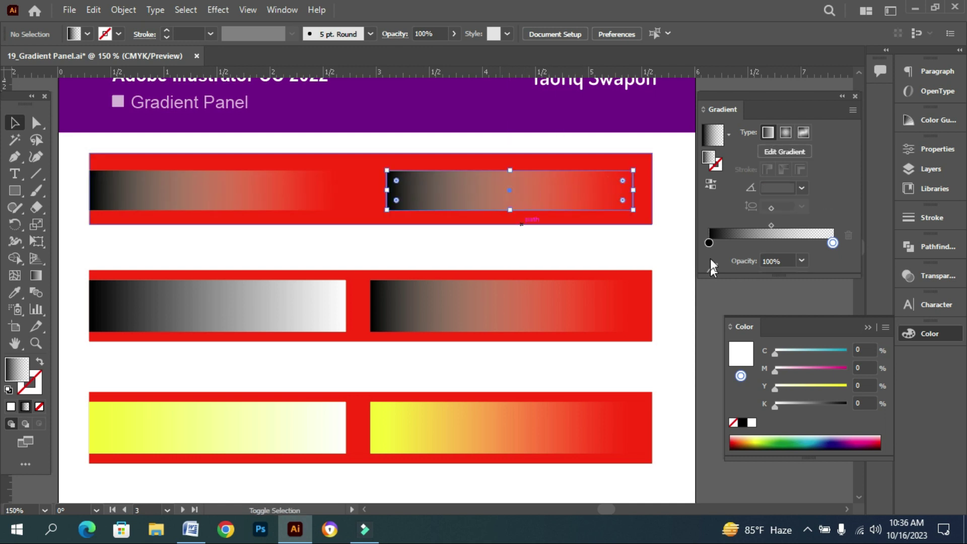
left_click_drag(710, 243, 782, 242)
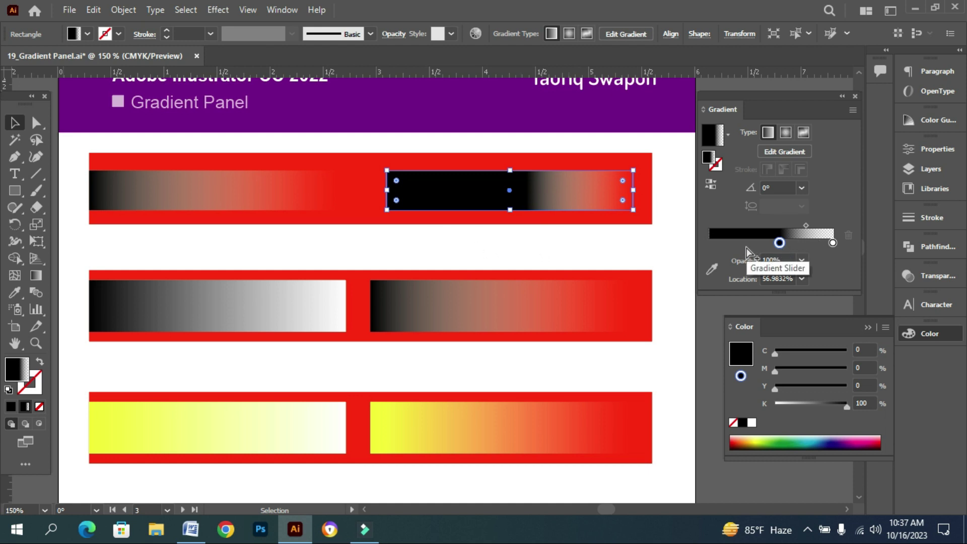
left_click_drag(779, 246, 778, 245)
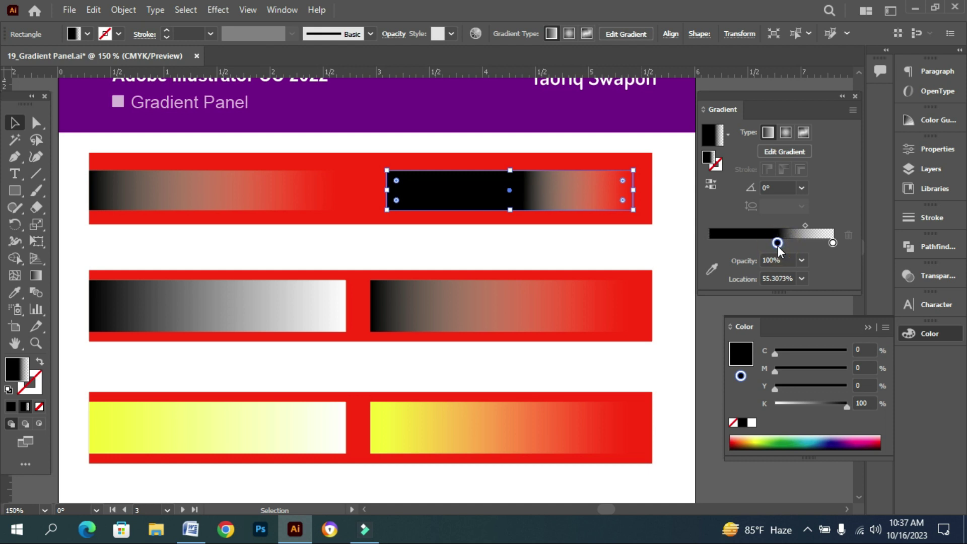
Step: Add a white color stop at location 0% with 0% opacity to the copy's gradient and deselect it
left_click(709, 243)
left_click(752, 423)
left_click(801, 261)
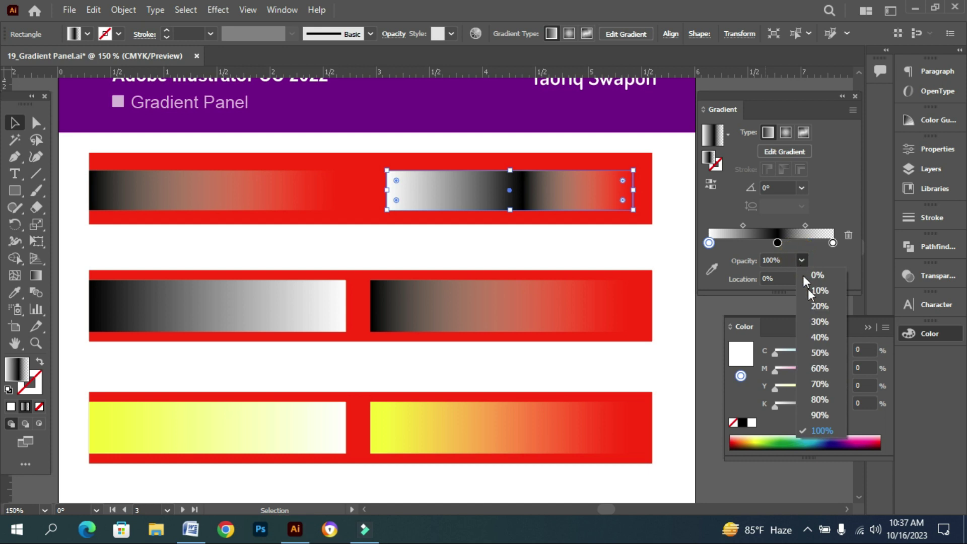
left_click(812, 275)
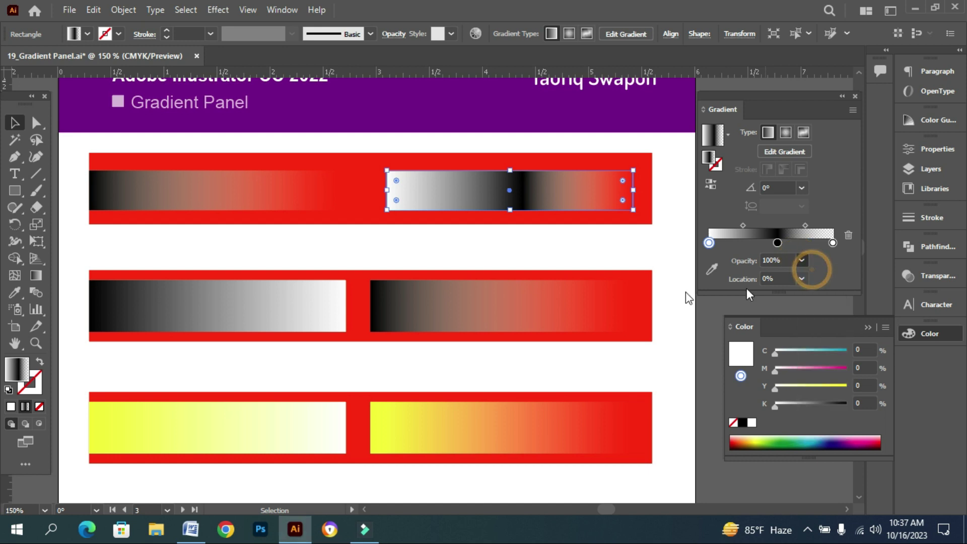
left_click(564, 247)
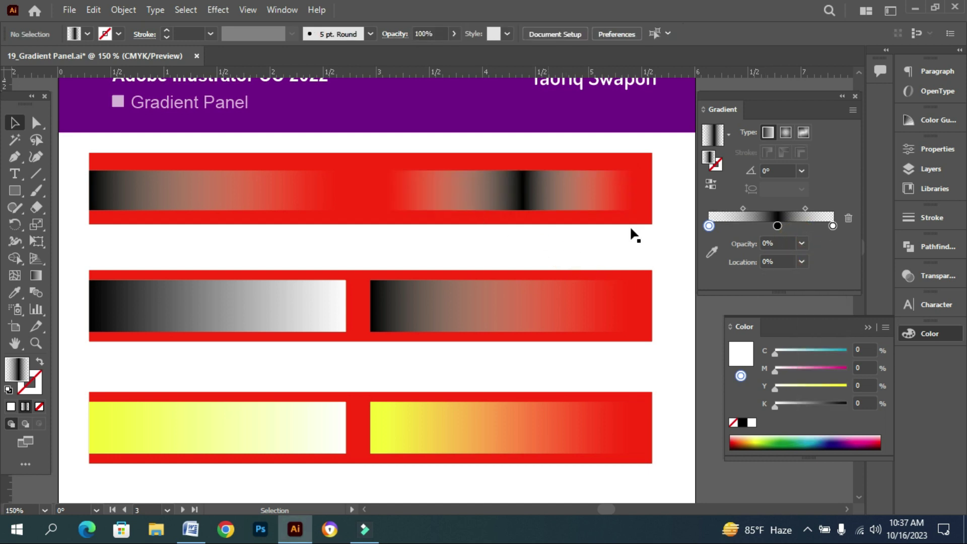
Step: Change the black color stop of the left black-to-white rectangle in the second bar to yellow
scroll(488, 218, "down", 3)
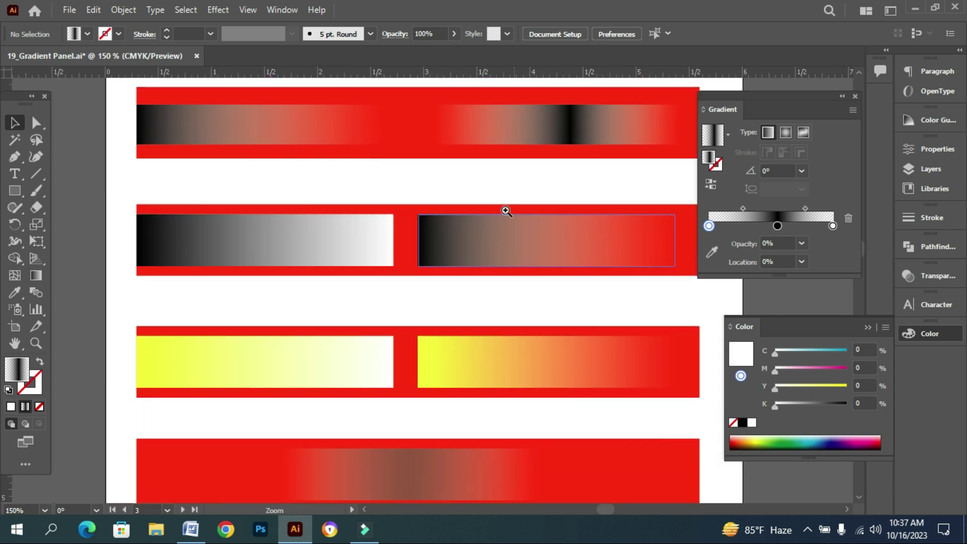
key("ctrl+minus")
left_click_drag(498, 218, 526, 174)
scroll(513, 205, "down", 4)
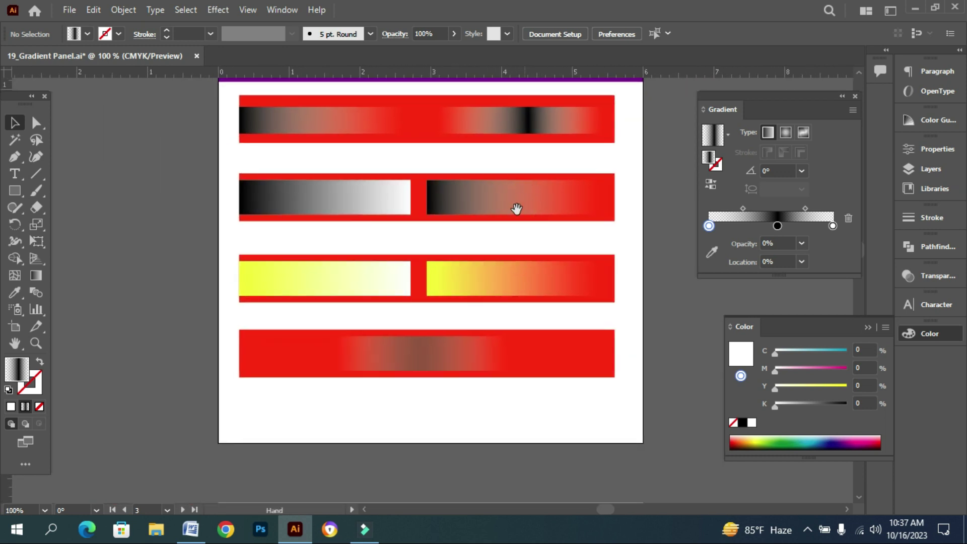
left_click(493, 237, "ctrl")
mouse_move(466, 235)
left_mouse_down()
mouse_move(545, 209)
mouse_move(463, 235)
left_mouse_up()
left_click(386, 188)
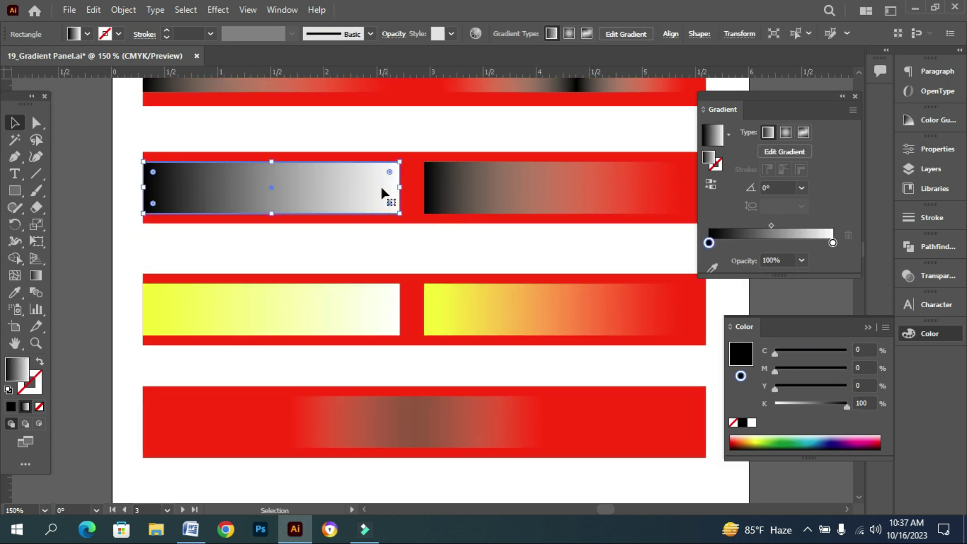
double_click(708, 242)
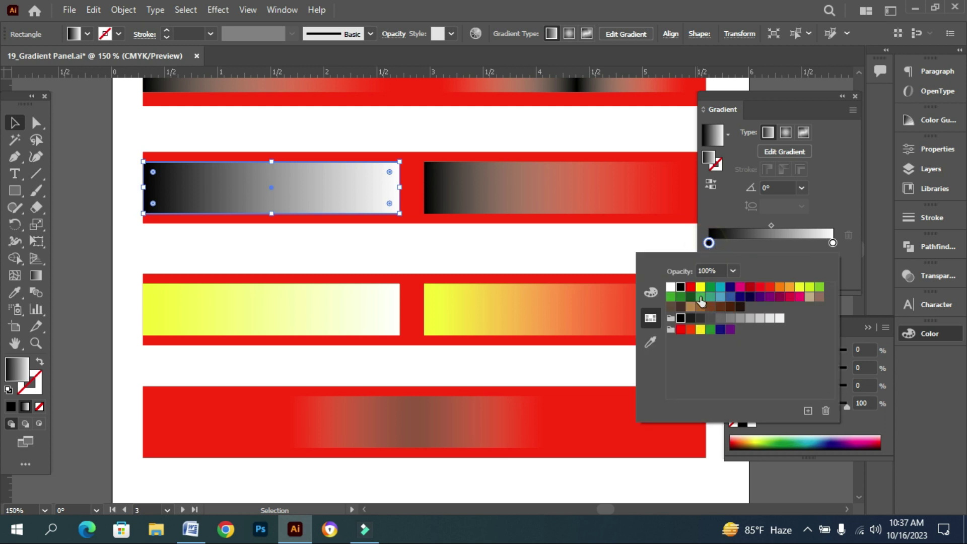
left_click(701, 287)
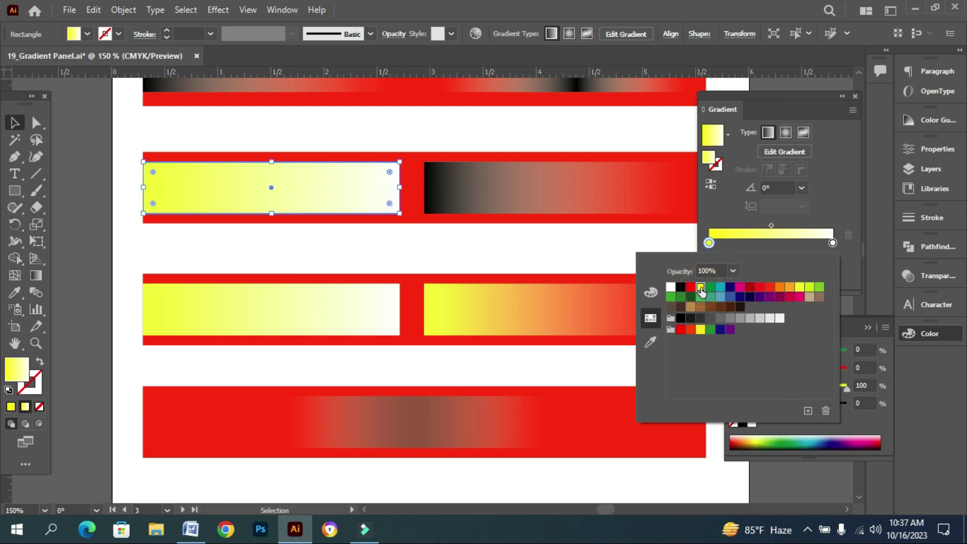
Step: Set the opacity of the yellow gradient's white color stop to 0% and deselect the rectangle
left_click(832, 244)
double_click(832, 243)
left_click(832, 243)
left_click(803, 260)
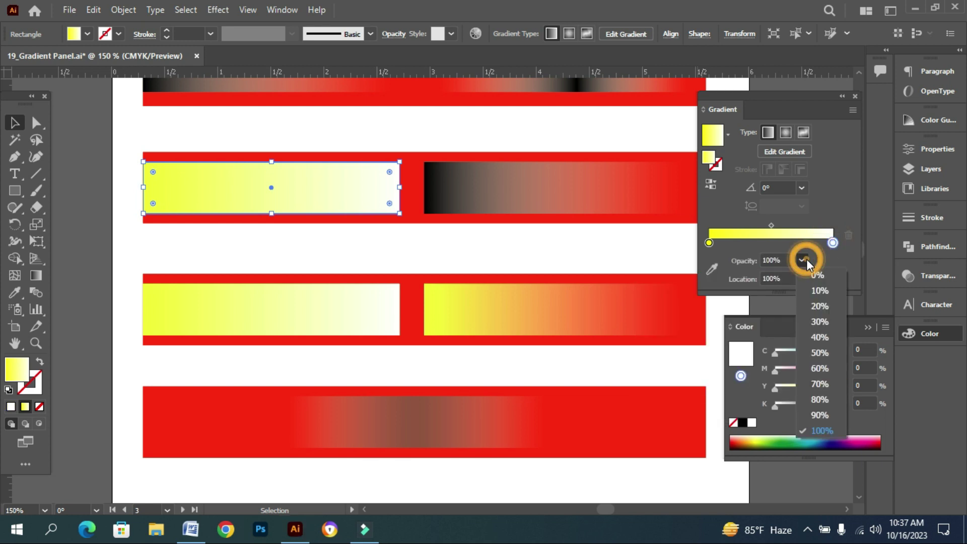
left_click(820, 272)
left_click(537, 241)
Step: Set the blending mode of the right black-to-transparent rectangle in the second bar to Multiply
left_click(505, 237)
left_click(476, 203)
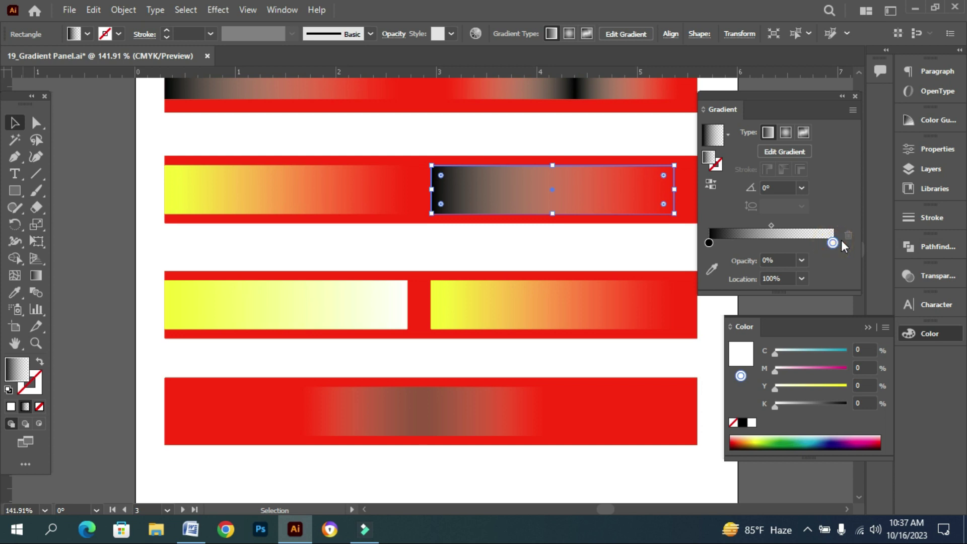
left_click(393, 34)
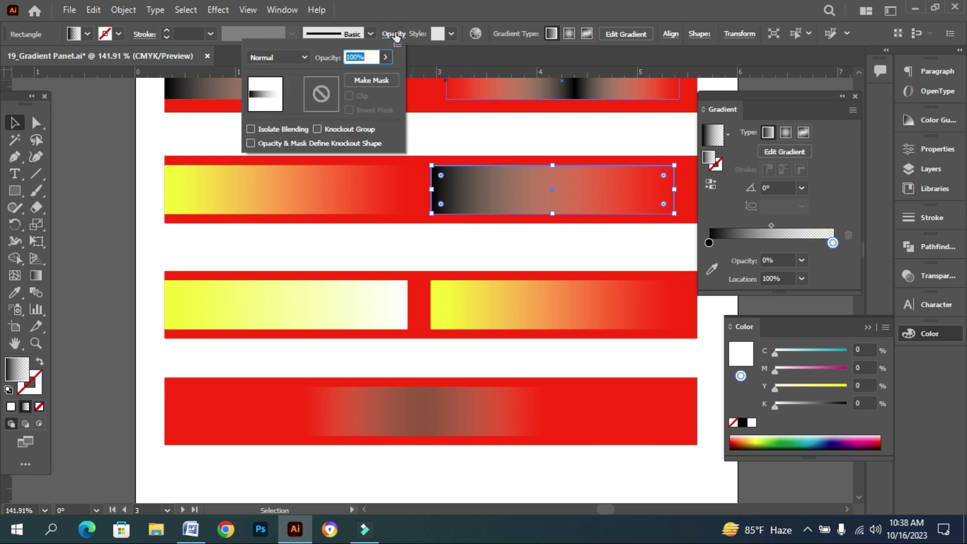
left_click(305, 55)
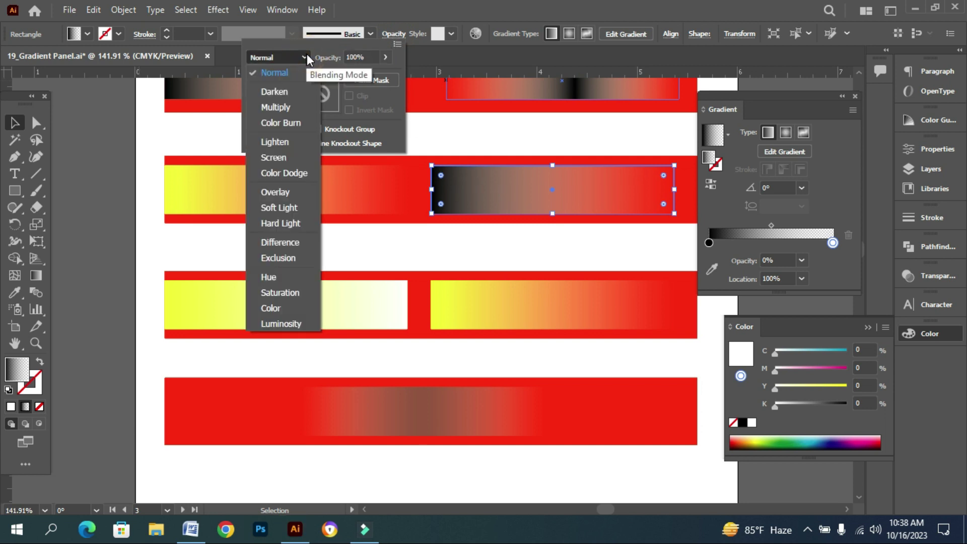
left_click(296, 105)
left_click(360, 240)
left_click(374, 259)
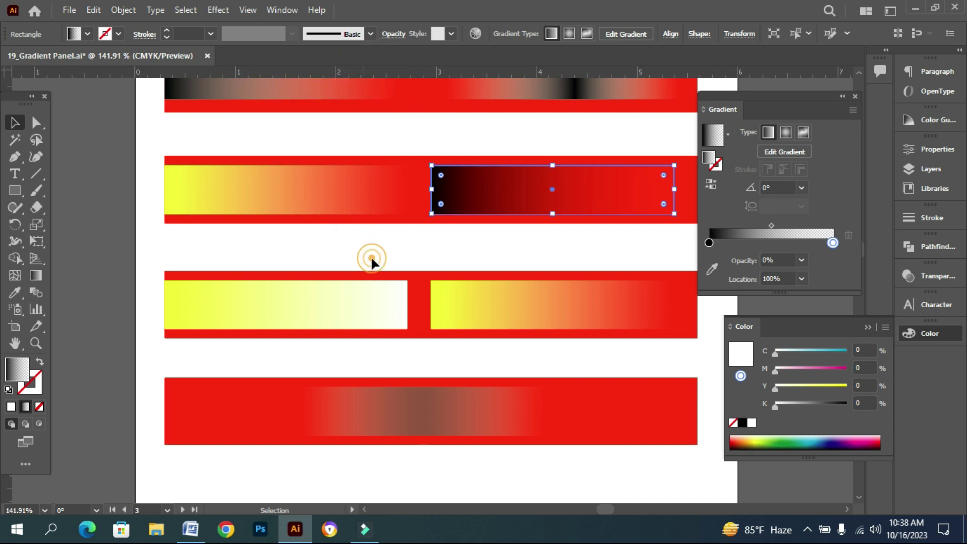
Step: Deselect the rectangle and examine the two black gradient rectangles on the next artboard's first red bar by selecting each
left_click(563, 229)
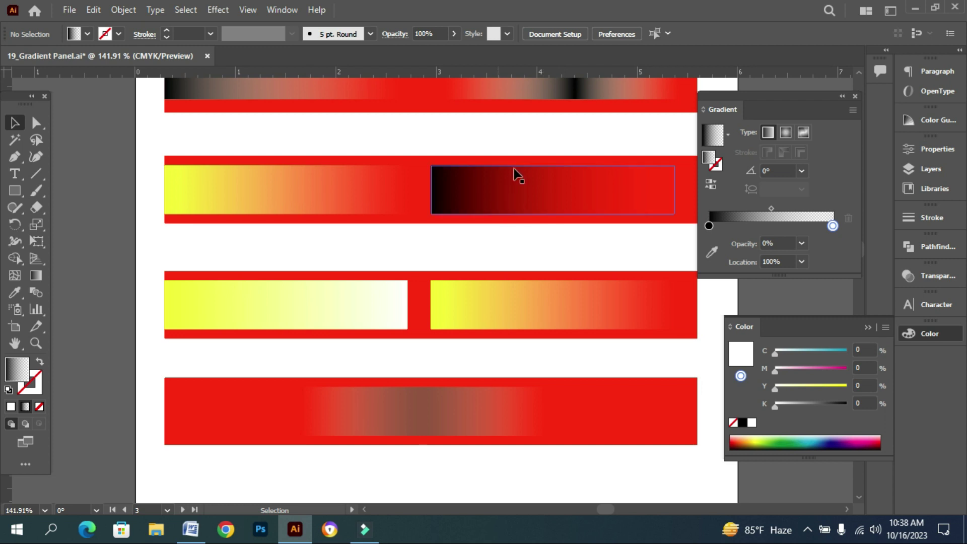
key("ctrl+space")
left_click_drag(481, 248, 458, 242)
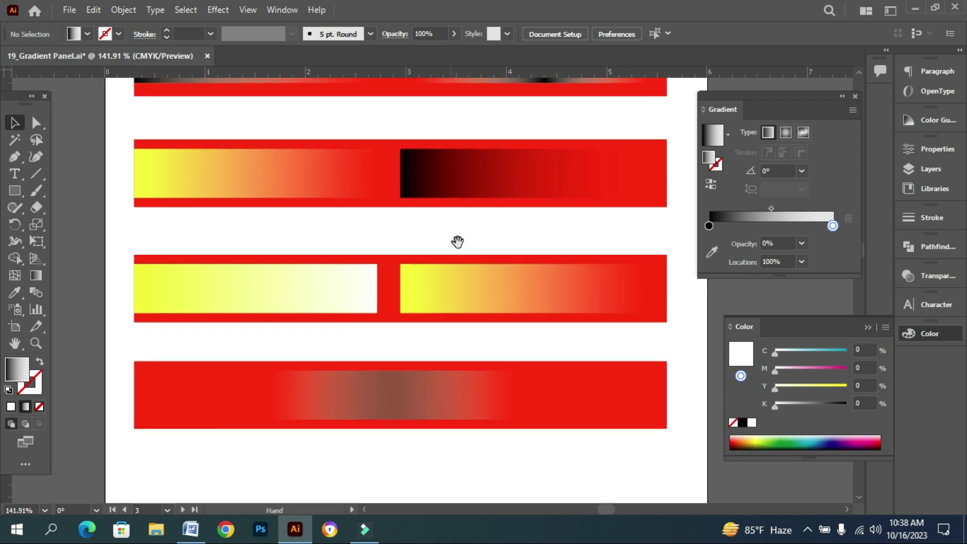
left_click(457, 242, "ctrl+alt")
left_click(324, 157)
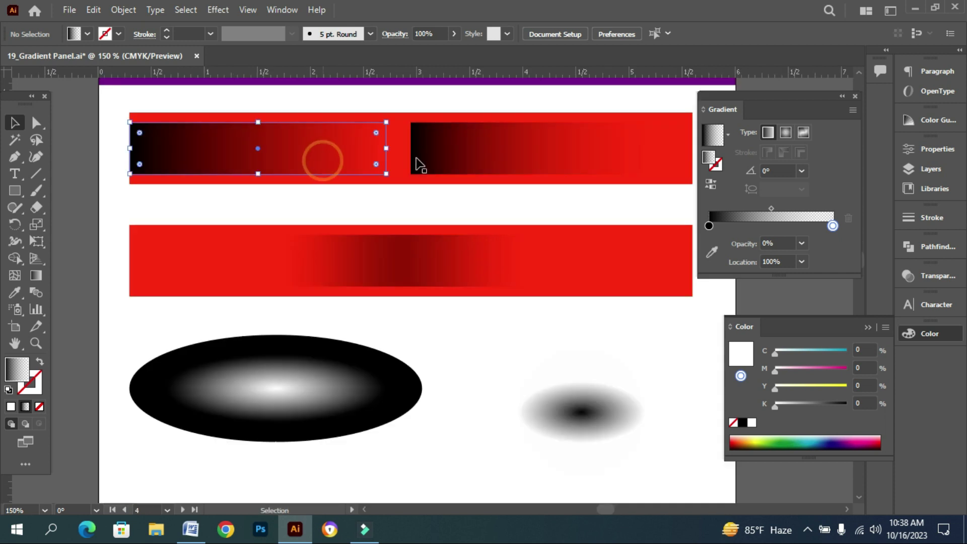
left_click(416, 158)
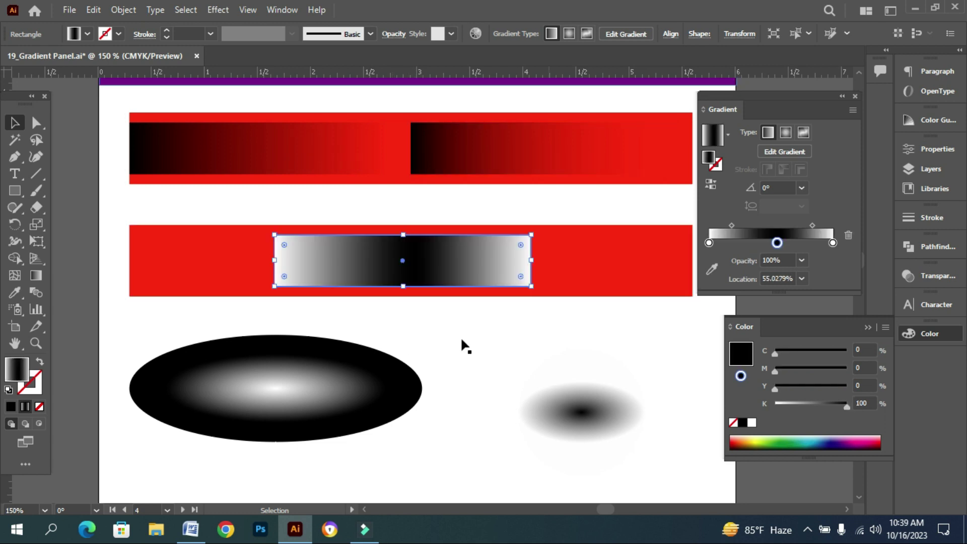
Step: Move the white-black-white gradient rectangle slightly to the right along the second red bar
left_click(453, 267)
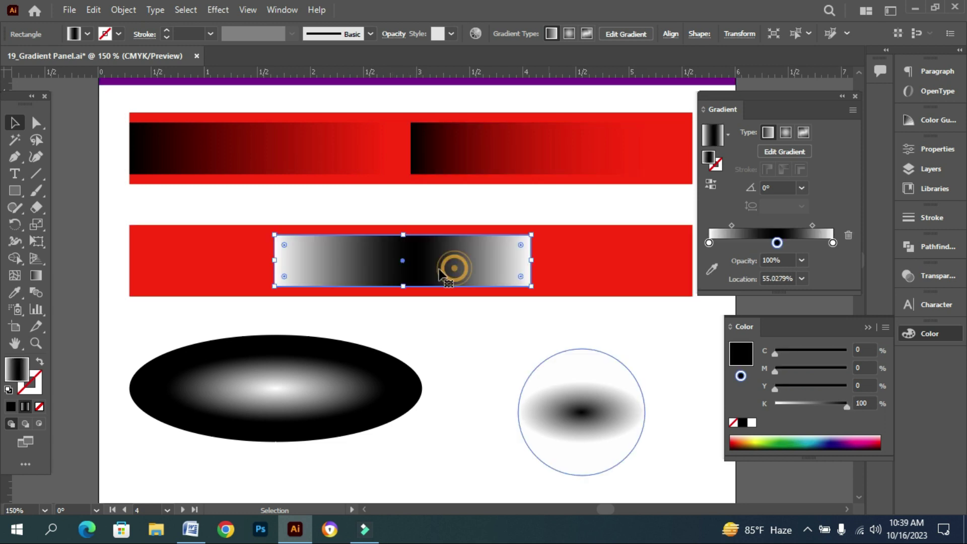
left_click(493, 344)
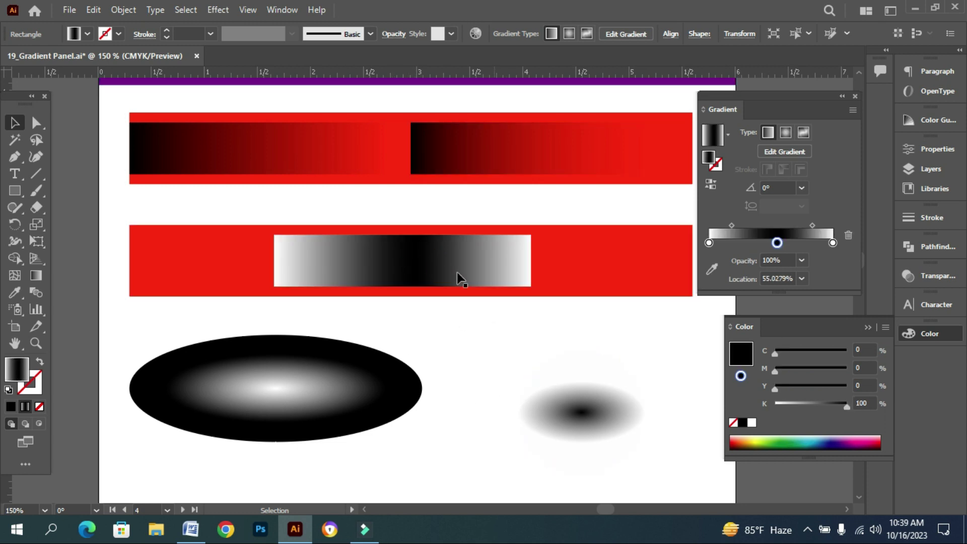
left_click(425, 272)
left_click_drag(277, 279, 315, 275)
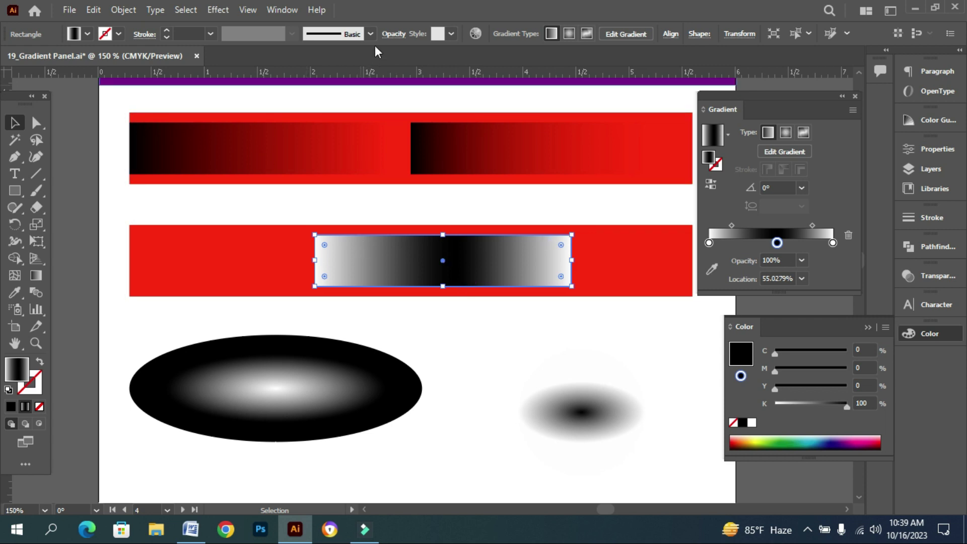
Step: Set the blending mode of the white-black-white rectangle to Multiply and deselect it
left_click(393, 33)
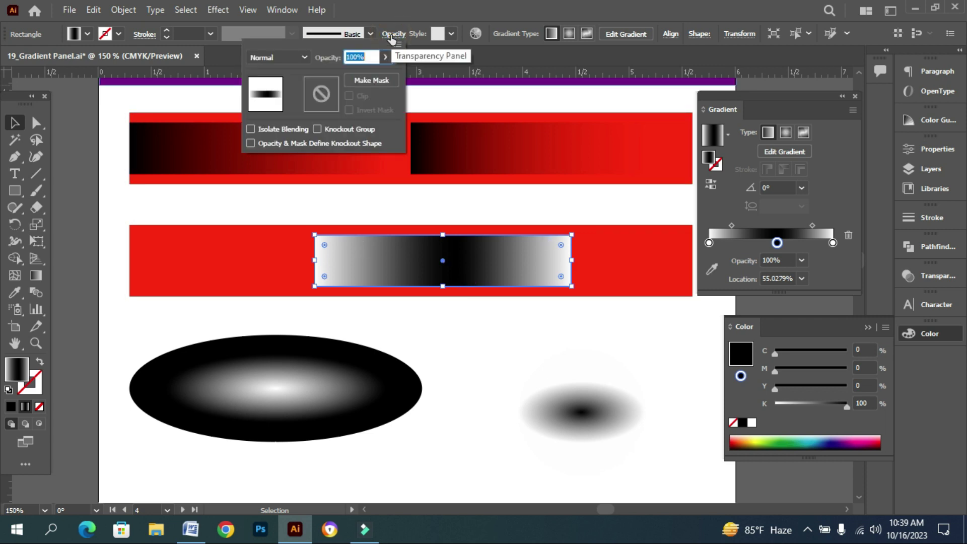
left_click(303, 59)
left_click(292, 105)
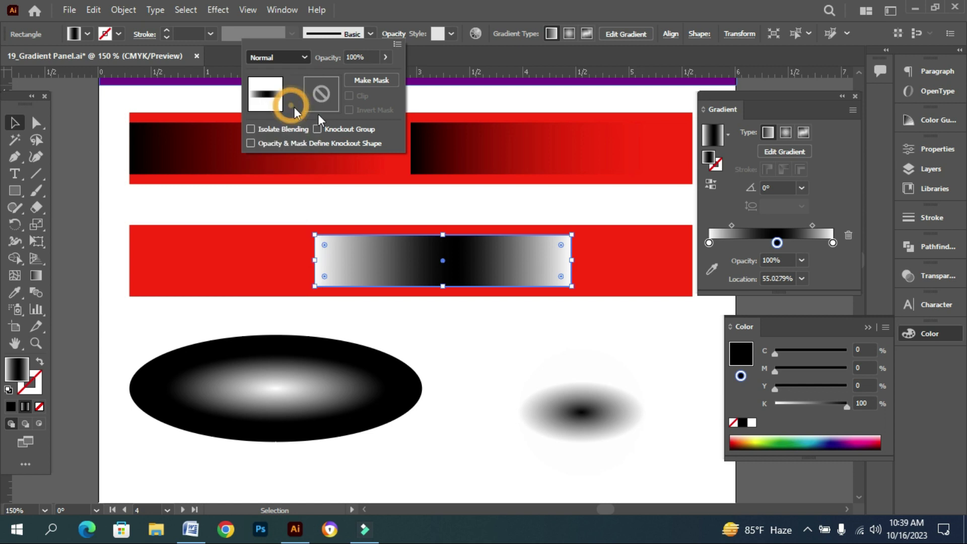
left_click(473, 345)
left_click(464, 334)
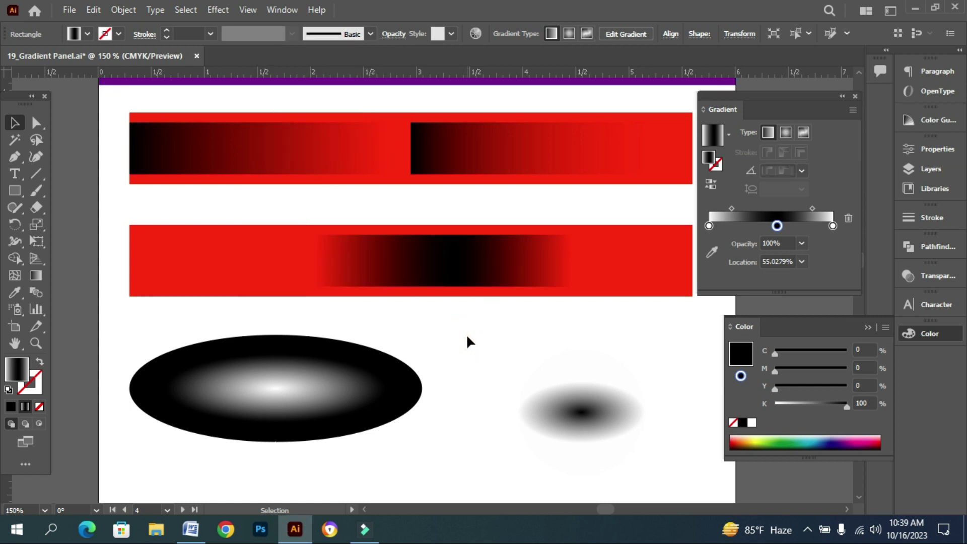
Step: Fill the large gray ellipse with a radial gradient, reversed to run from black to white, and activate the Gradient tool on it
scroll(470, 304, "down", 5)
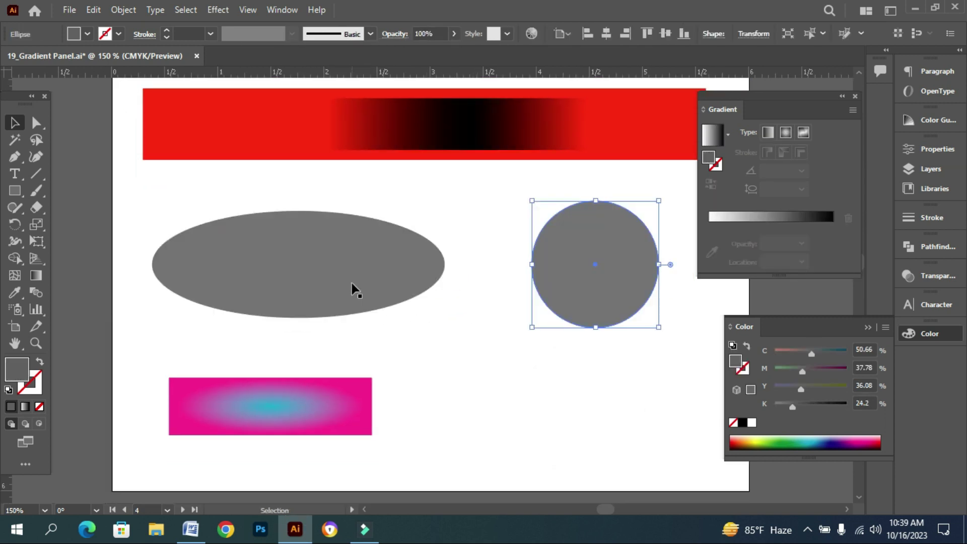
left_click(335, 262)
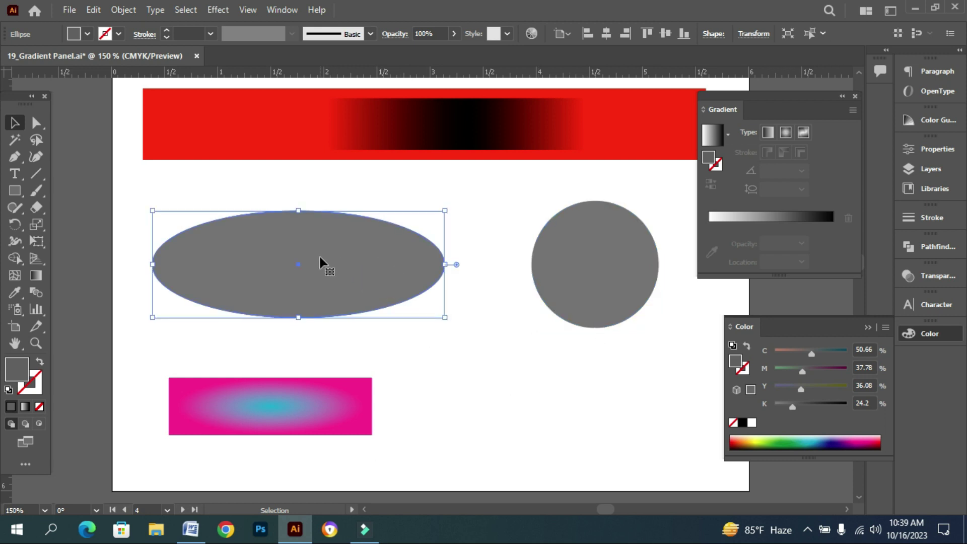
left_click(786, 133)
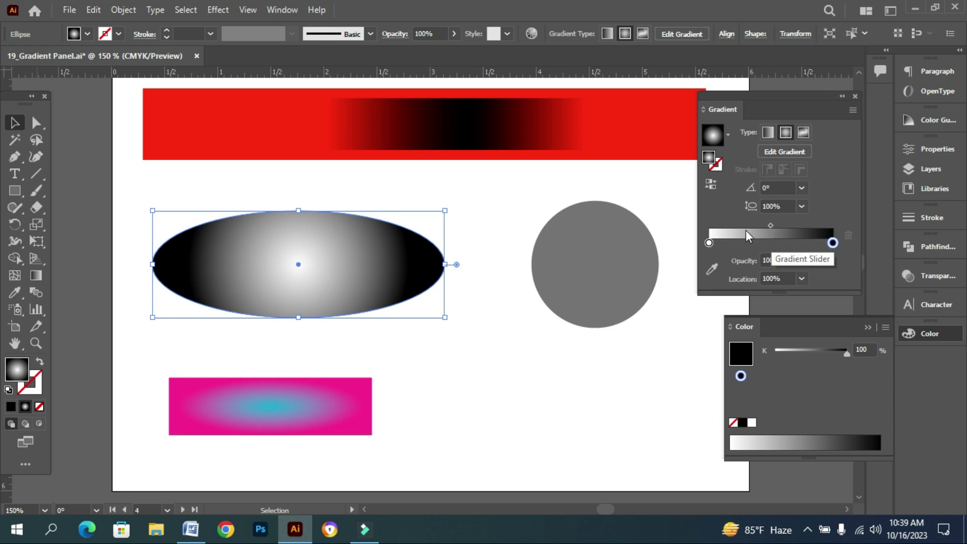
left_click(713, 187)
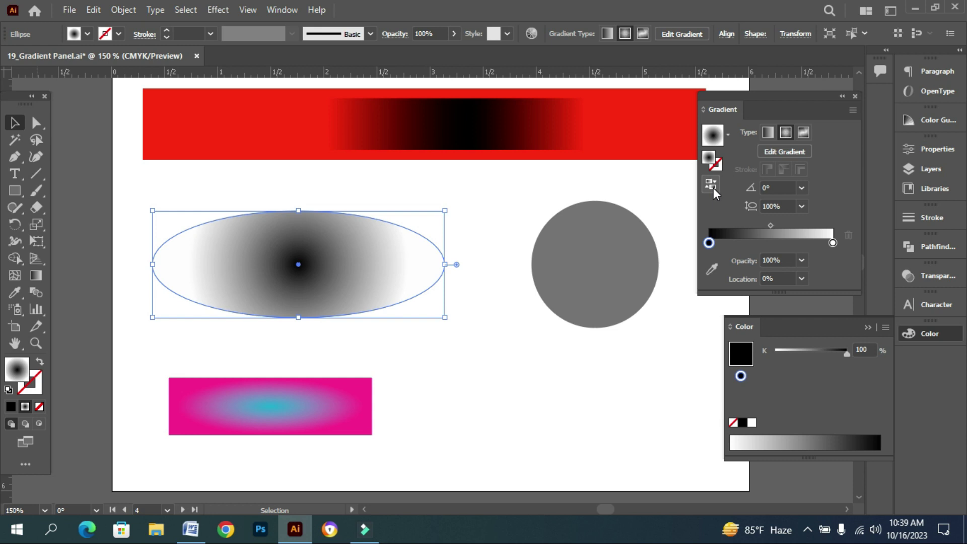
left_click(36, 275)
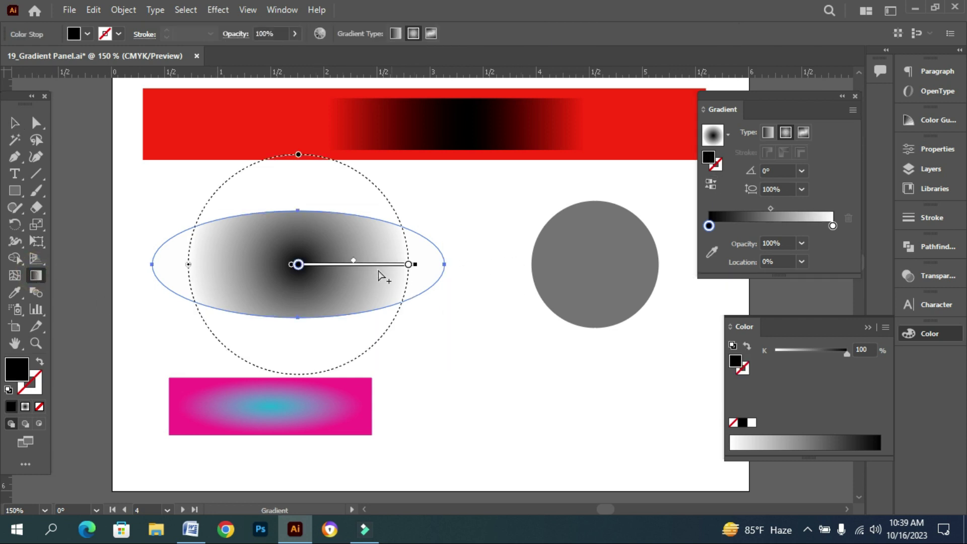
Step: Try shifting the ellipse's radial gradient to the left and redrawing it across the ellipse's full width
mouse_move(374, 266)
left_mouse_down()
mouse_move(311, 267)
mouse_move(449, 272)
mouse_move(346, 265)
left_mouse_up()
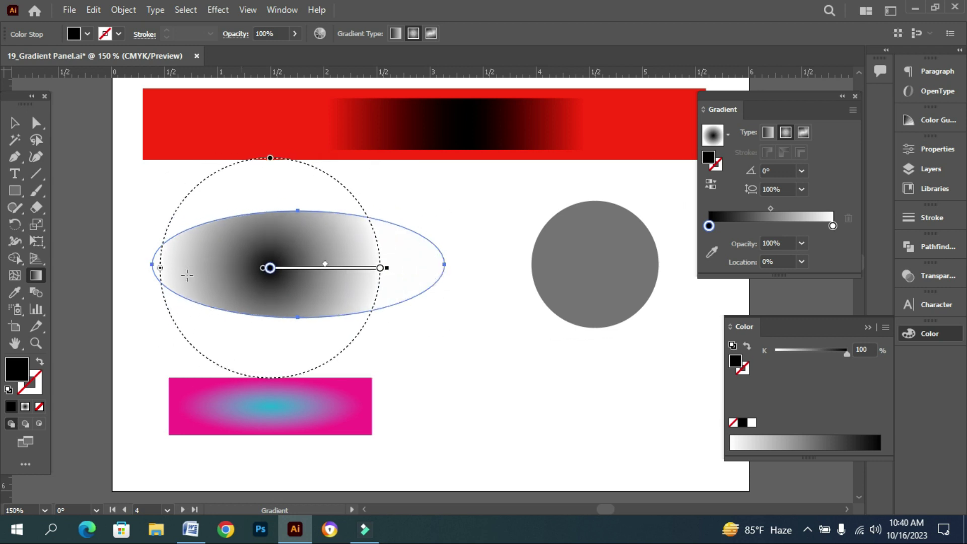
left_click_drag(136, 264, 494, 260)
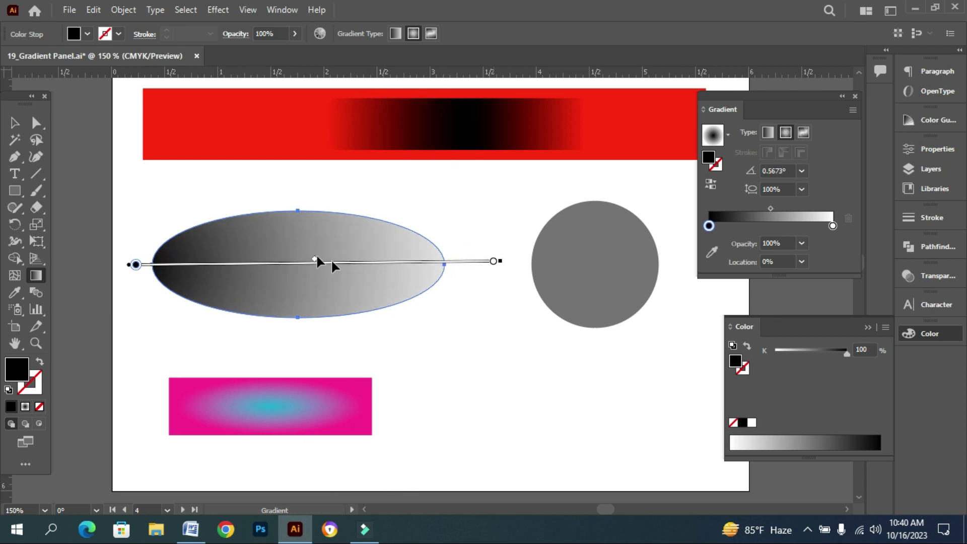
left_click_drag(294, 249, 433, 262)
key("ctrl+z")
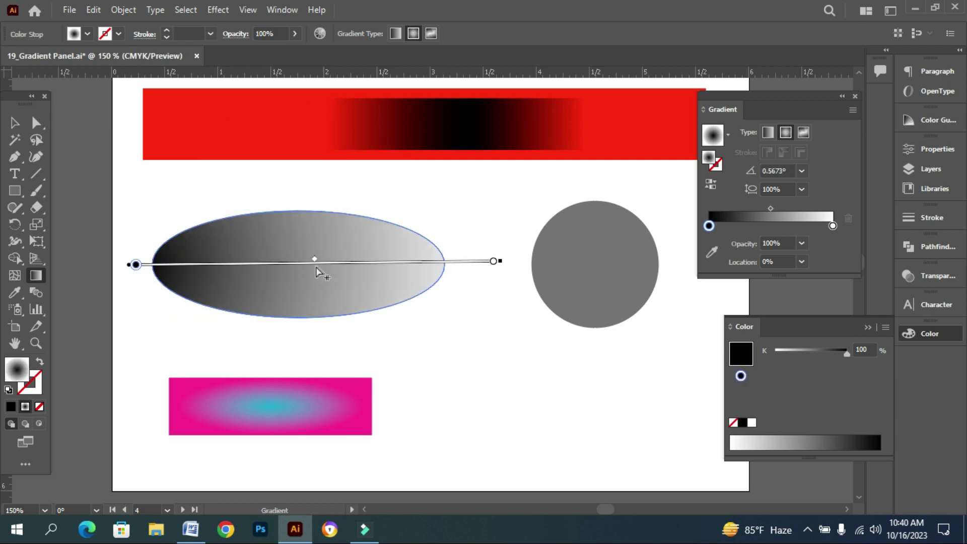
Step: Redraw the radial gradient from the ellipse's center to its right edge and flatten it to an aspect ratio of about 27%
left_click_drag(302, 278, 442, 278)
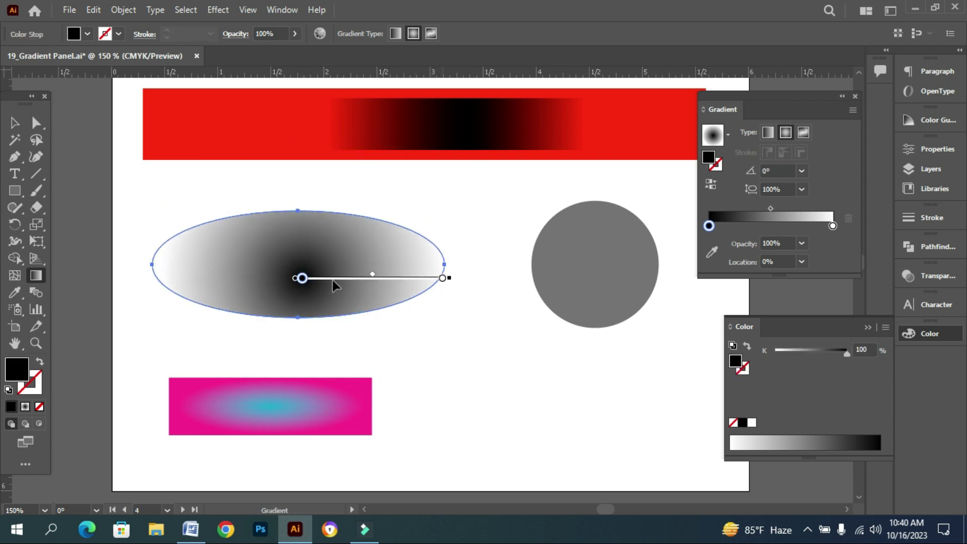
left_click_drag(333, 280, 333, 266)
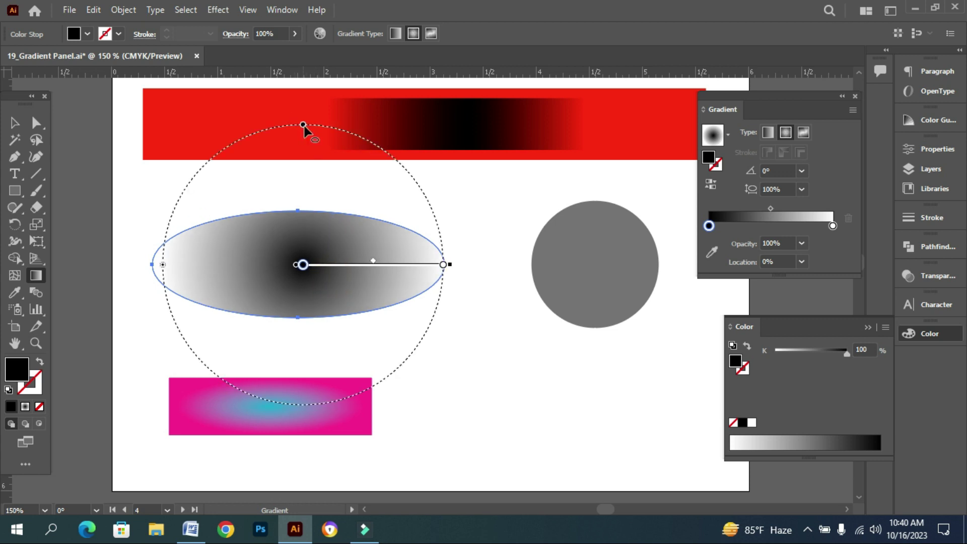
left_click_drag(304, 126, 311, 223)
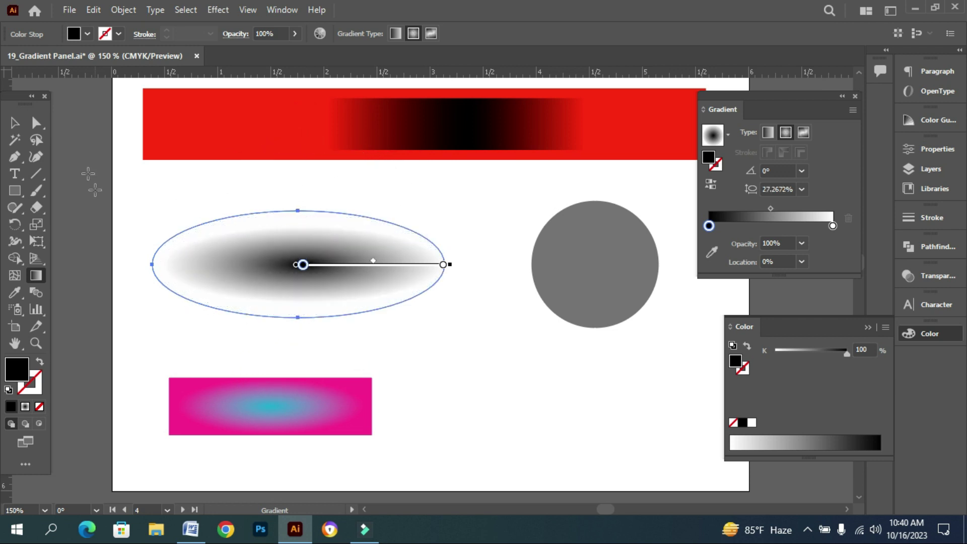
left_click(15, 124)
left_click(488, 383)
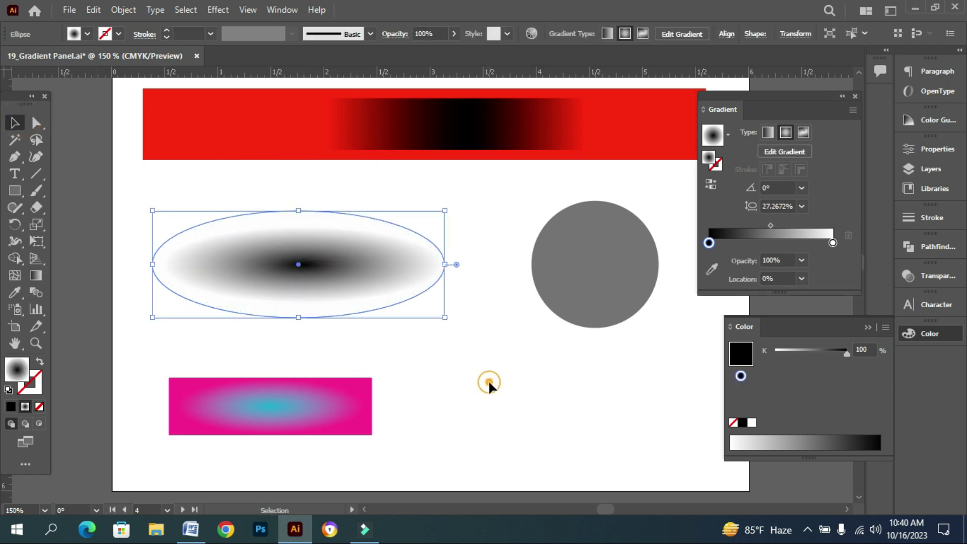
left_click(359, 297)
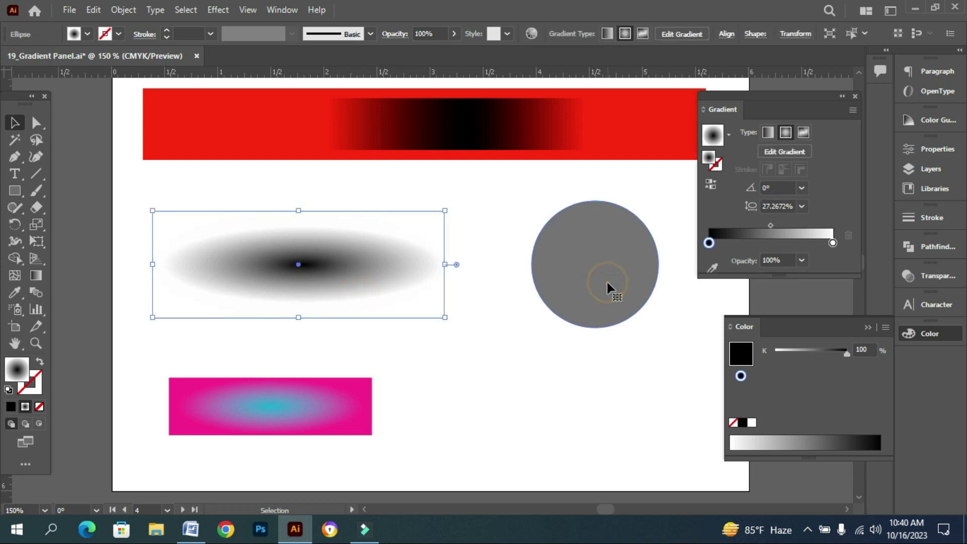
Step: Fill the gray circle with the black-to-white radial gradient and flatten the gradient to an aspect ratio of about 48%
left_click(572, 286)
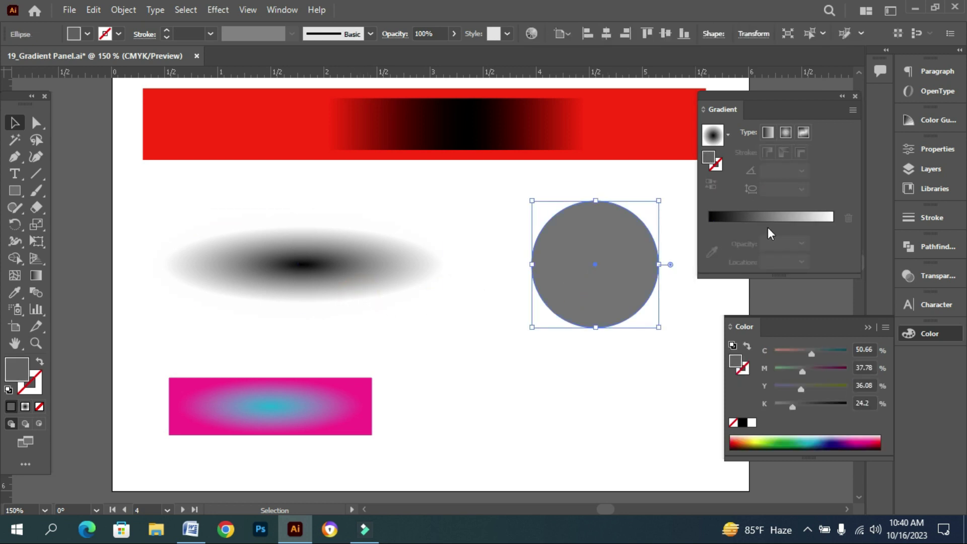
left_click(786, 134)
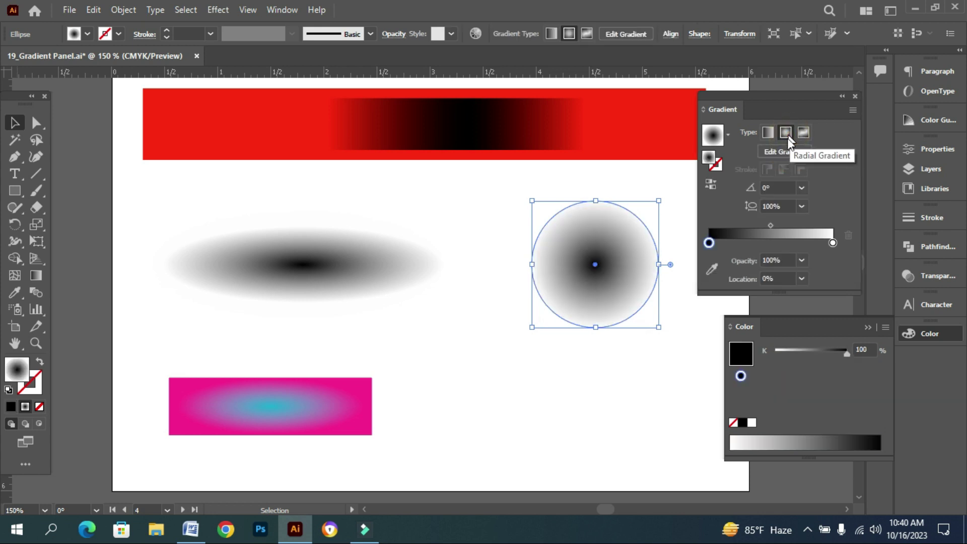
left_click(35, 275)
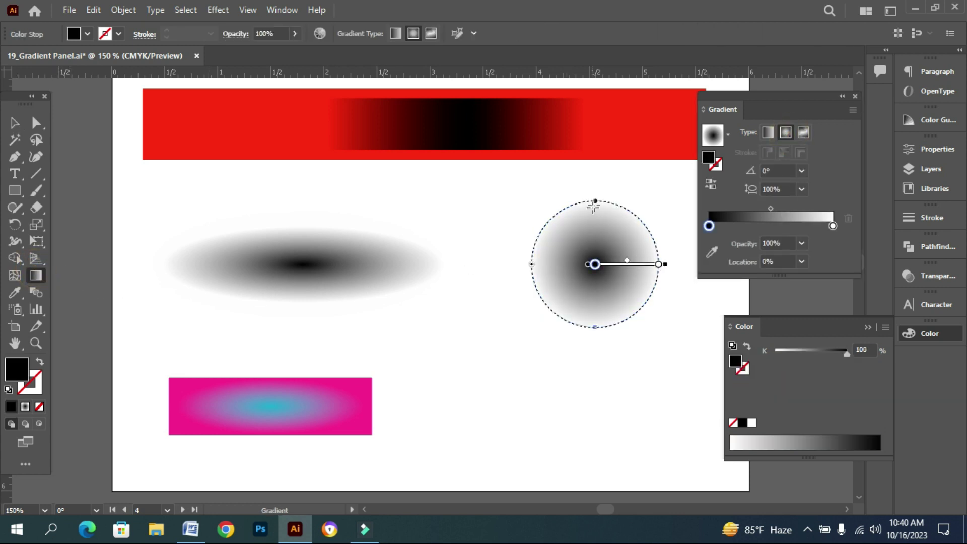
left_click_drag(594, 200, 595, 235)
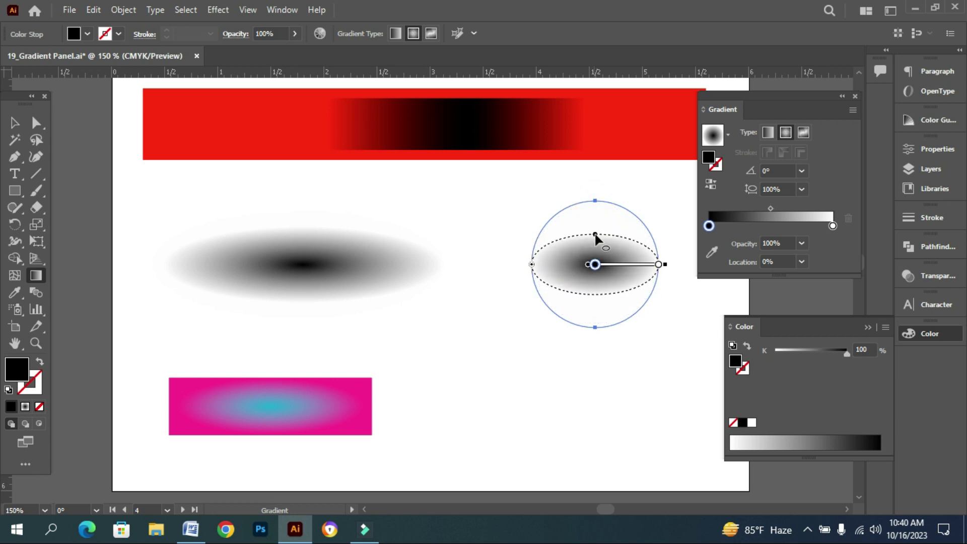
left_click(15, 123)
left_click(480, 326)
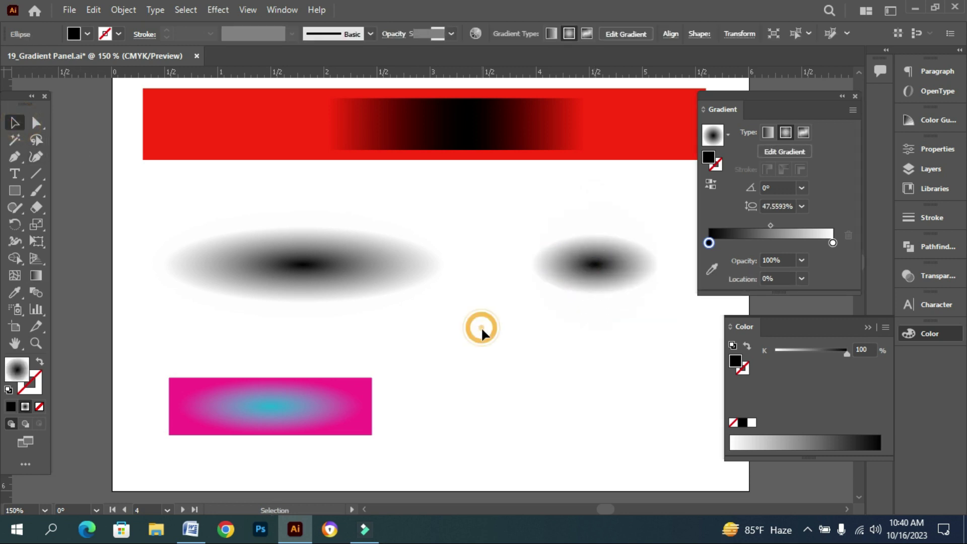
Step: Flatten the circle's radial gradient further to an aspect ratio of about 26% and deselect the circle
left_click(585, 265)
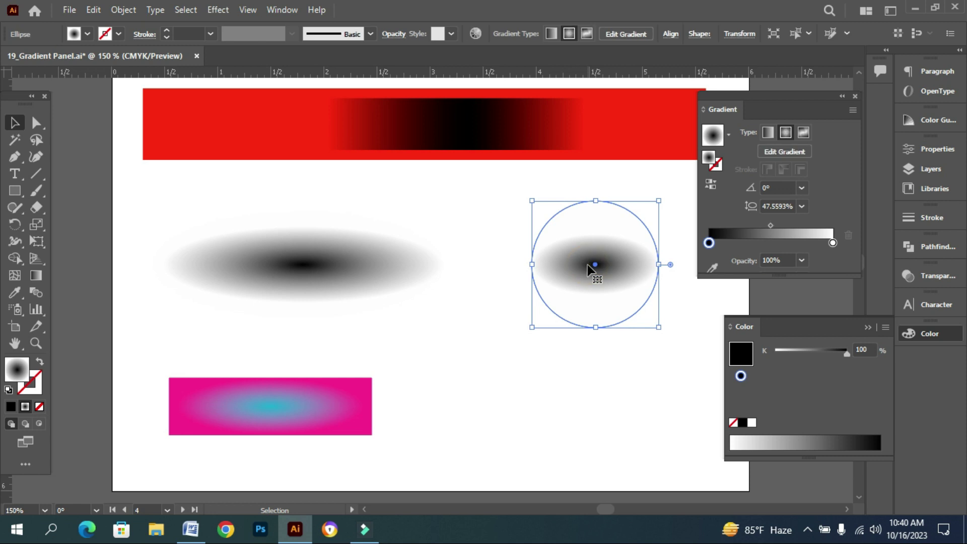
left_click(35, 275)
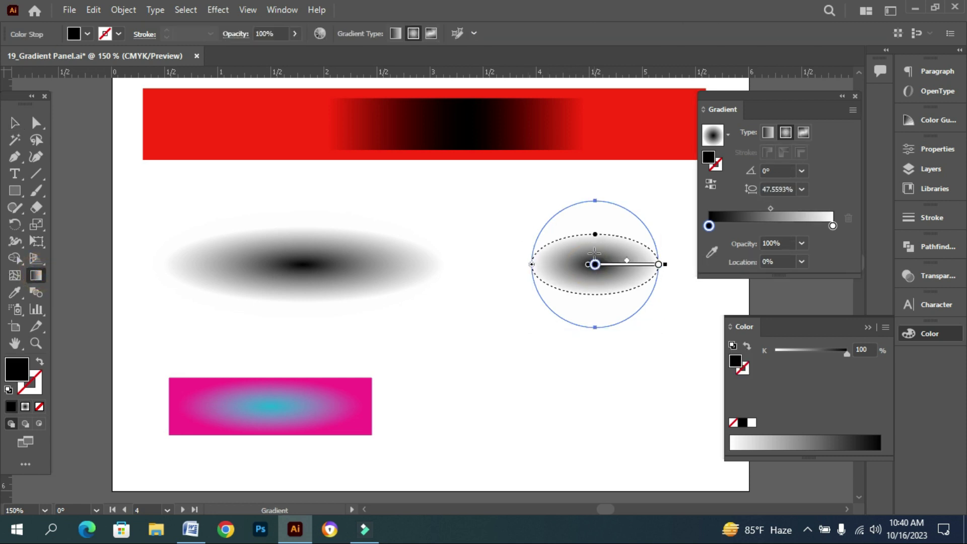
left_click_drag(594, 236, 594, 255)
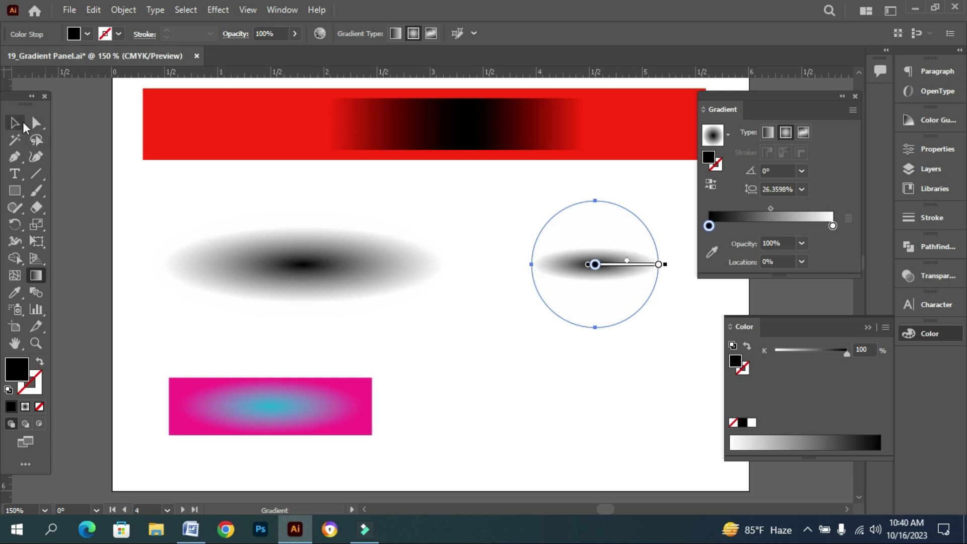
left_click(14, 123)
left_click(547, 362)
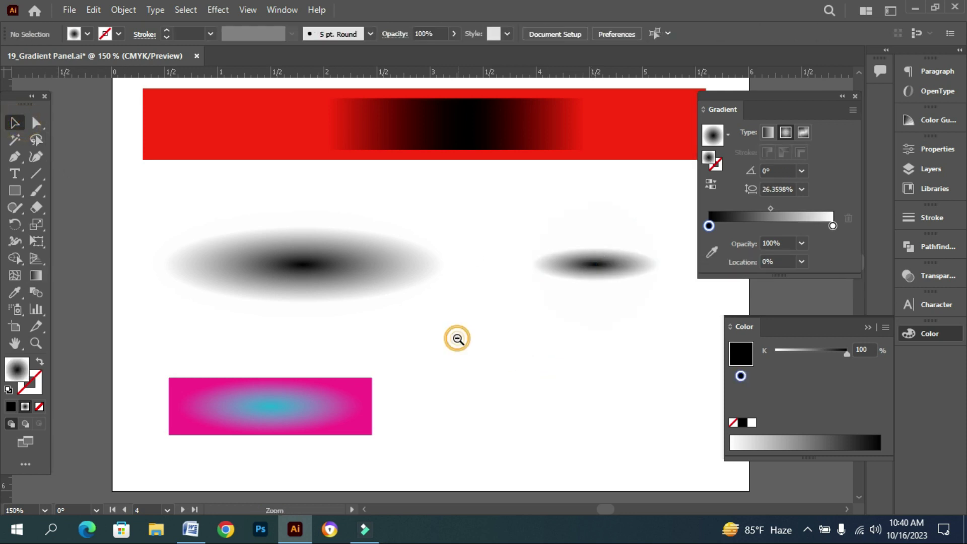
Step: Switch the cyan-to-magenta rectangle's gradient below the ellipse to linear and back to radial
left_click(458, 339, "ctrl+alt")
left_click_drag(399, 348, 406, 314)
left_click(350, 306)
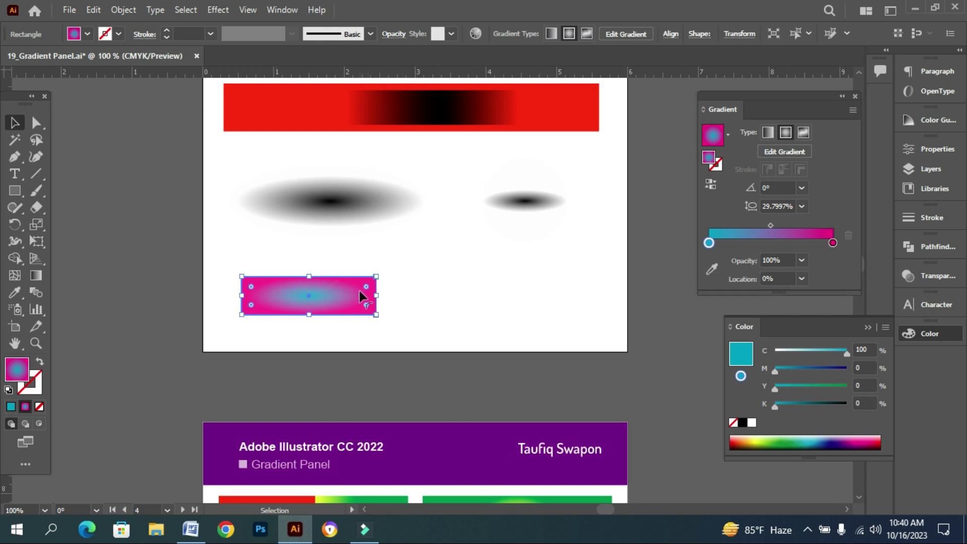
left_click(770, 134)
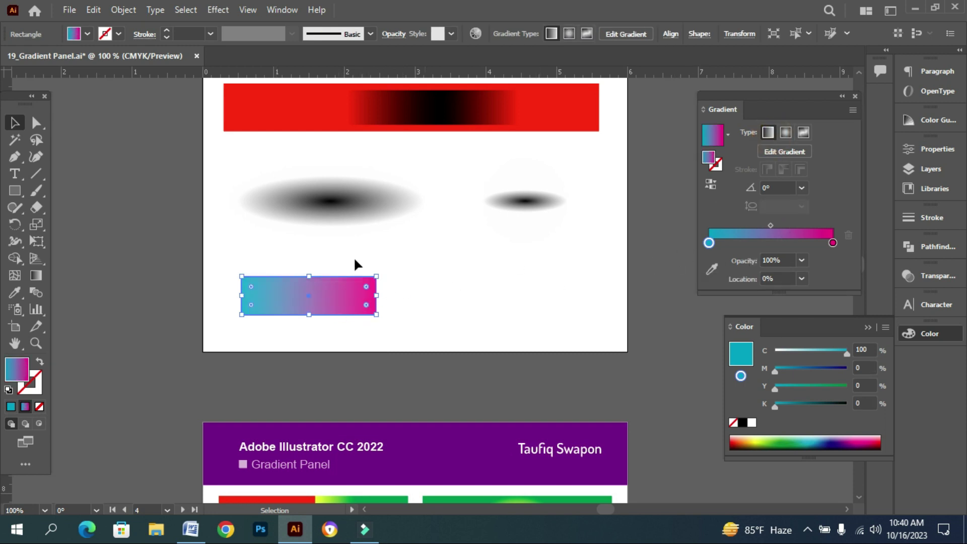
left_click(785, 133)
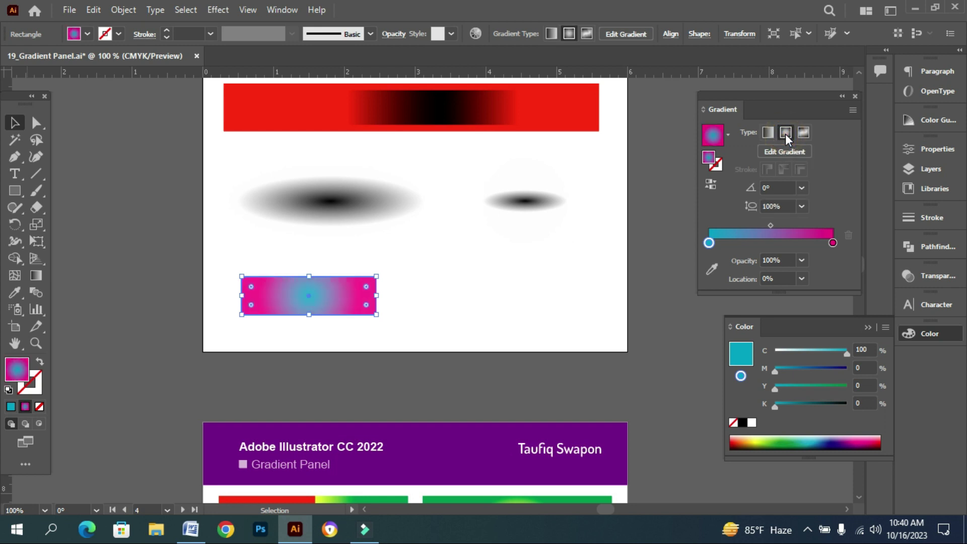
Step: Flatten the cyan-to-magenta rectangle's radial gradient to an aspect ratio of about 31%, widen it past the right edge, and deselect the rectangle
left_click(36, 277)
left_click_drag(308, 244, 309, 280)
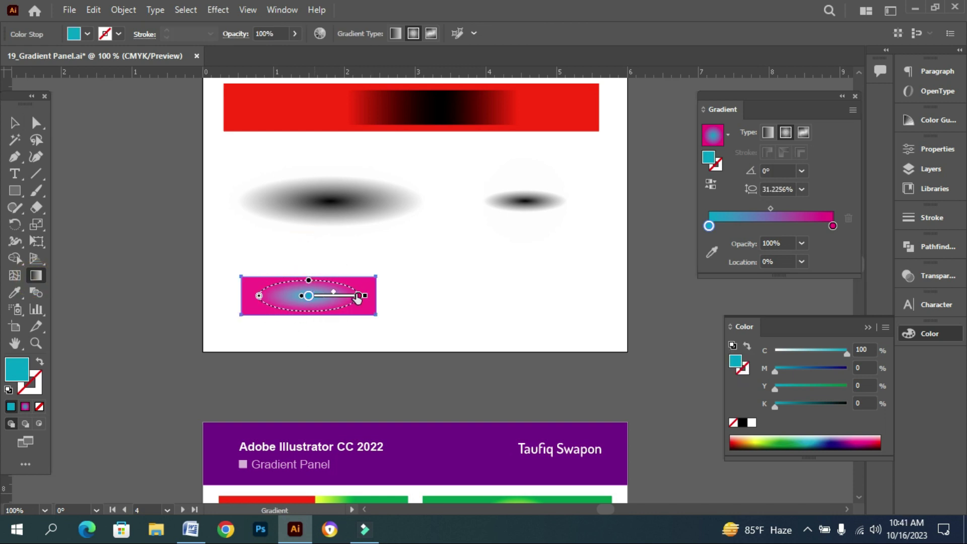
left_click_drag(365, 297, 389, 297)
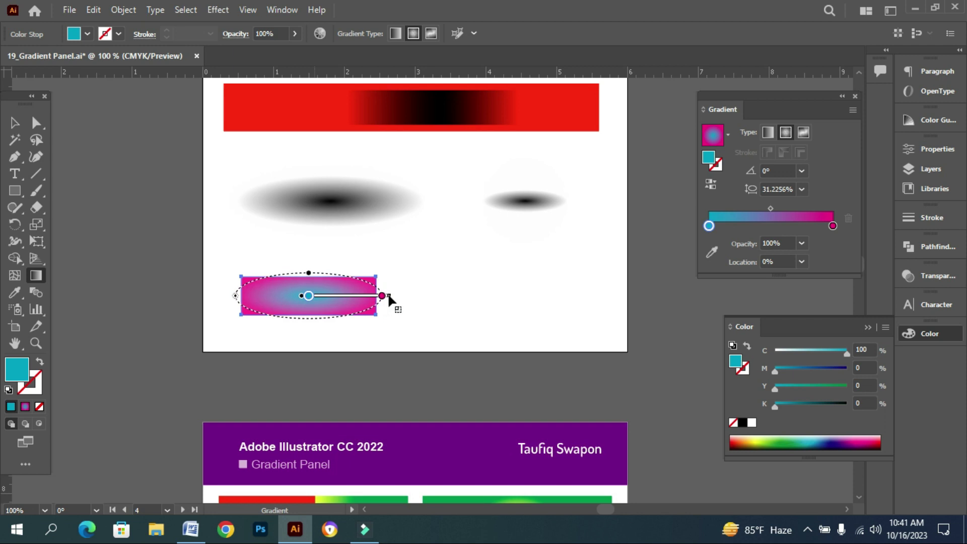
left_click(14, 122)
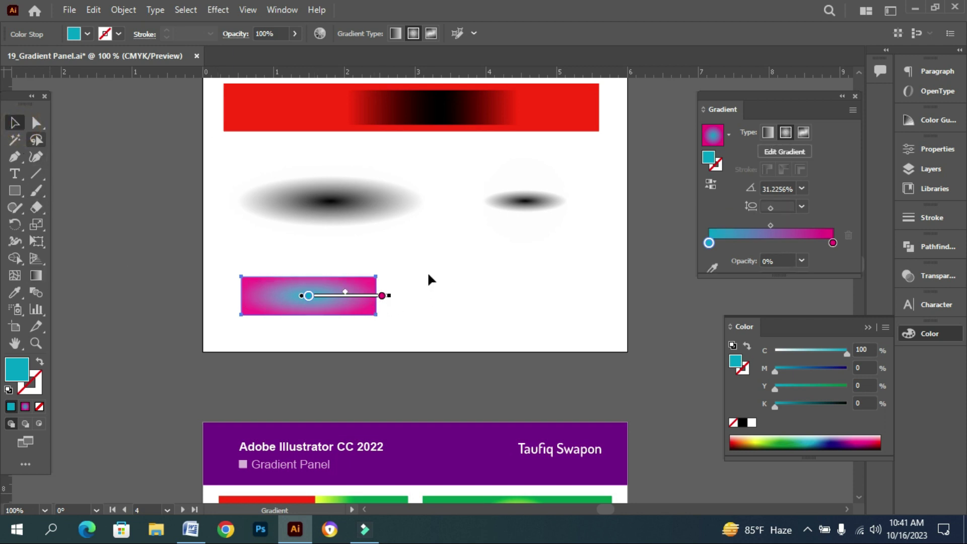
left_click(428, 276)
Step: Delete the two sample flags with yellow glow from the upper part of the next artboard
left_click_drag(439, 418, 453, 222)
left_click(454, 283, "ctrl")
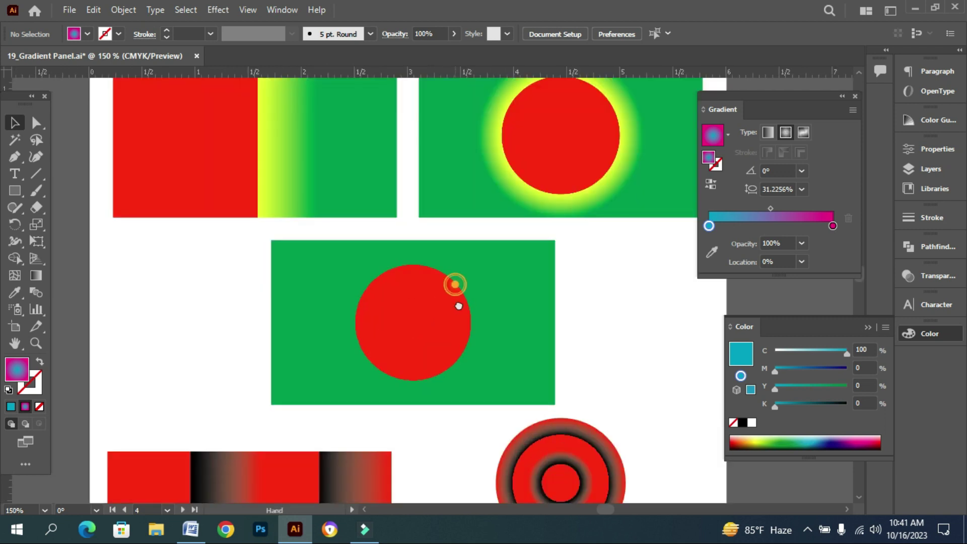
scroll(460, 302, "up", 2)
scroll(458, 286, "up", 1)
left_click(456, 299, "ctrl+alt")
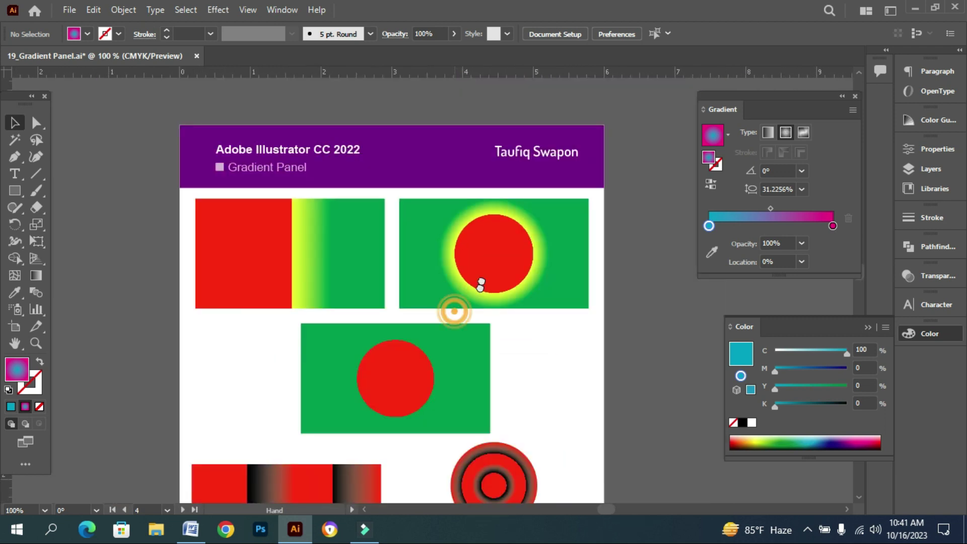
left_click(488, 268, "ctrl")
left_click_drag(479, 271, 546, 277)
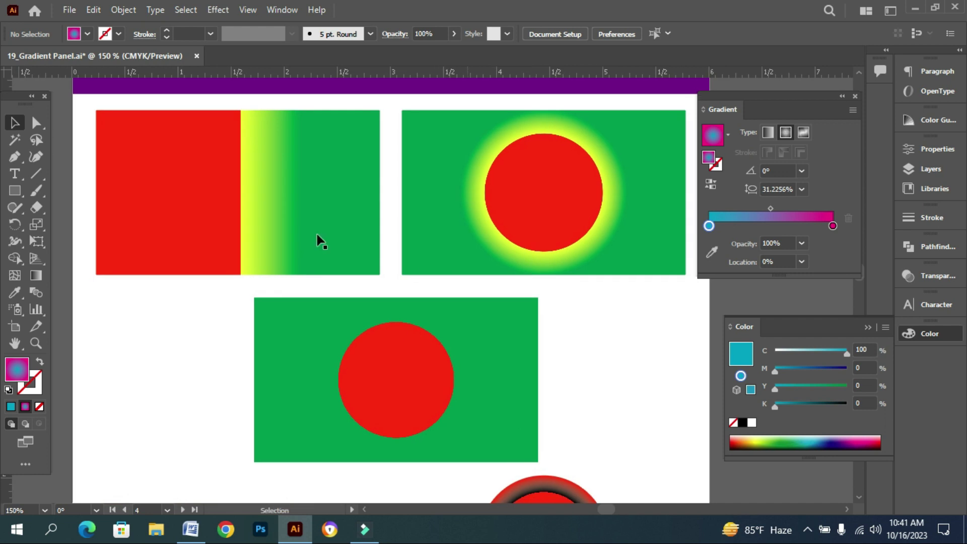
left_click(291, 208)
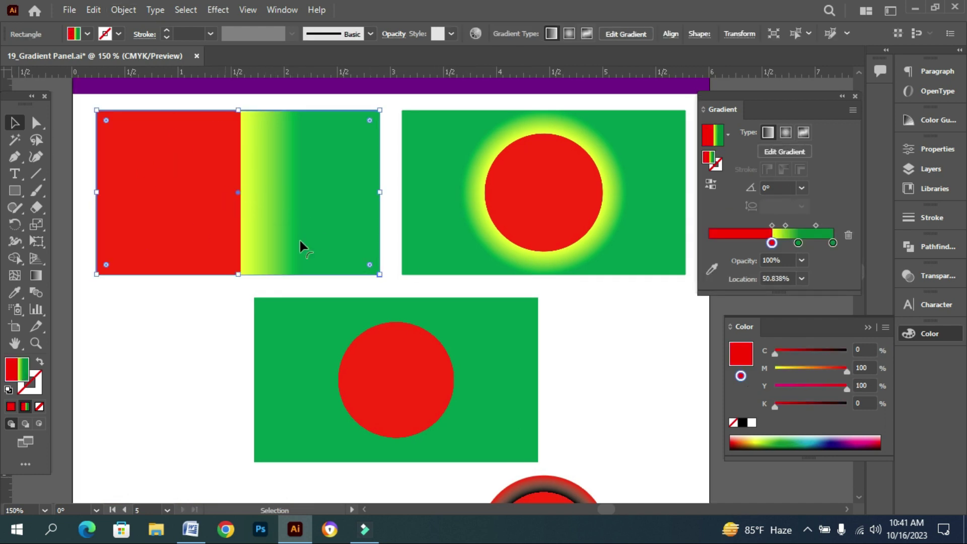
key("space")
left_click(366, 359)
scroll(366, 358, "up", 2)
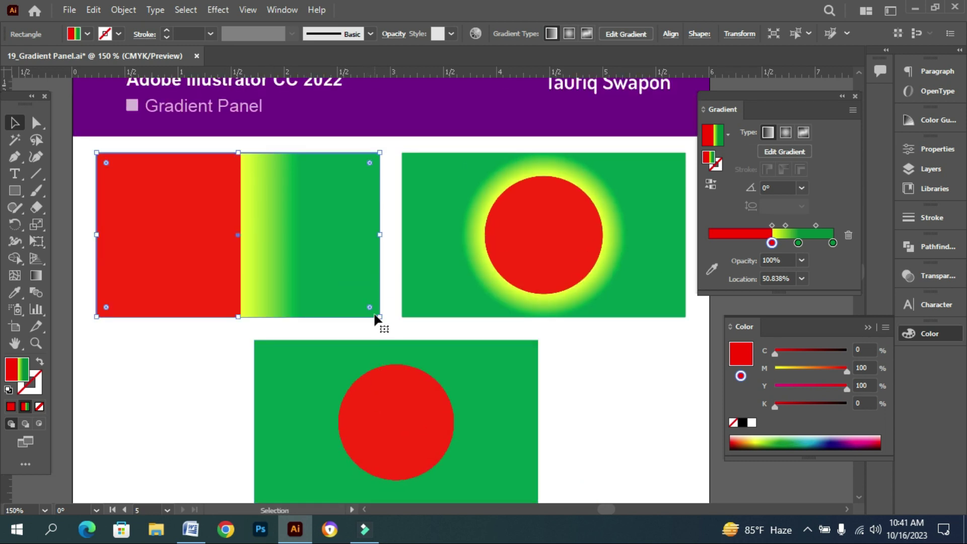
key("Delete")
left_click(483, 273)
key("Delete")
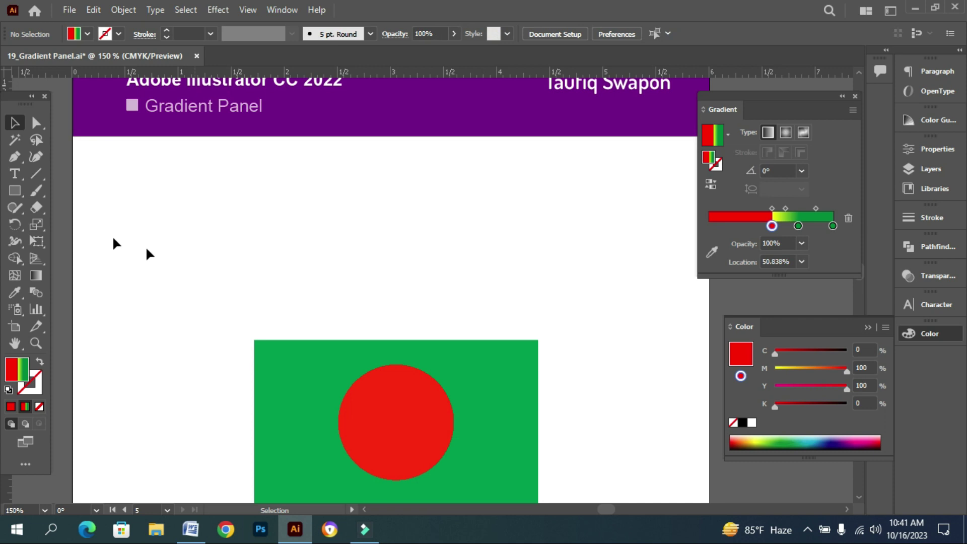
Step: Draw a rectangle about 2.5 by 1.4 inches under the purple header and fill it with the white-to-black linear gradient
left_click(15, 190)
left_click_drag(112, 161, 374, 311)
left_click(15, 292)
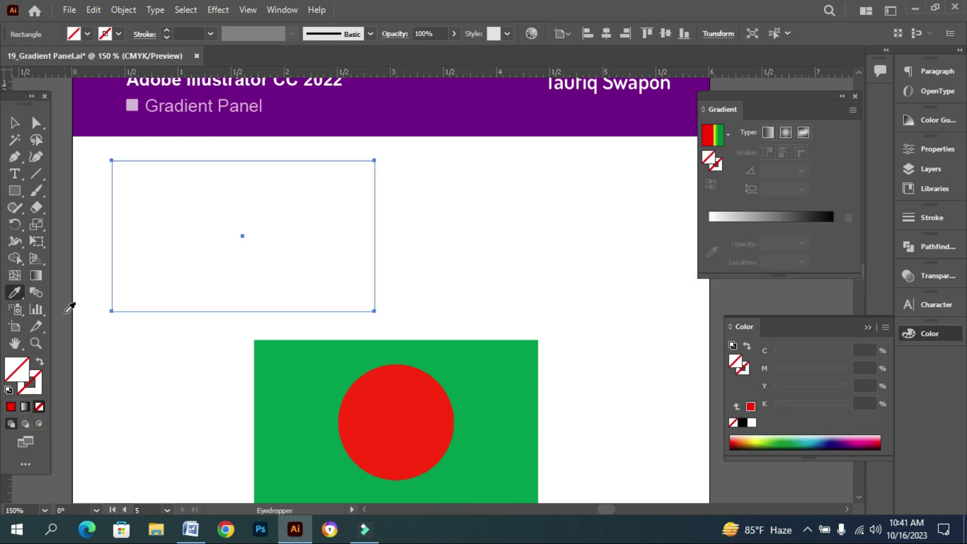
left_click(64, 311)
left_click(14, 123)
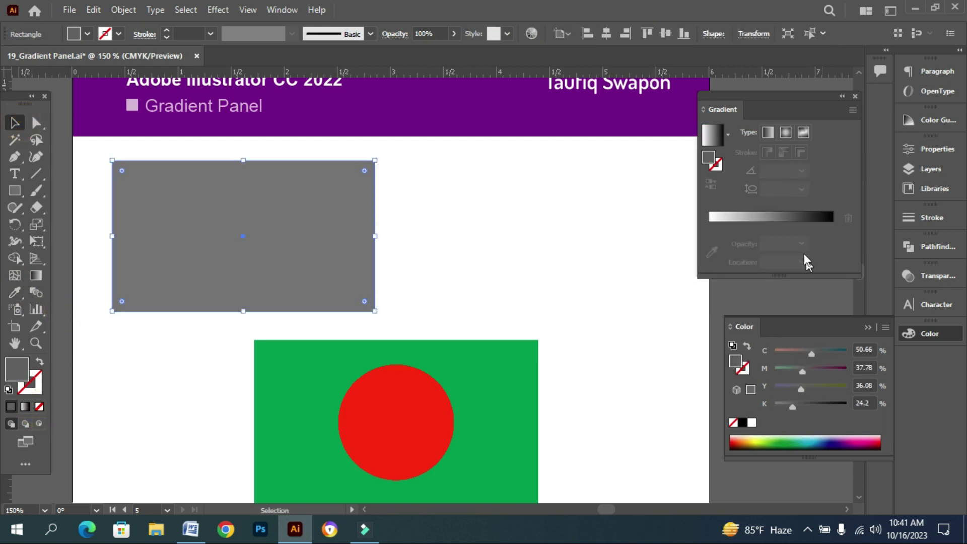
left_click(776, 222)
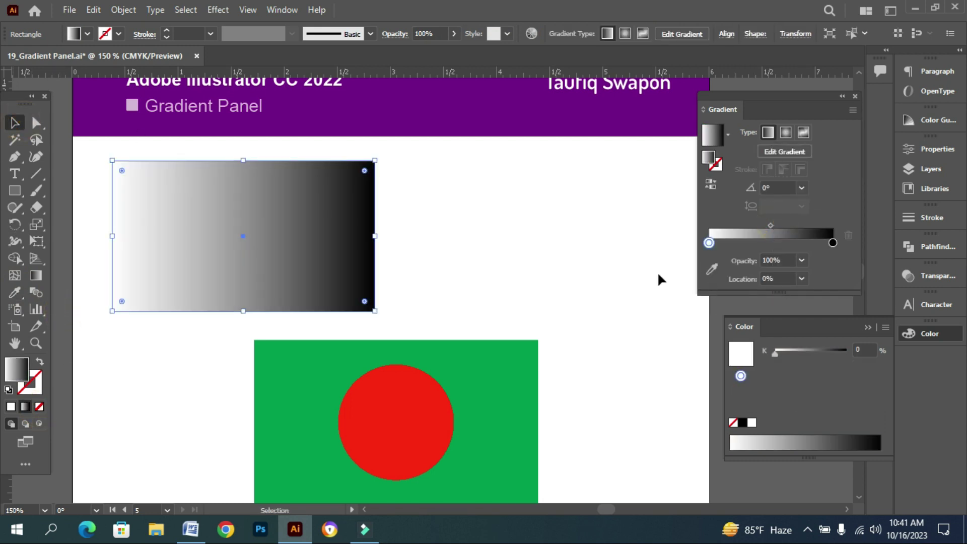
Step: Color the gradient's start stop green and its end stop pure red (M=100, Y=100)
left_click(708, 243)
double_click(709, 243)
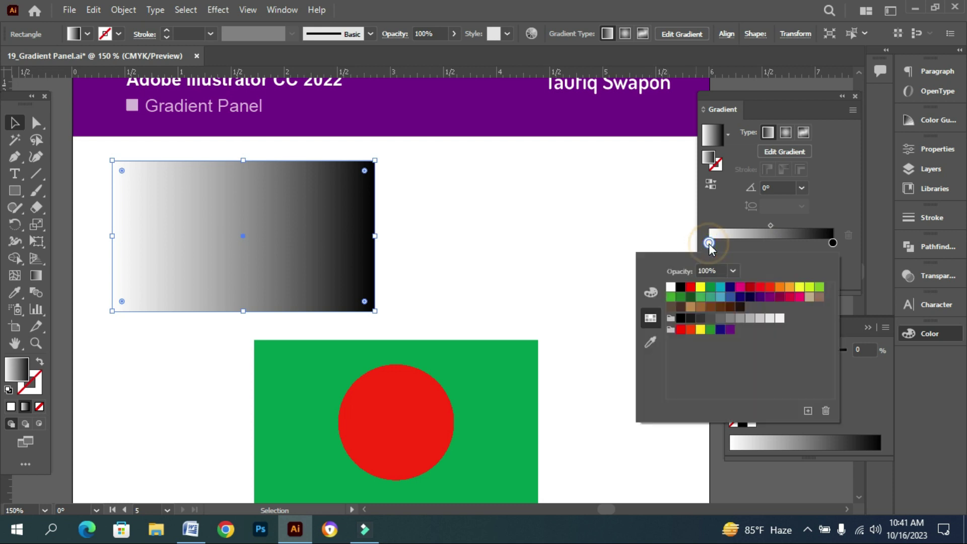
left_click(711, 288)
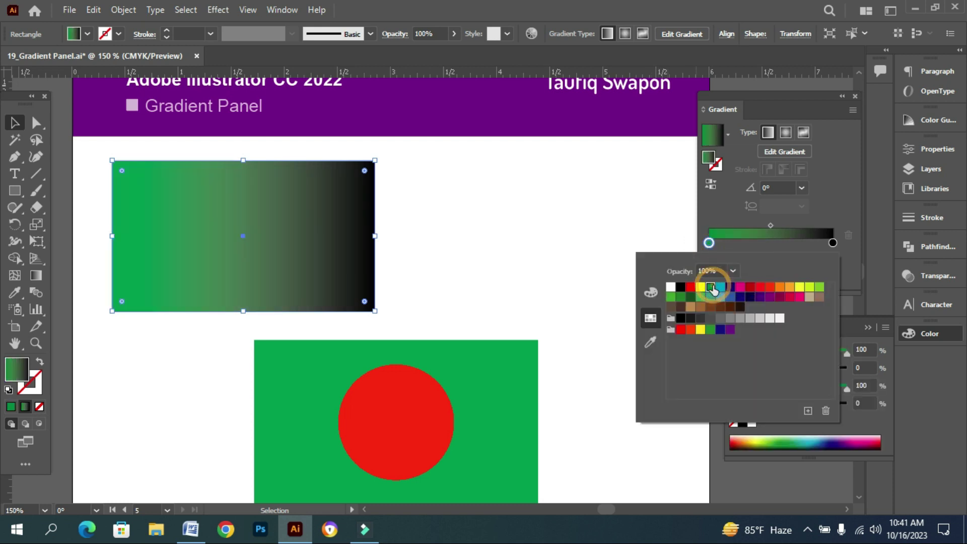
left_click(832, 242)
left_click(833, 243)
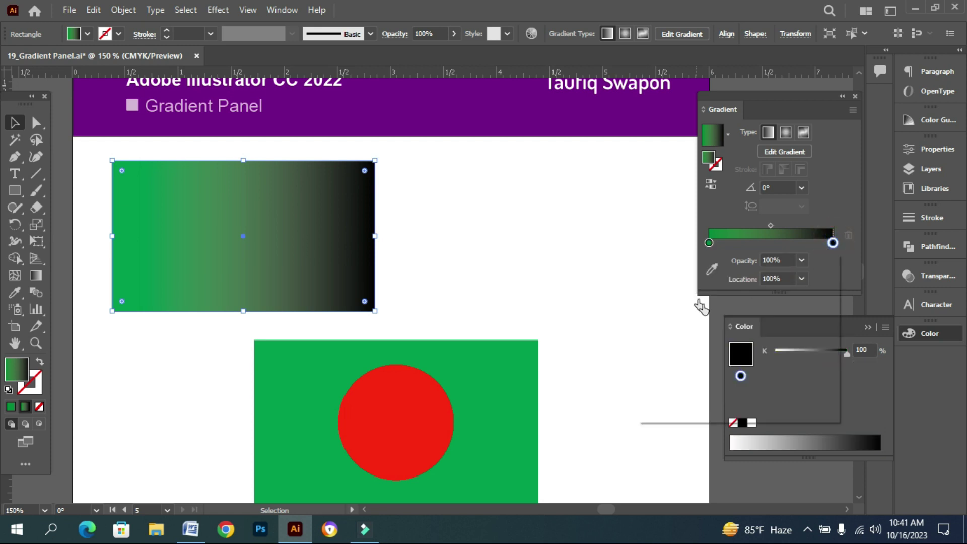
left_click(751, 290)
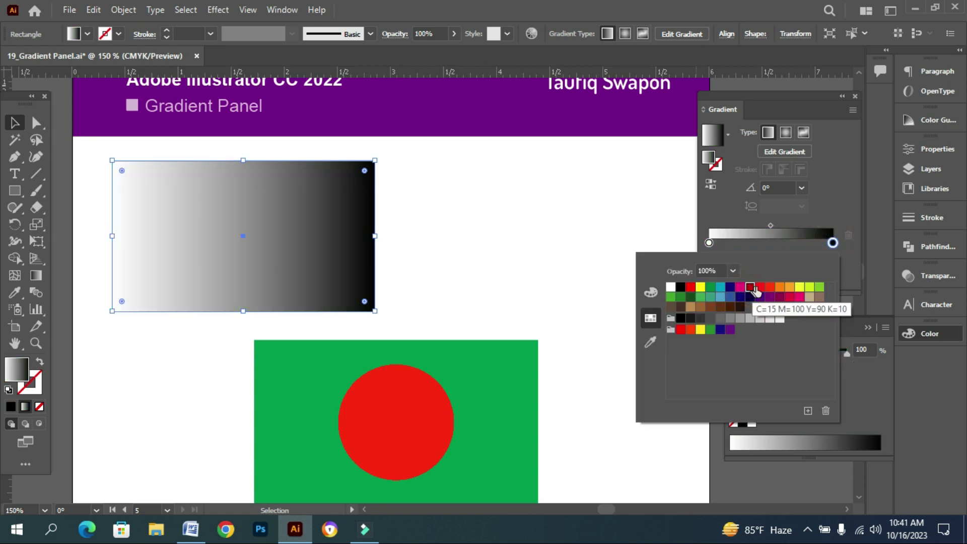
left_click(680, 330)
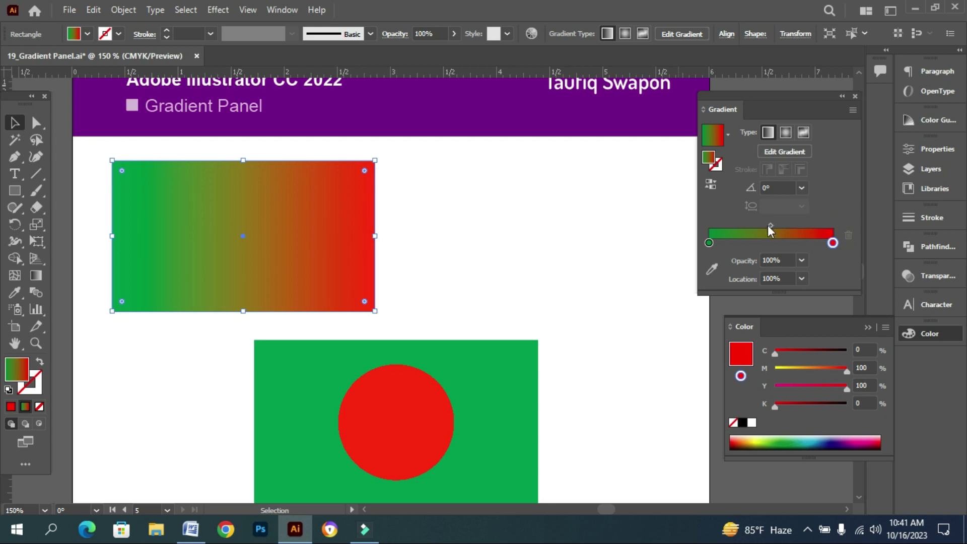
Step: Shift the gradient's midpoint slightly off center and reset its location to 50%
left_click_drag(767, 225, 770, 225)
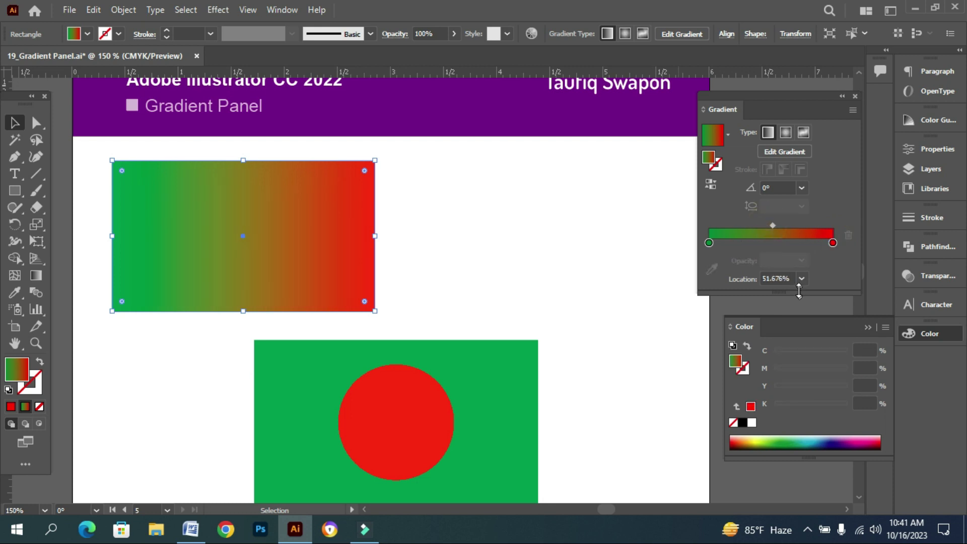
left_click_drag(775, 227, 772, 225)
left_click(801, 279)
left_click(825, 374)
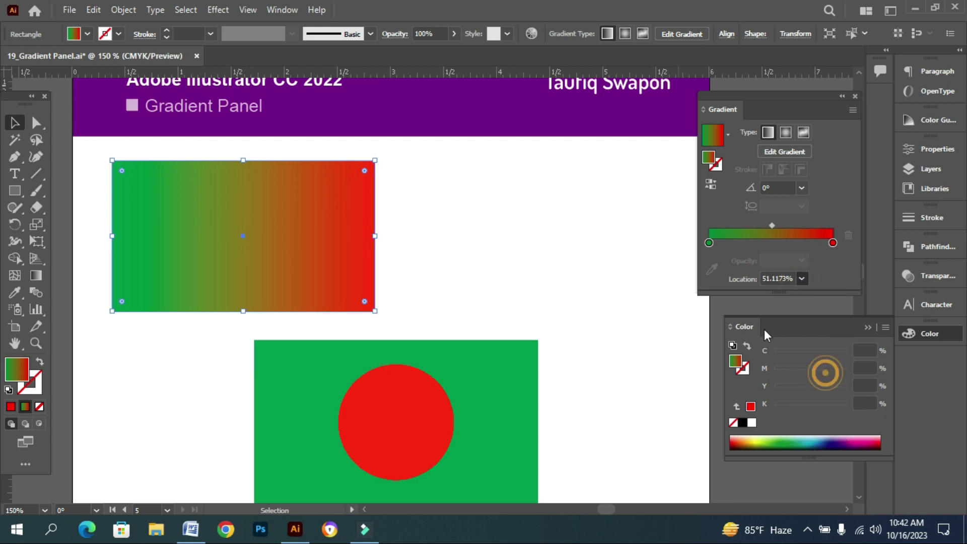
Step: Set the location of both the green and the red color stops to 50% for a hard edge between them
left_click(709, 242)
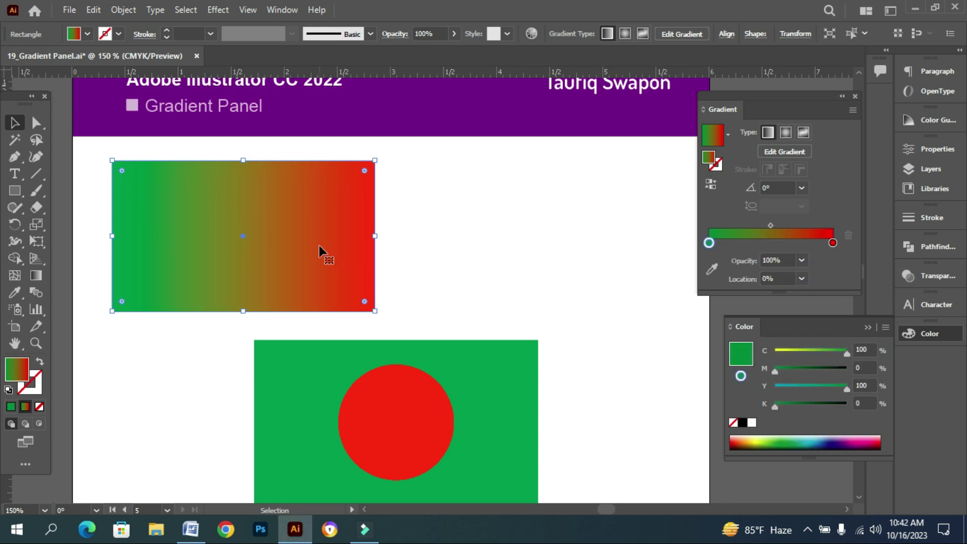
left_click(709, 243)
left_click(800, 279)
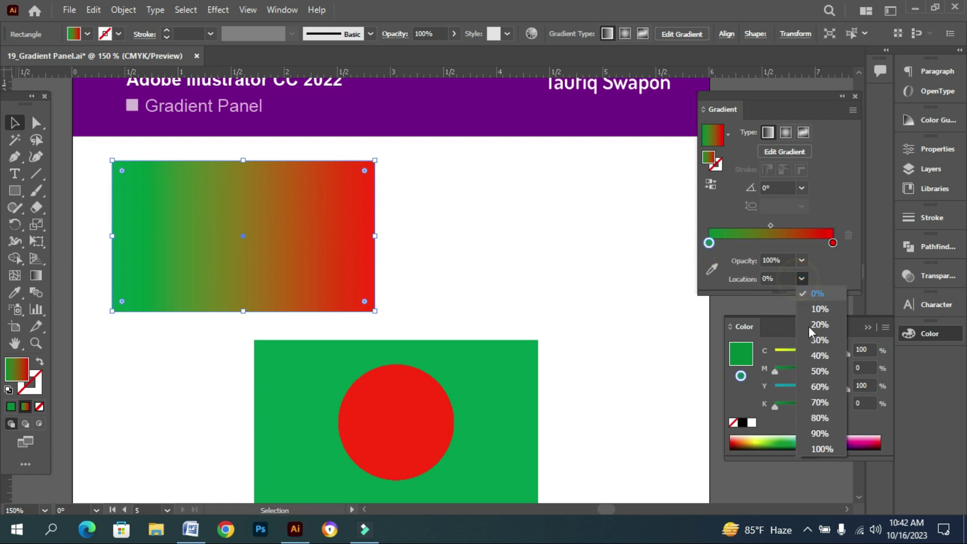
left_click(817, 373)
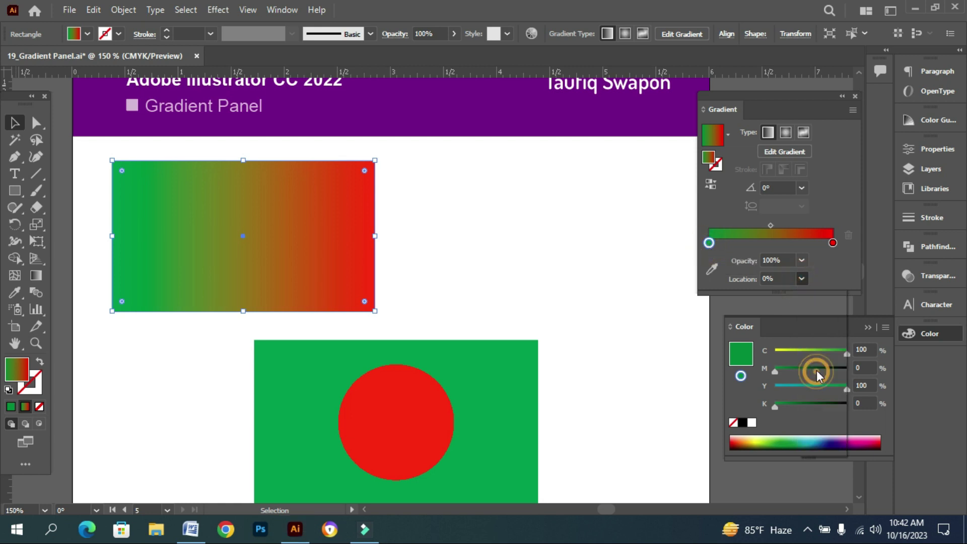
left_click(832, 243)
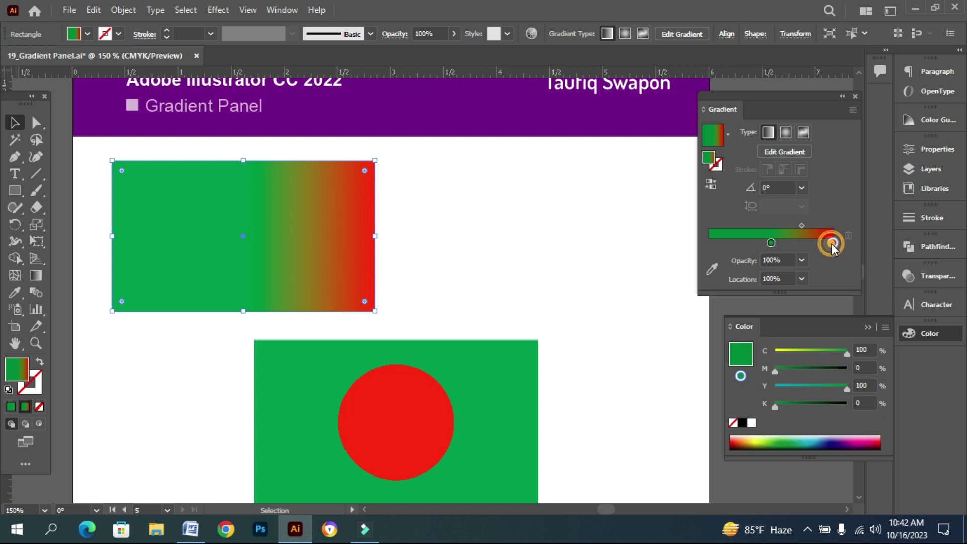
left_click(803, 280)
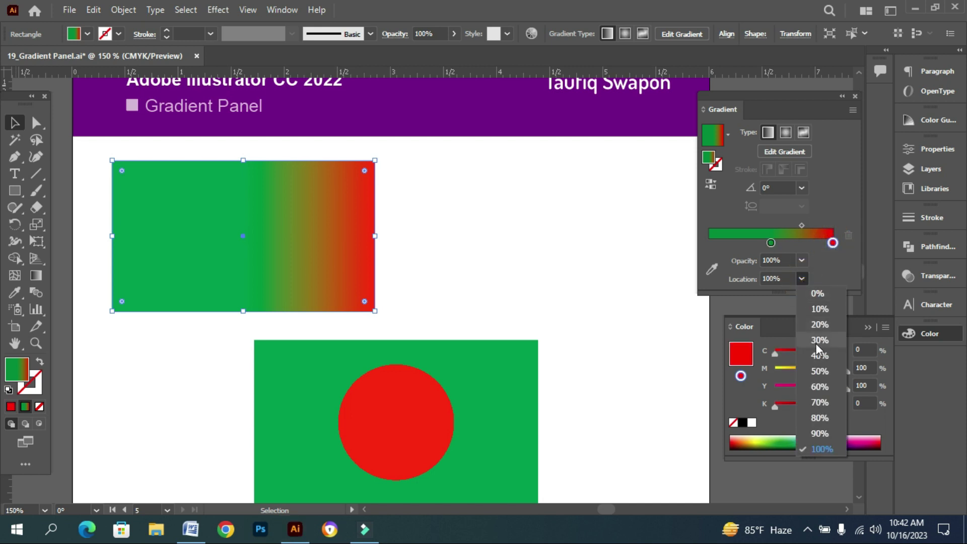
left_click(820, 371)
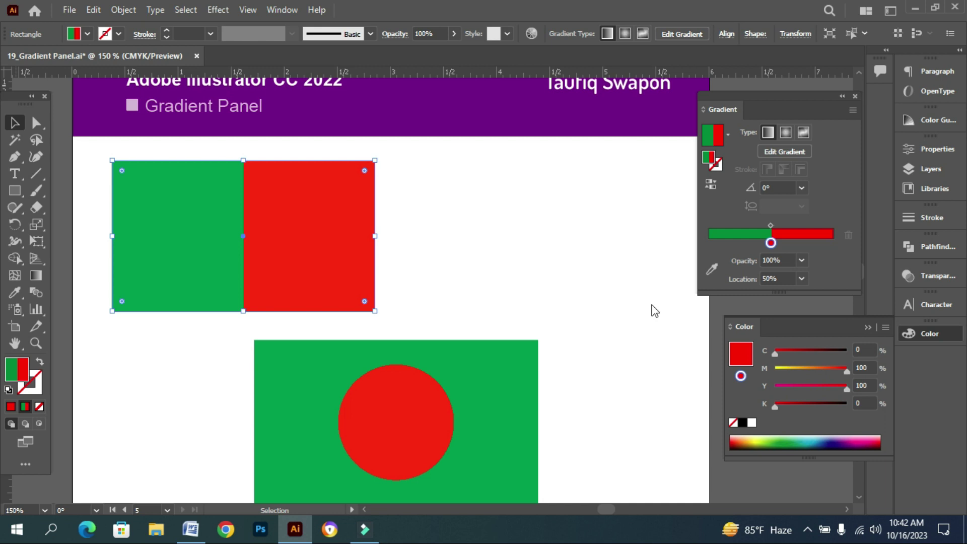
Step: Change the rectangle's gradient to radial, reverse it to put the red circle on green, and deselect the rectangle
left_click(385, 259)
left_click(263, 261)
left_click(786, 133)
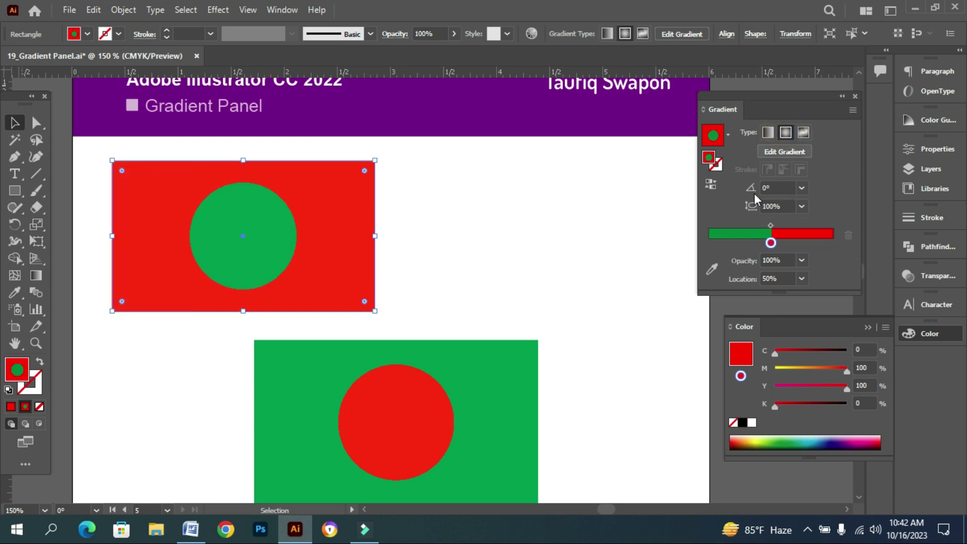
left_click(713, 188)
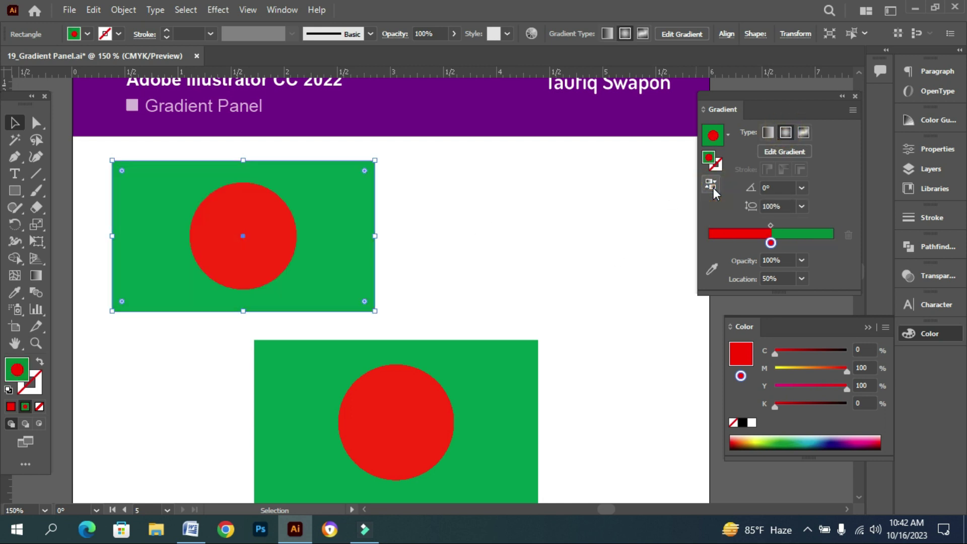
left_click(458, 263)
Step: Delete the old sample flag below and place a copy of the new flag directly to its right
left_click(351, 260)
left_click(409, 401)
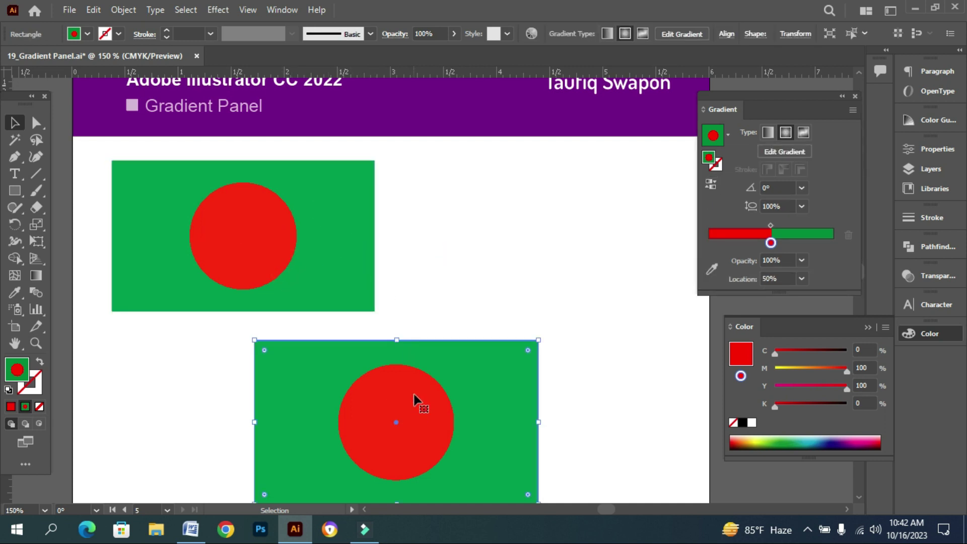
key("Delete")
left_click_drag(322, 283, 625, 283)
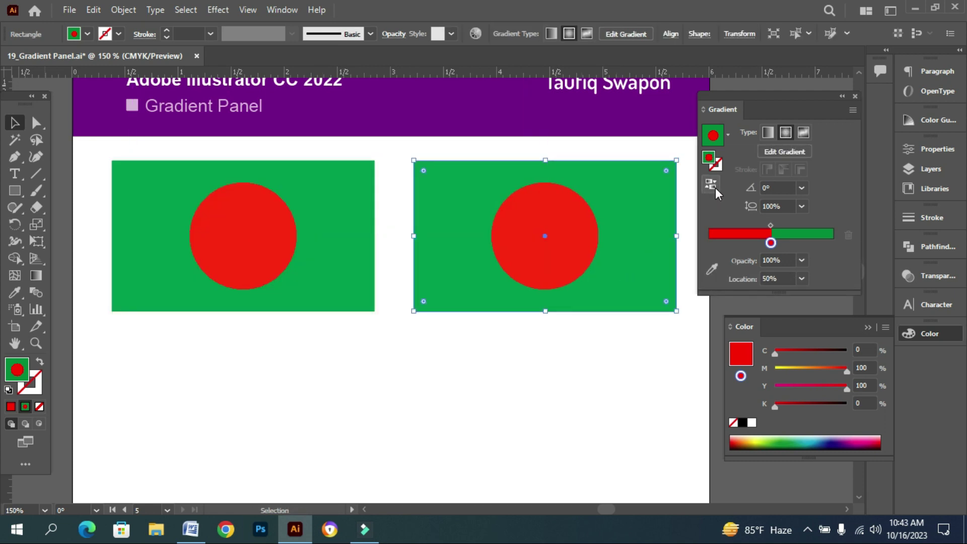
Step: Switch the copied flag's gradient to linear at a 45° angle and deselect it
left_click(768, 133)
left_click(784, 189)
type("45")
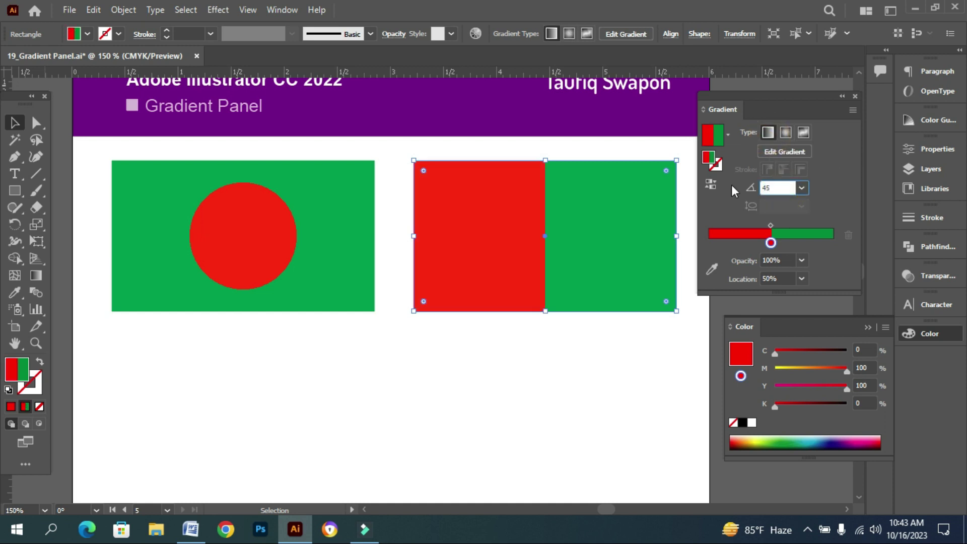
key("Return")
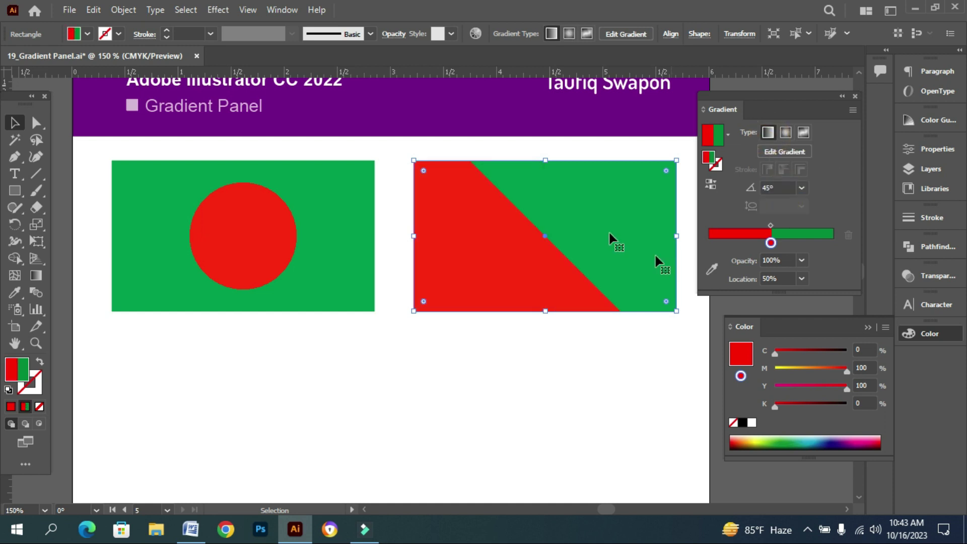
left_click(647, 354)
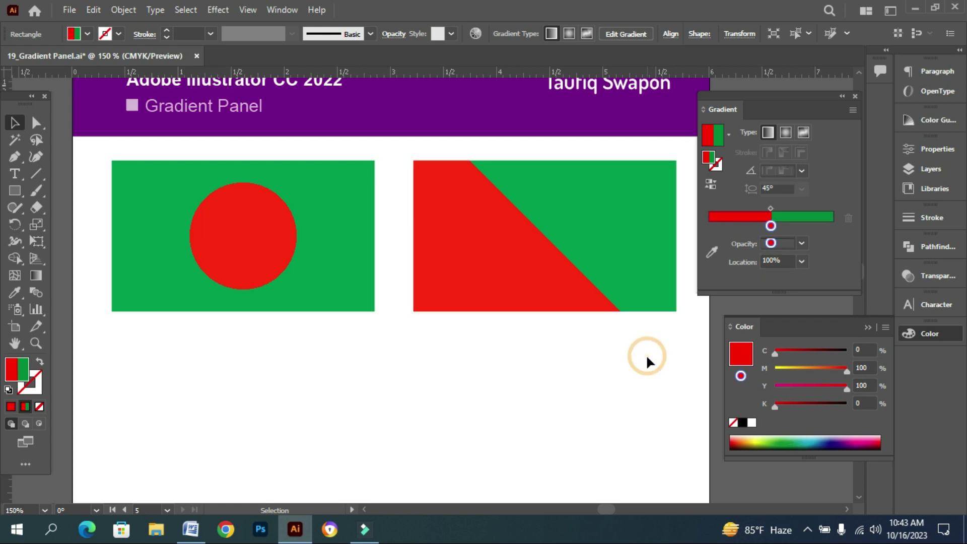
Step: Draw a gradient-filled rectangle about 3.1 by 1 inches in the empty space above the red-and-black striped bar
left_click(420, 297, "ctrl+alt")
scroll(425, 355, "down", 3)
left_click(430, 408, "ctrl")
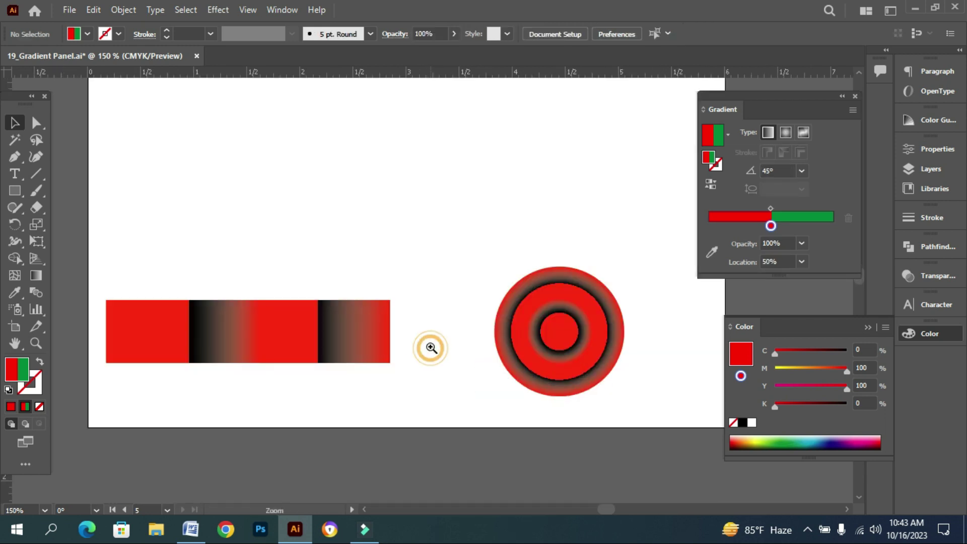
scroll(440, 364, "up", 1)
scroll(410, 280, "up", 3)
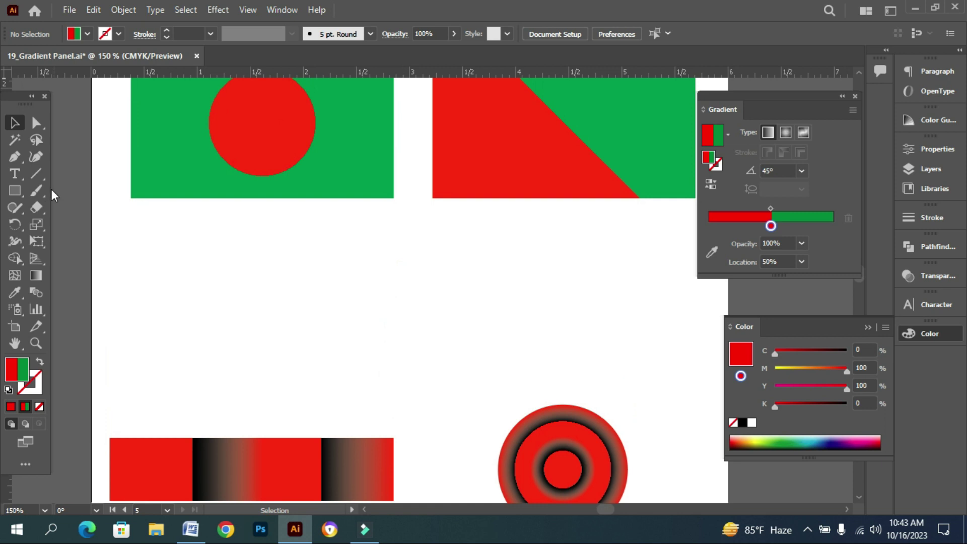
left_click(15, 191)
mouse_move(116, 233)
left_mouse_down()
mouse_move(180, 261)
mouse_move(456, 337)
mouse_move(446, 335)
left_mouse_up()
key("v")
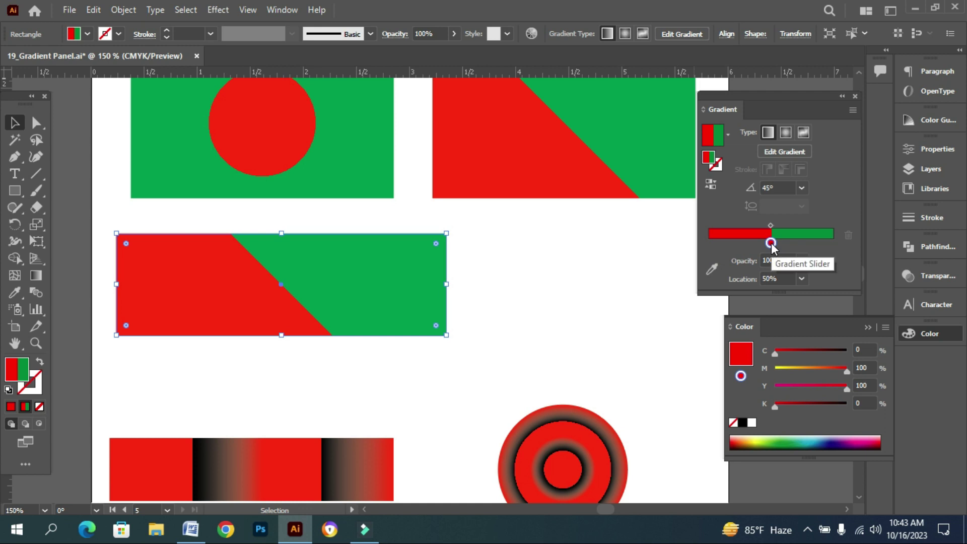
Step: Spread the new rectangle's red and green stops to 0% and 100%, and recolor the green stop red (M 100, Y 100)
left_click_drag(771, 243, 832, 243)
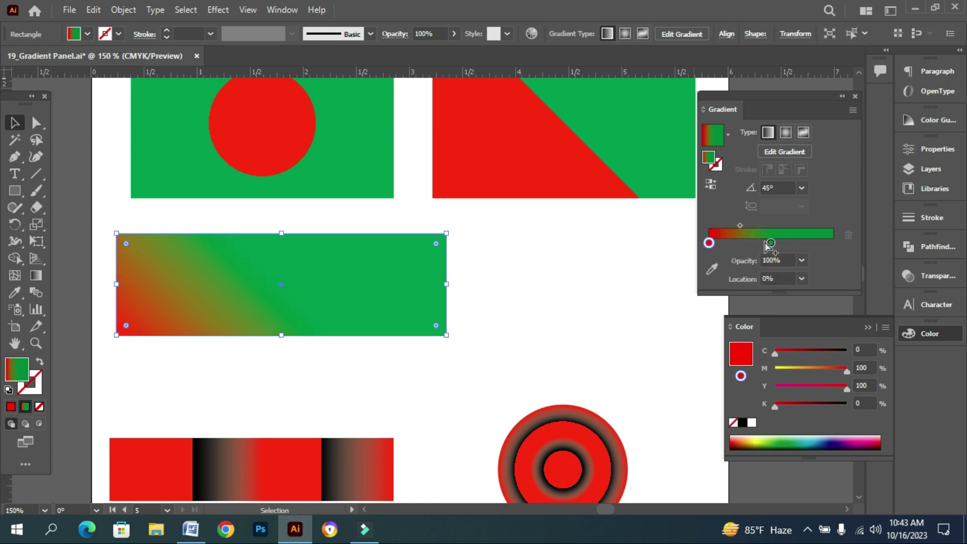
left_click(709, 243)
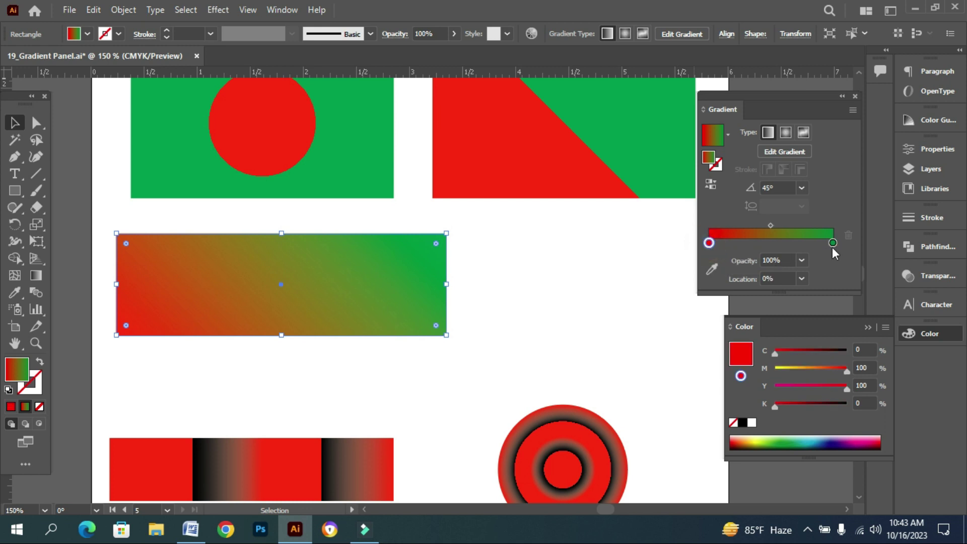
left_click(833, 244)
left_click(752, 422)
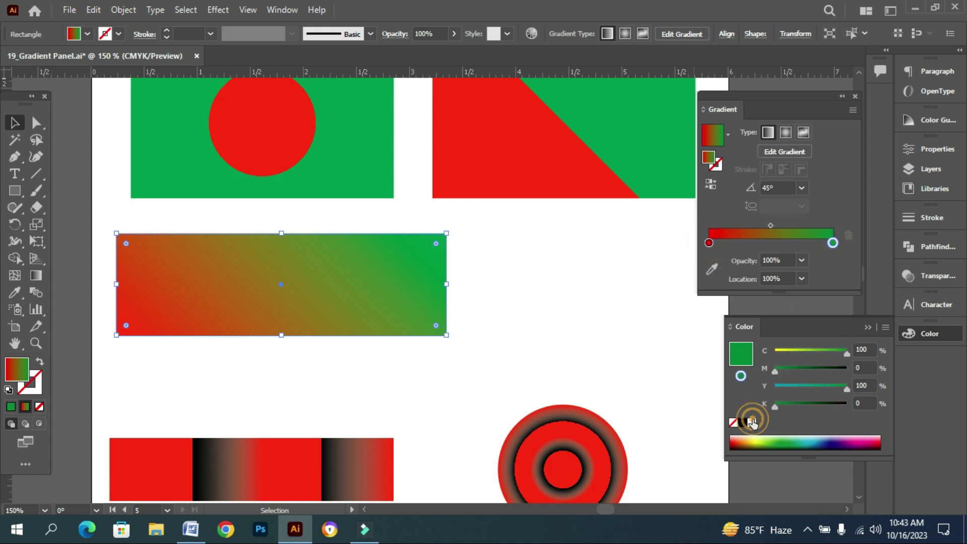
left_click_drag(799, 369, 927, 380)
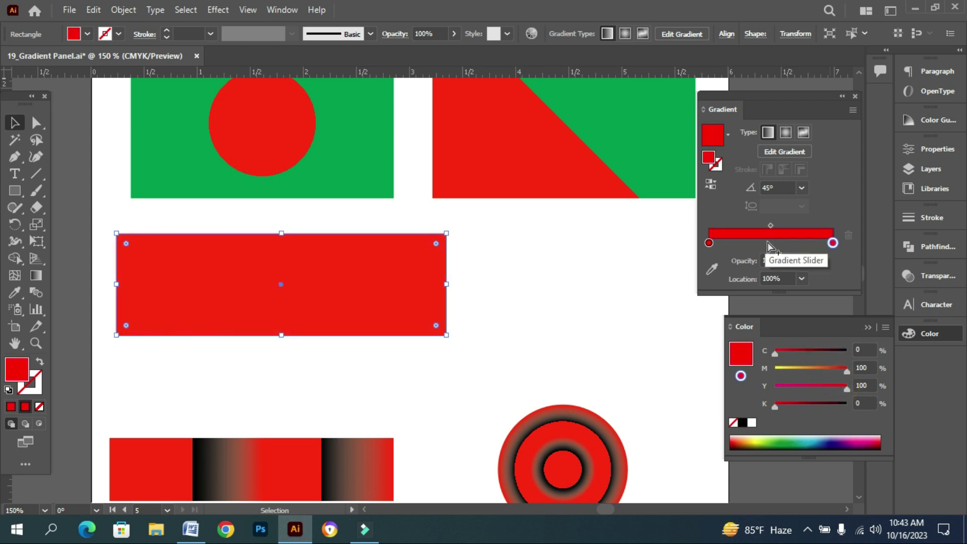
Step: Add a black stop at about 28% on the rectangle's gradient and set the gradient angle to 0°
left_click(743, 244)
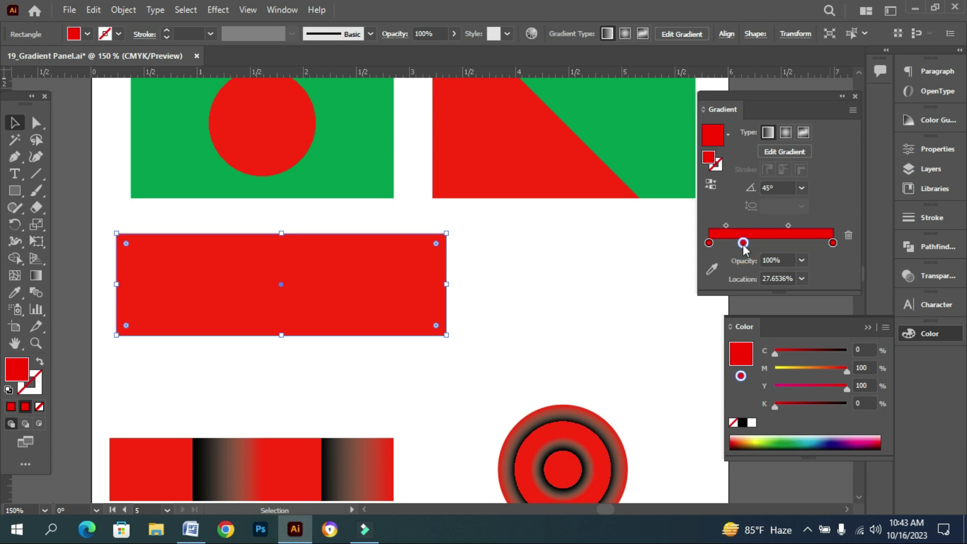
left_click(741, 422)
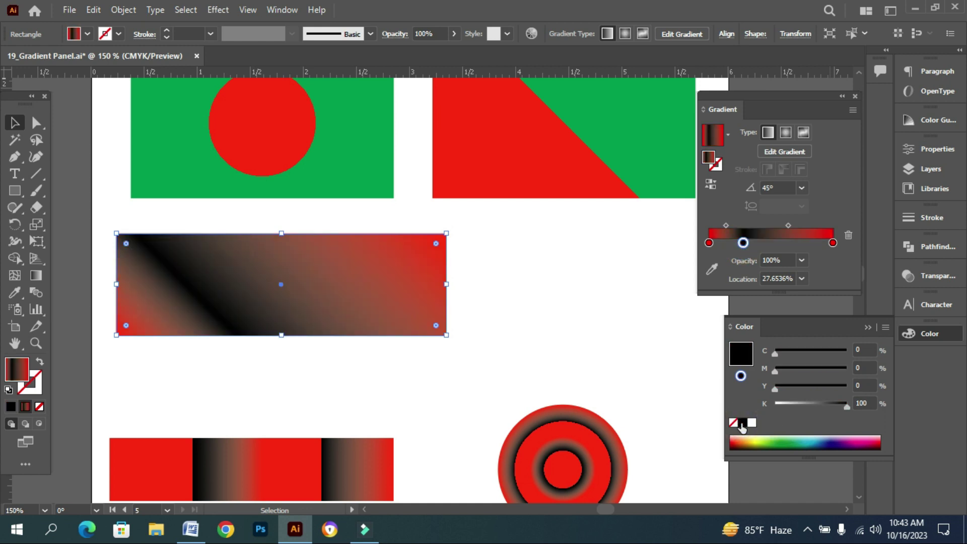
left_click(801, 187)
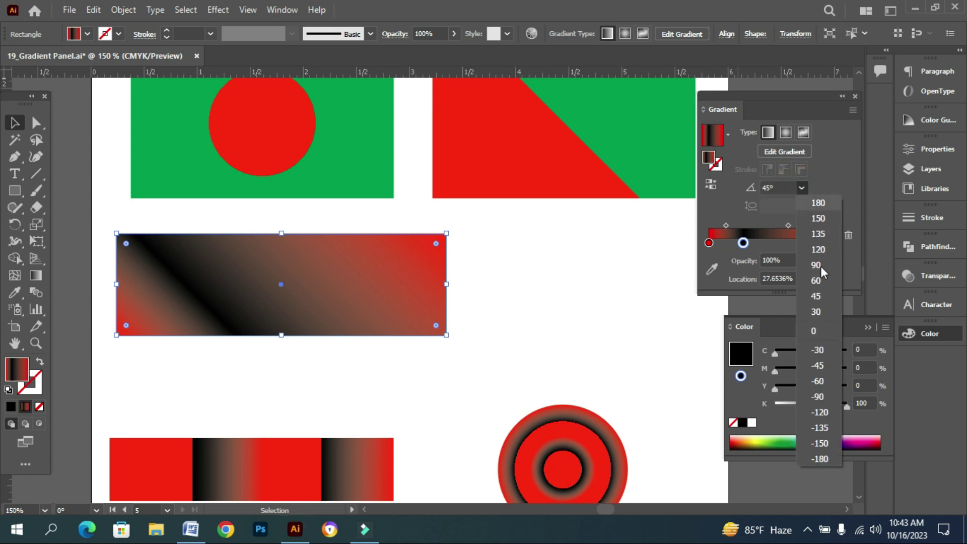
left_click(823, 328)
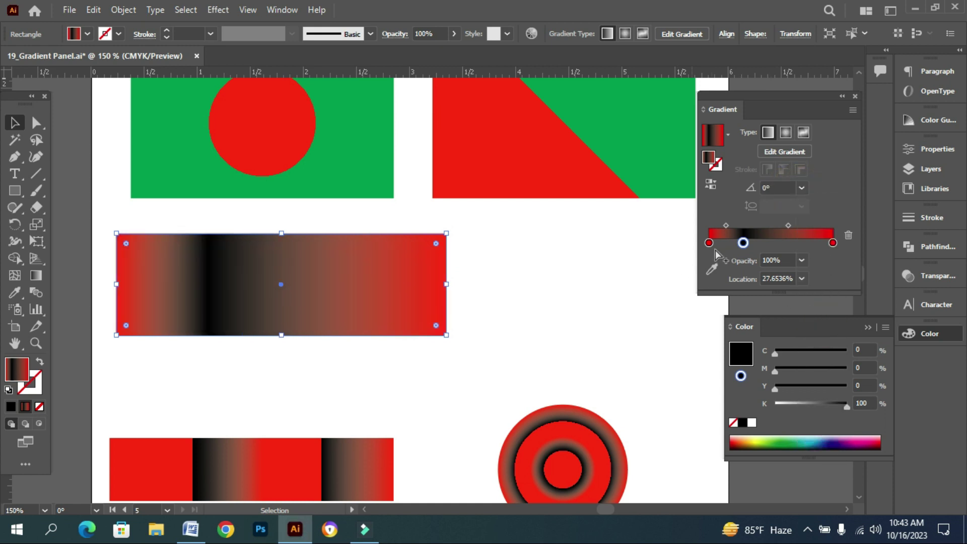
Step: Move the starting red stop against the black stop at about 27%, and copy the end red stop to about 49%
left_click_drag(710, 243, 745, 244)
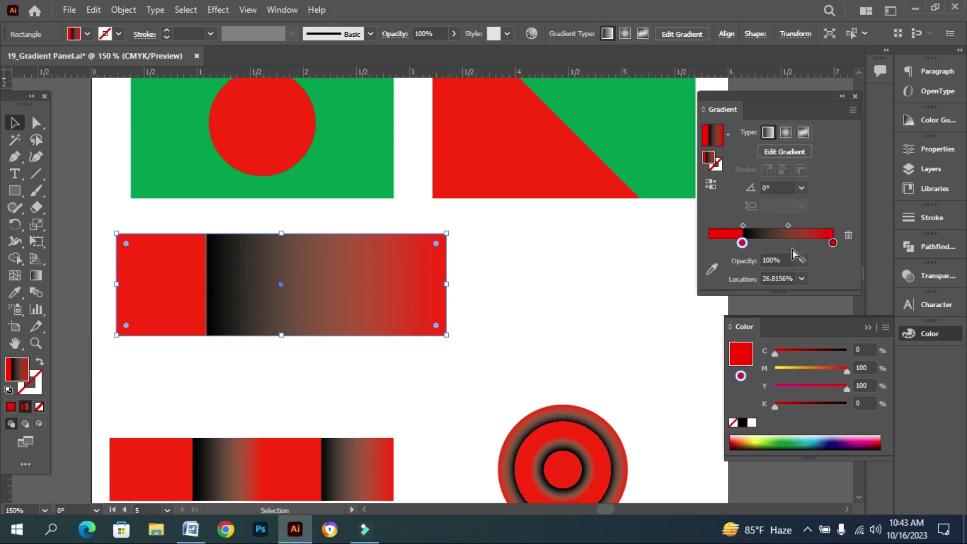
left_click_drag(833, 244, 769, 245)
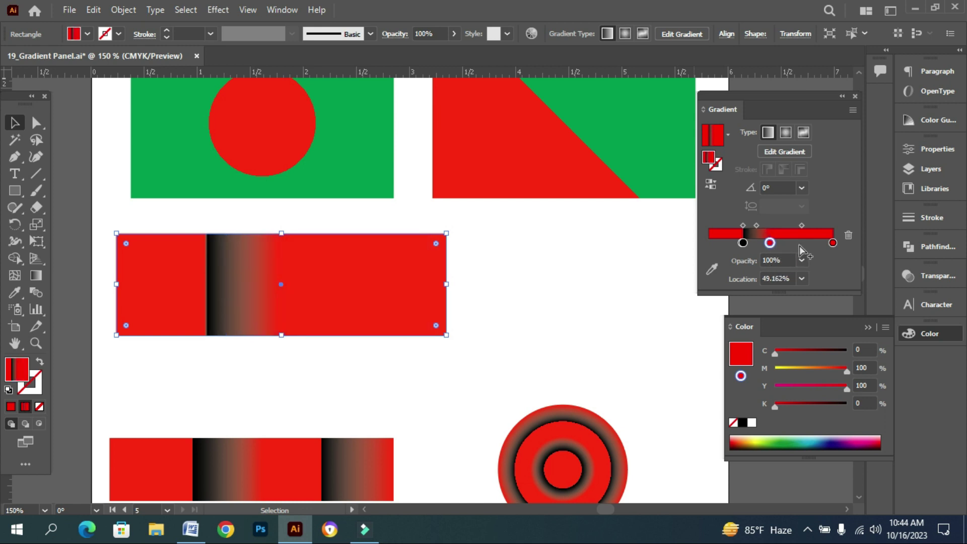
Step: Add a black stop at about 72%, move the middle red stop against it for a second hard edge, and deselect the rectangle
left_click(799, 244)
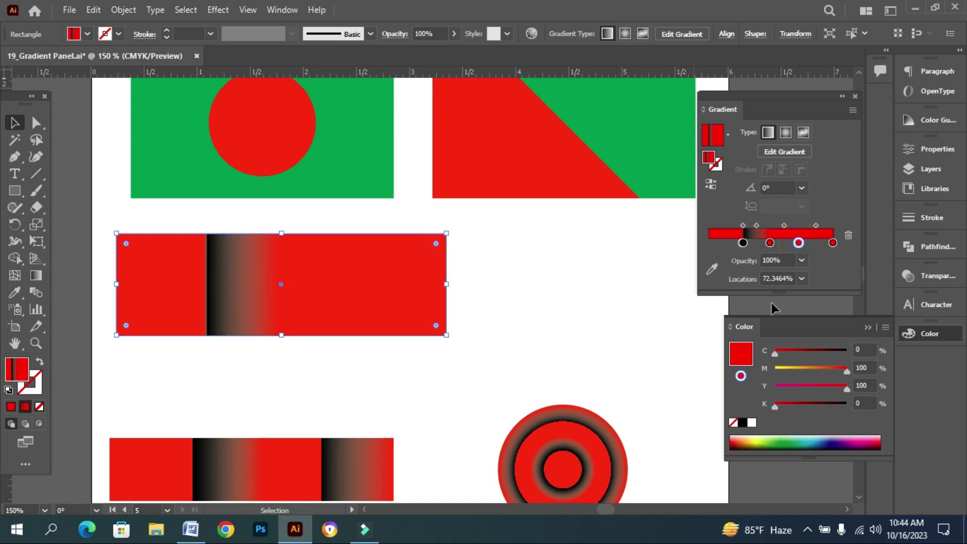
left_click(742, 423)
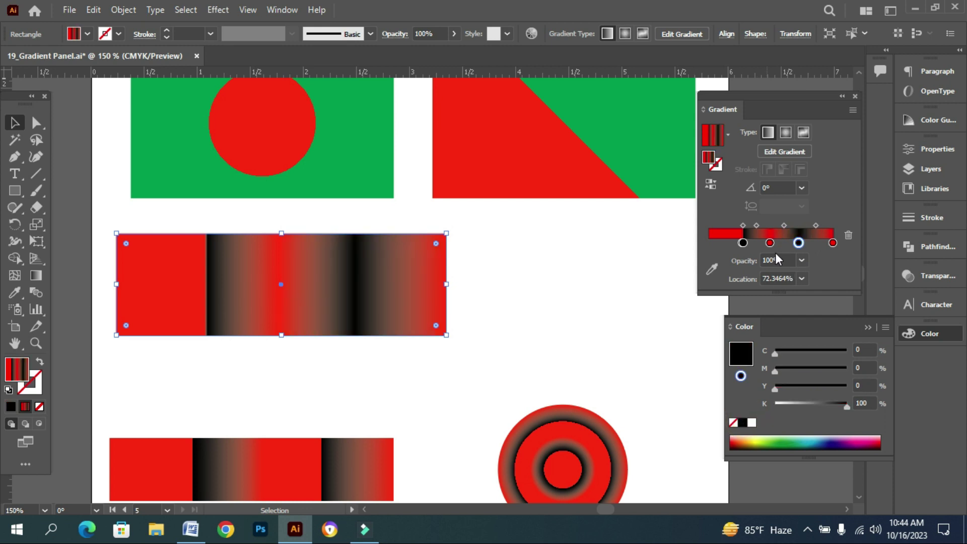
left_click_drag(769, 244, 798, 244)
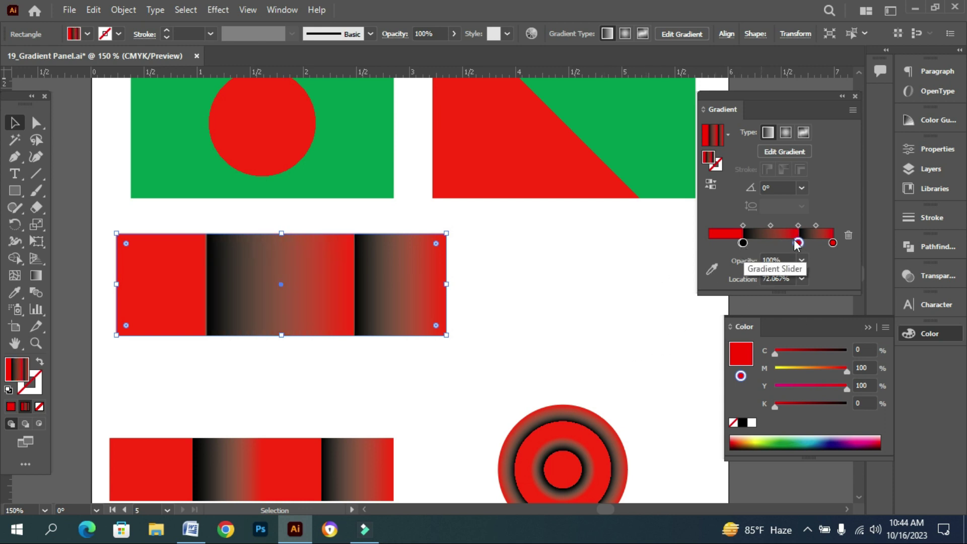
left_click_drag(798, 245, 798, 245)
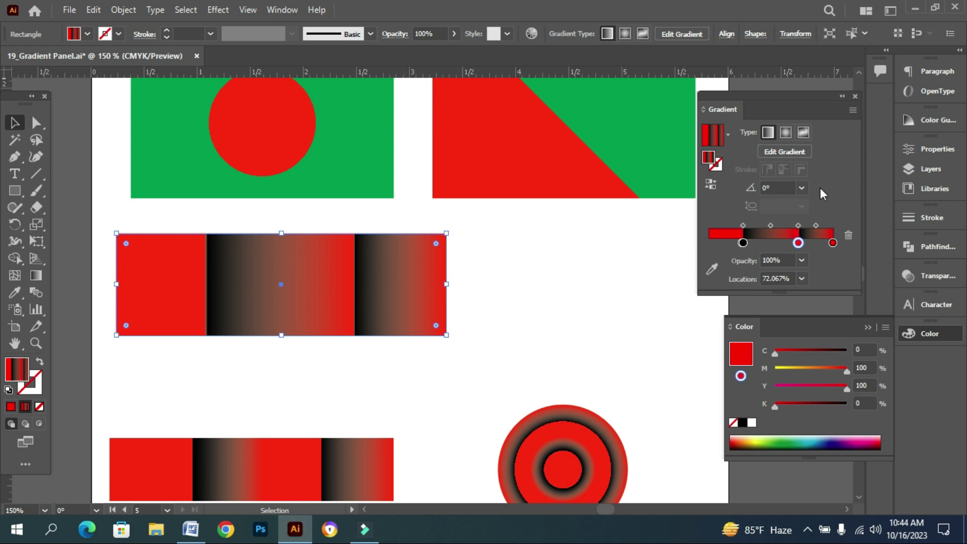
left_click(478, 357)
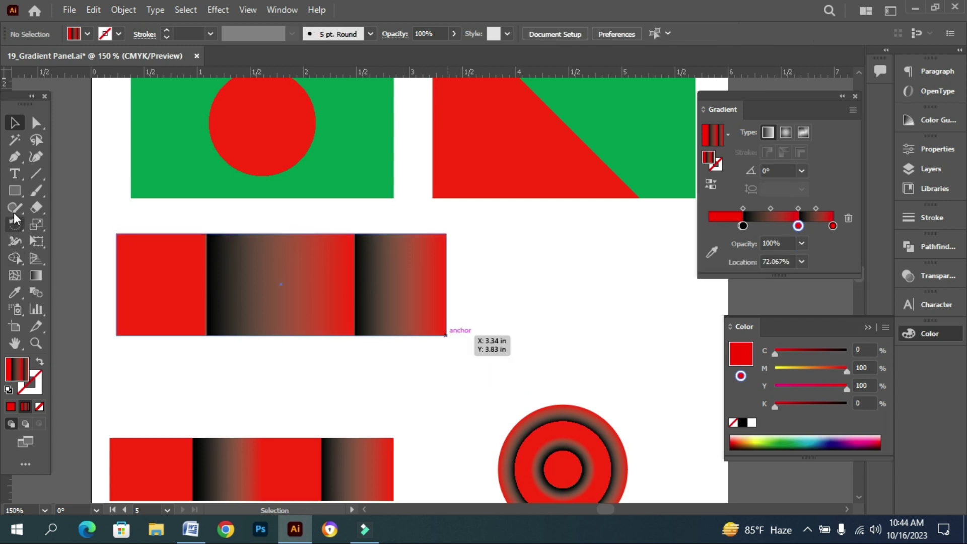
Step: Draw a gradient-filled circle about 1 inch in diameter and place it to the right of the new striped rectangle, above the sample circle
left_click(14, 190)
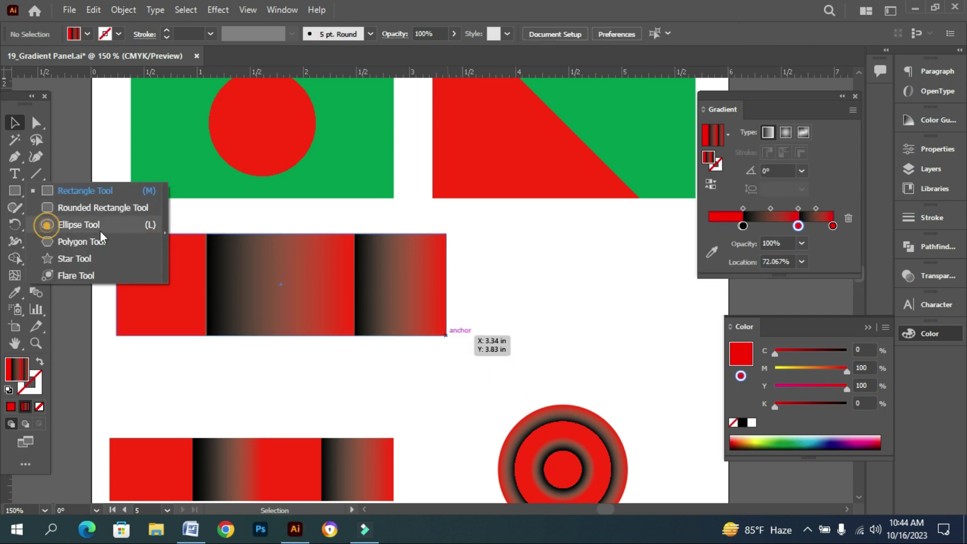
mouse_move(594, 280)
left_mouse_down()
mouse_move(669, 334)
mouse_move(682, 358)
left_mouse_up()
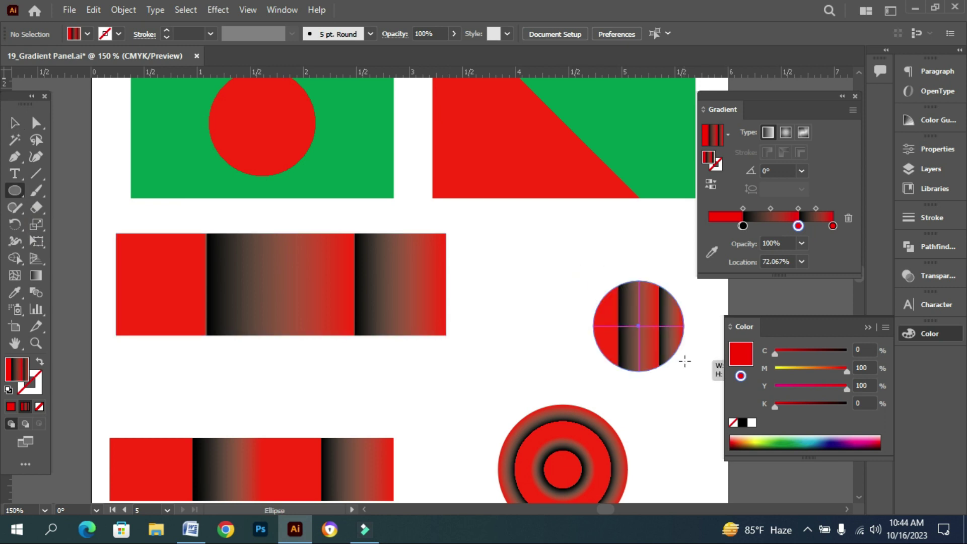
left_click(14, 122)
left_click_drag(652, 333, 620, 346)
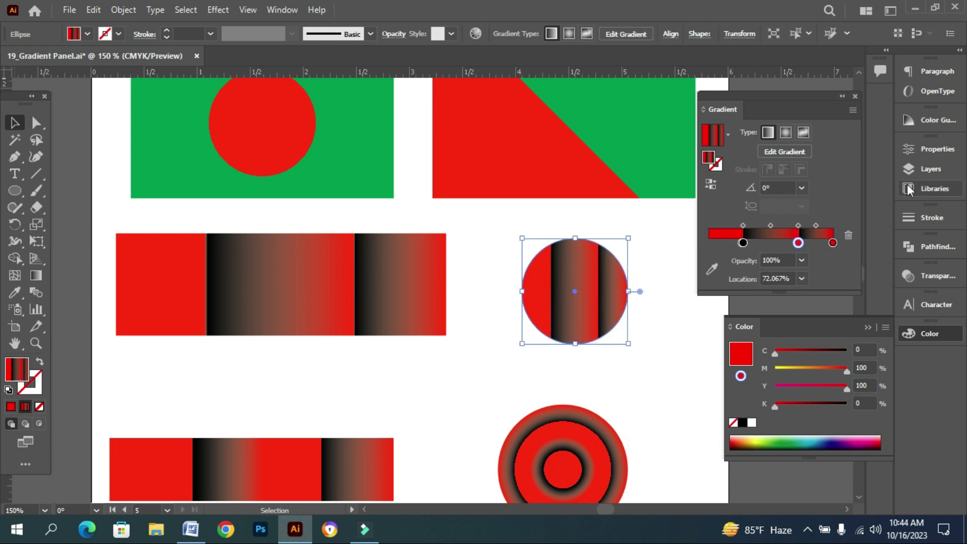
Step: Change the circle's gradient to radial to form concentric red and black rings, and deselect the circle
left_click(784, 133)
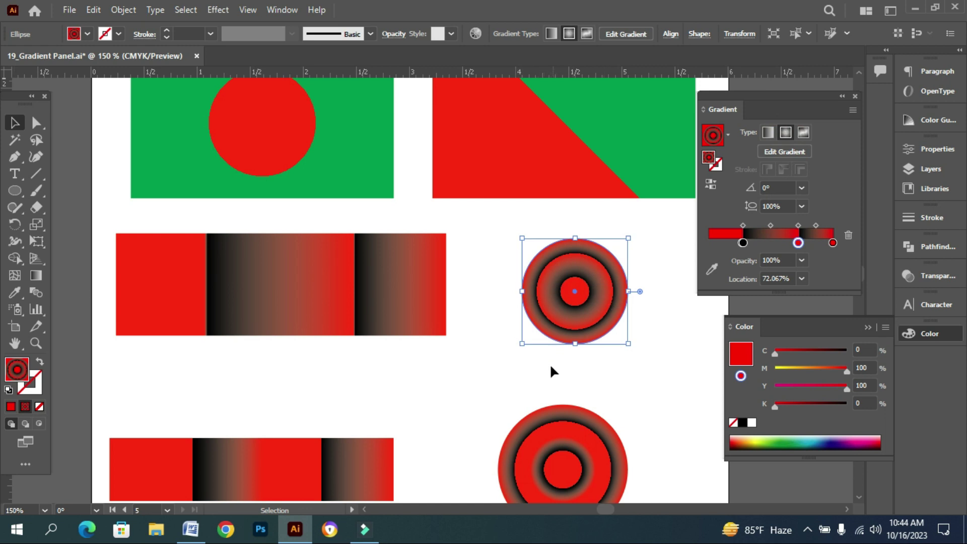
left_click(485, 313, "ctrl+alt")
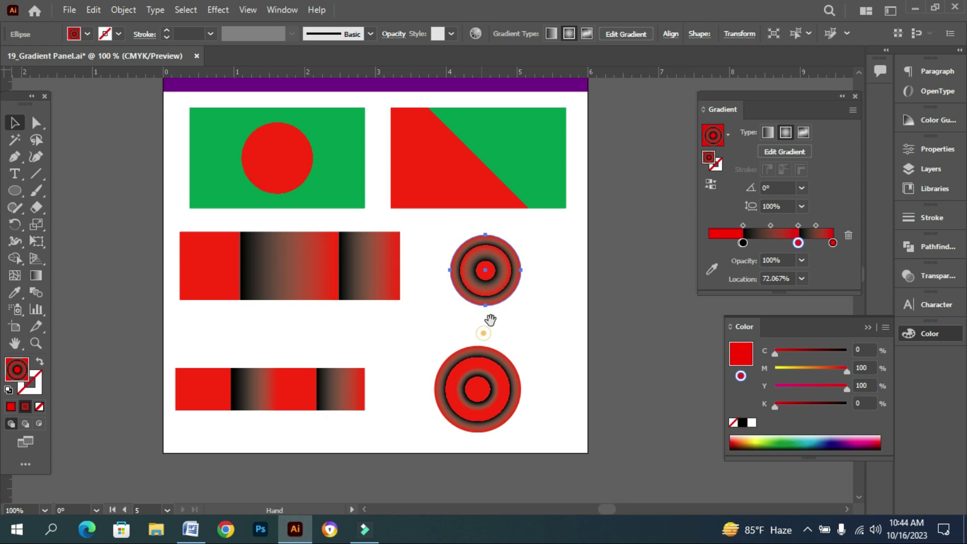
left_click_drag(490, 319, 518, 271)
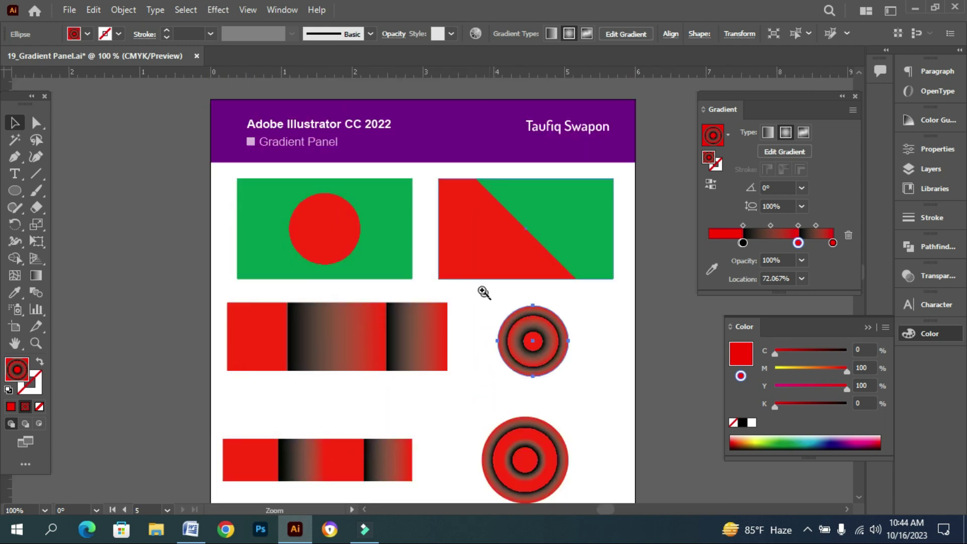
scroll(481, 302, "up", 3)
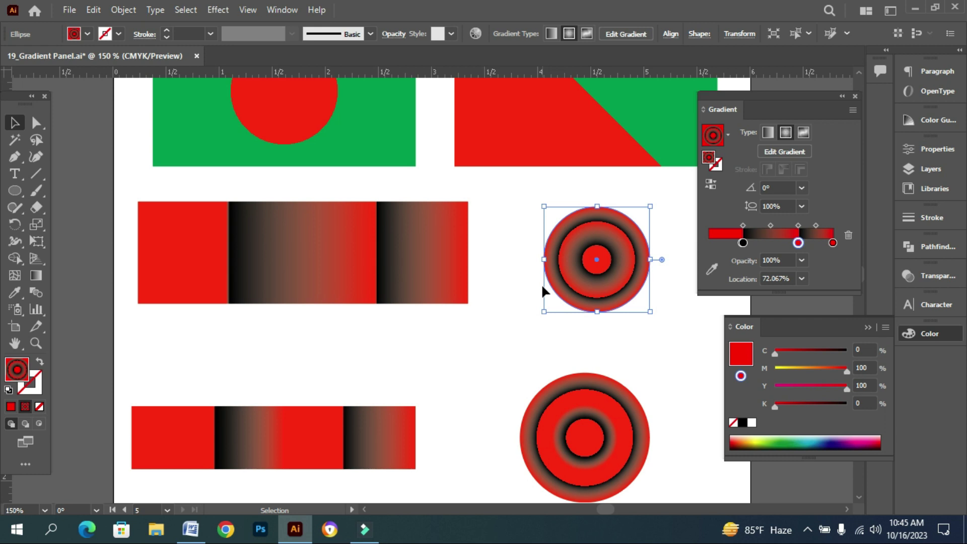
left_click(514, 334)
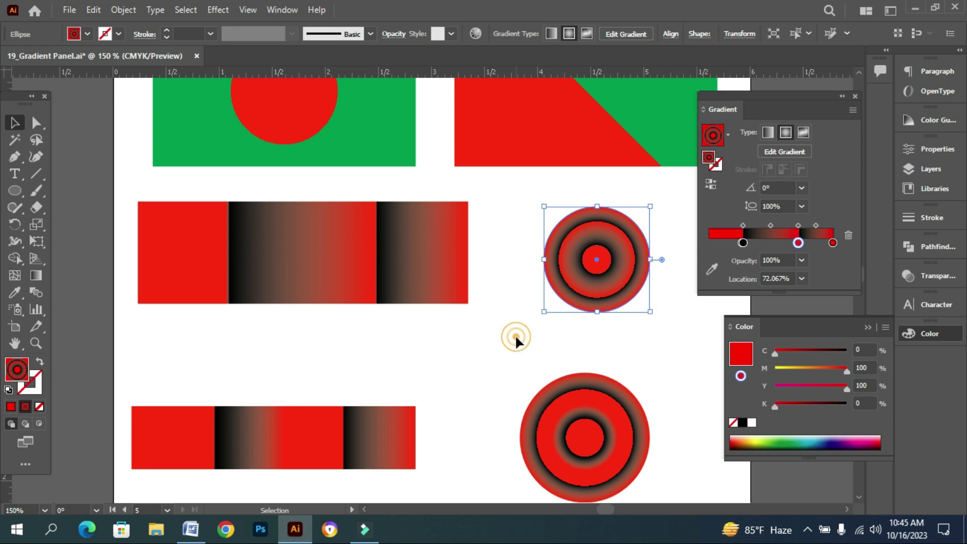